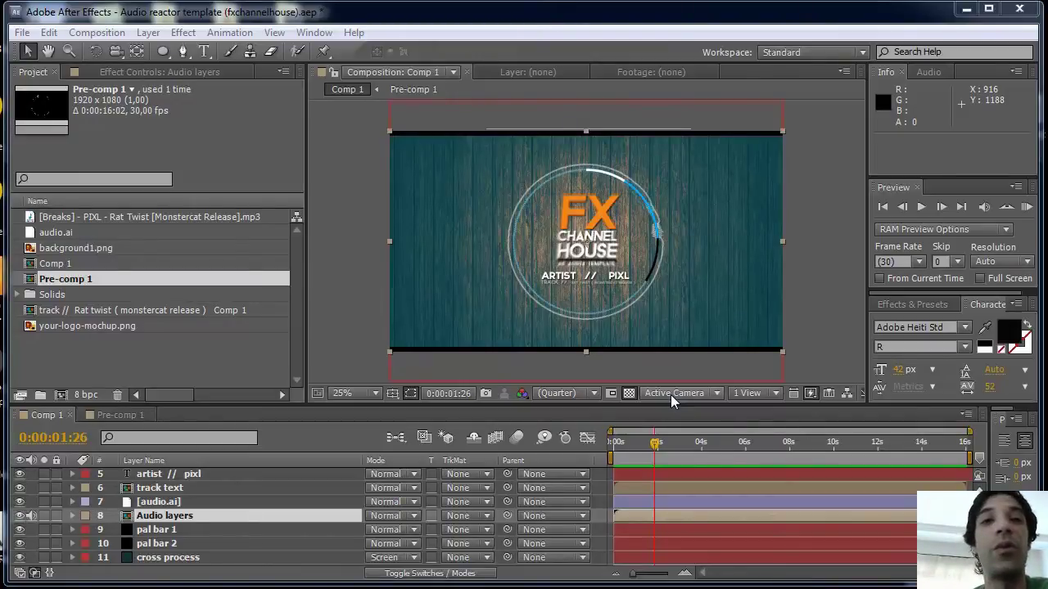
Step: Preview Comp 1 with its audio, then park the current time at 0:00:02:06
click(1025, 209)
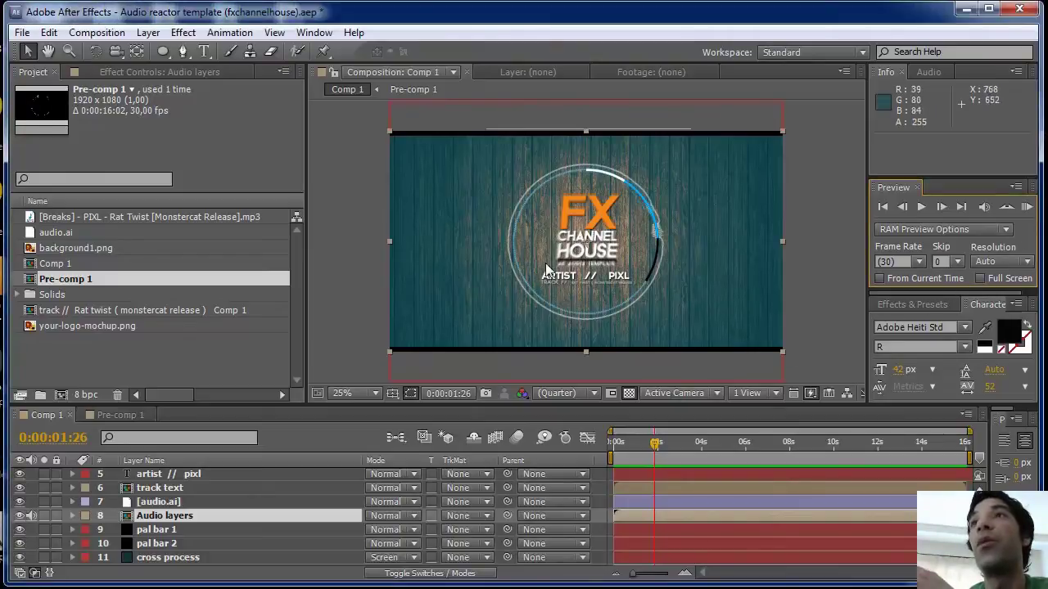
click(1028, 206)
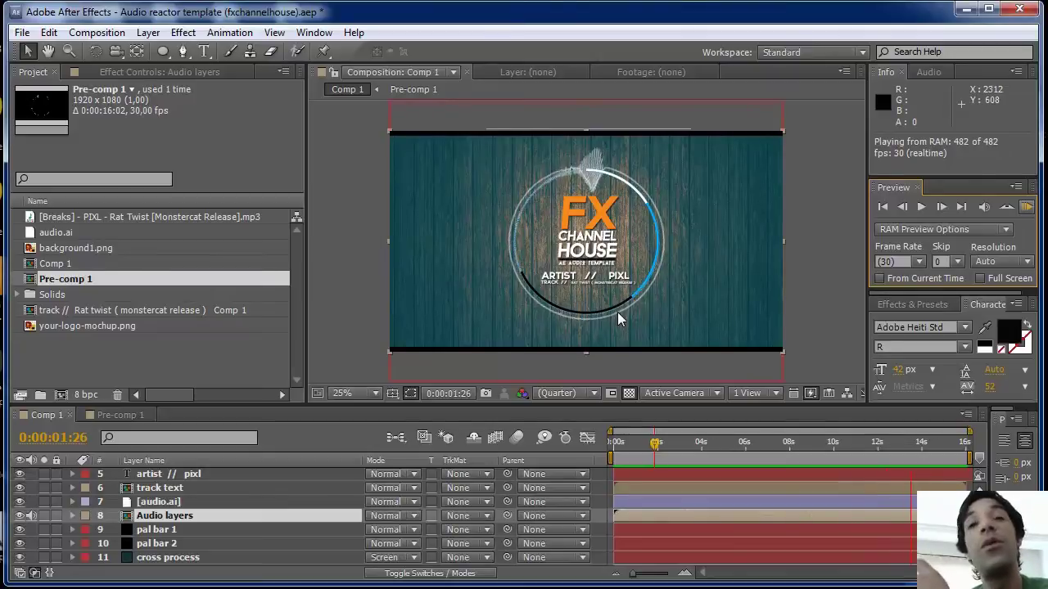
key(space)
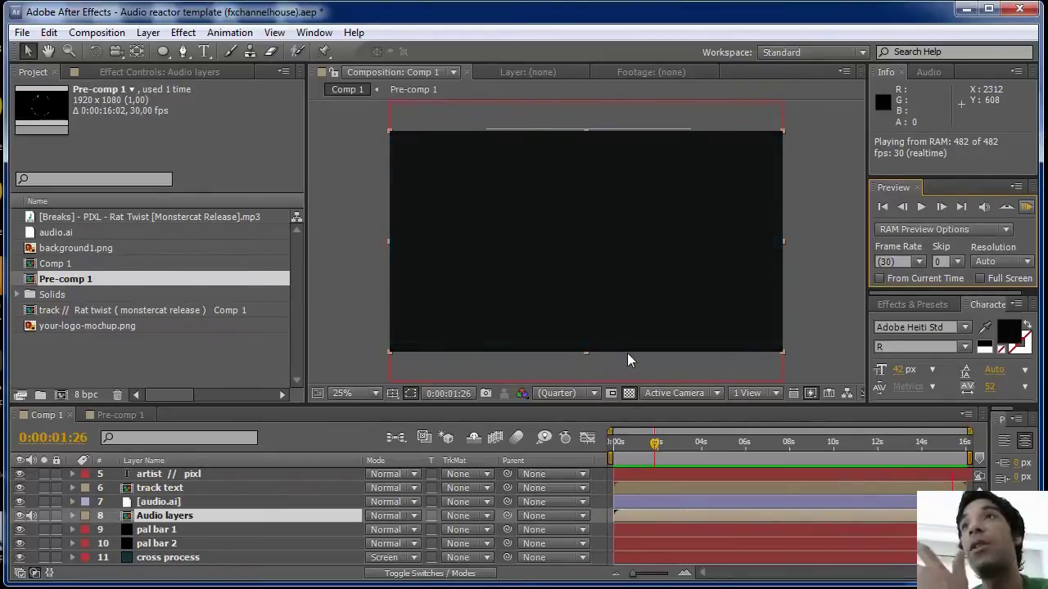
drag(656, 445, 669, 450)
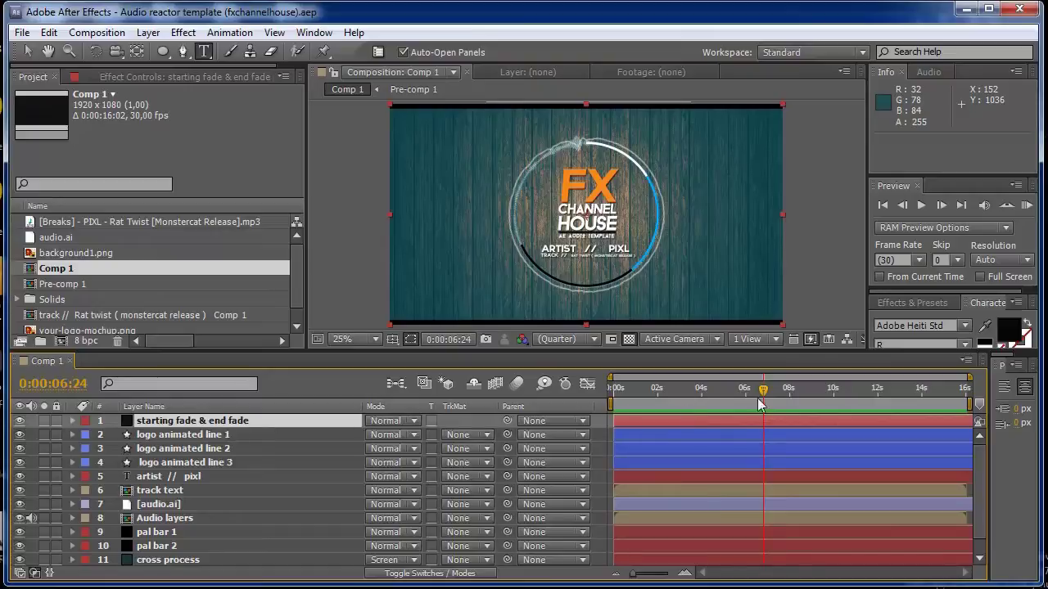
drag(760, 405, 668, 394)
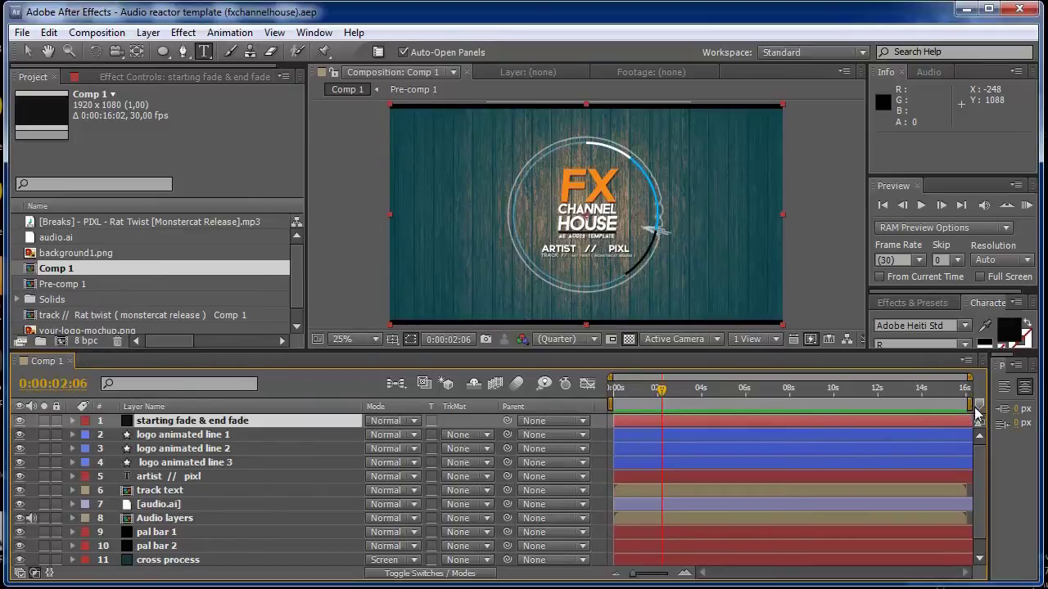
right_click(110, 268)
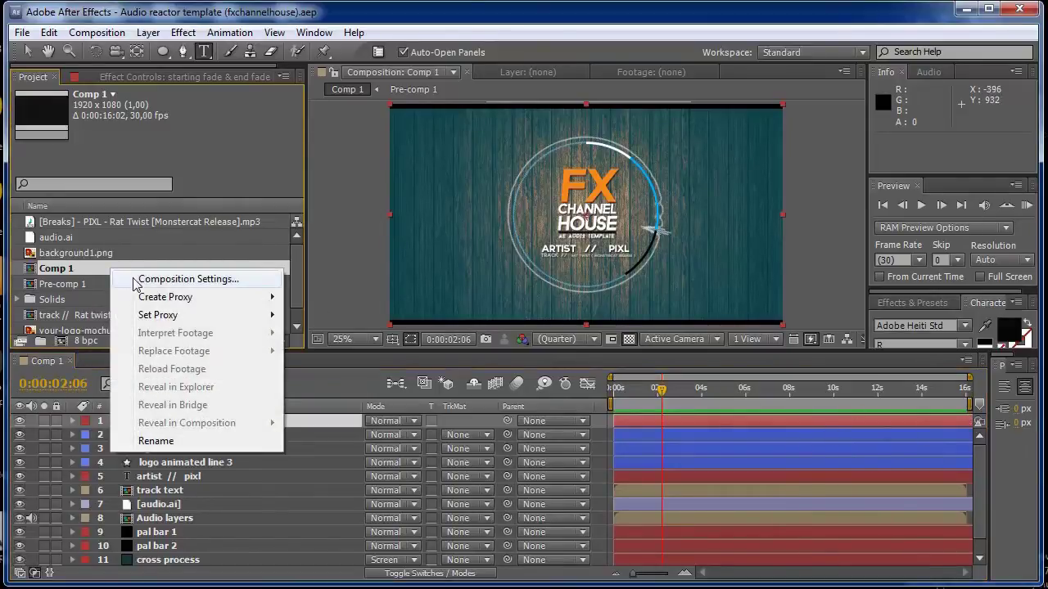
click(196, 278)
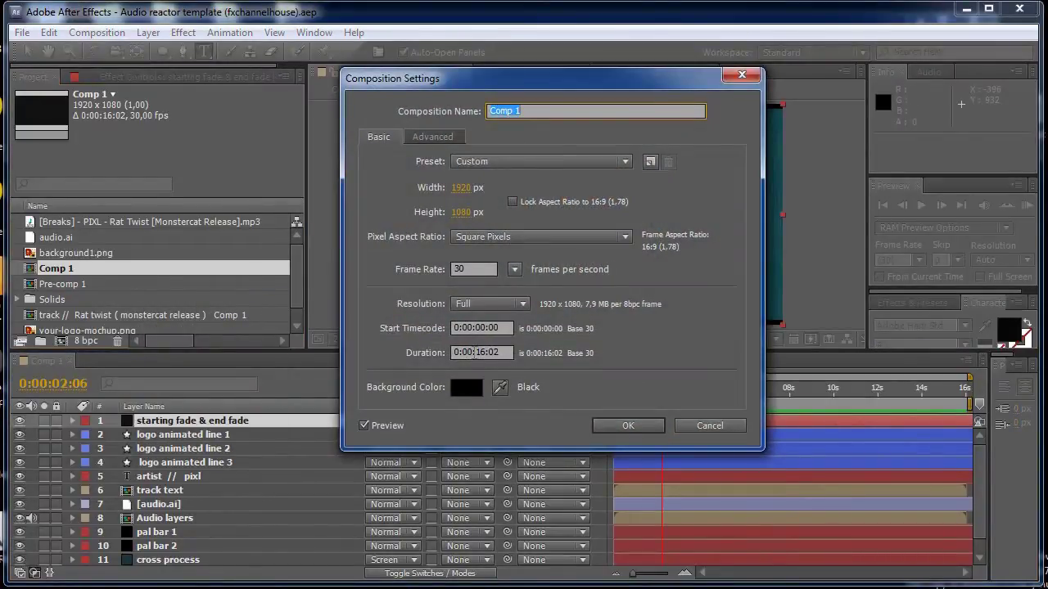
click(709, 425)
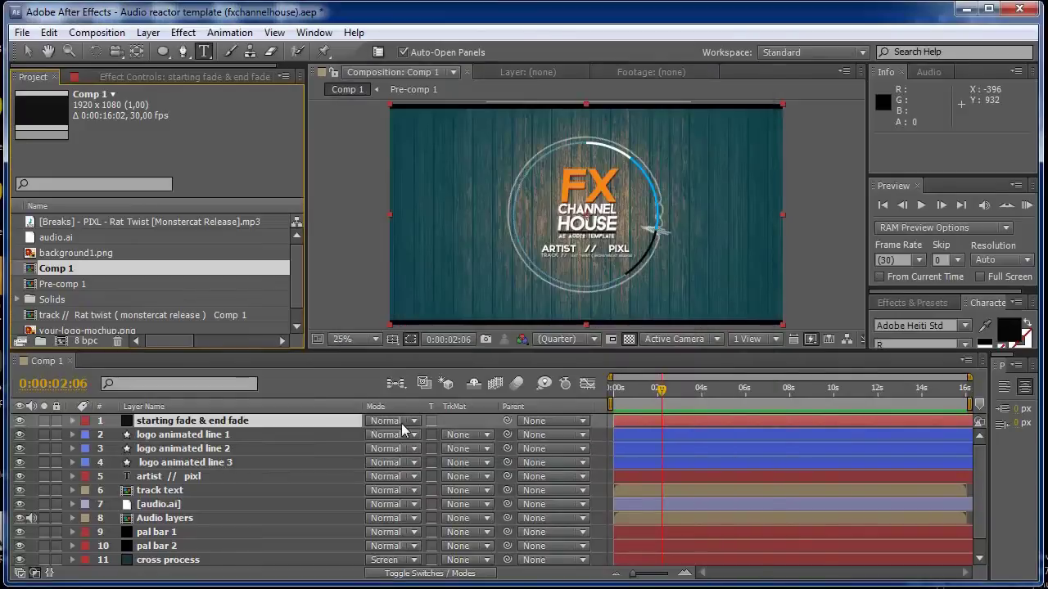
click(193, 440)
click(194, 450)
click(194, 461)
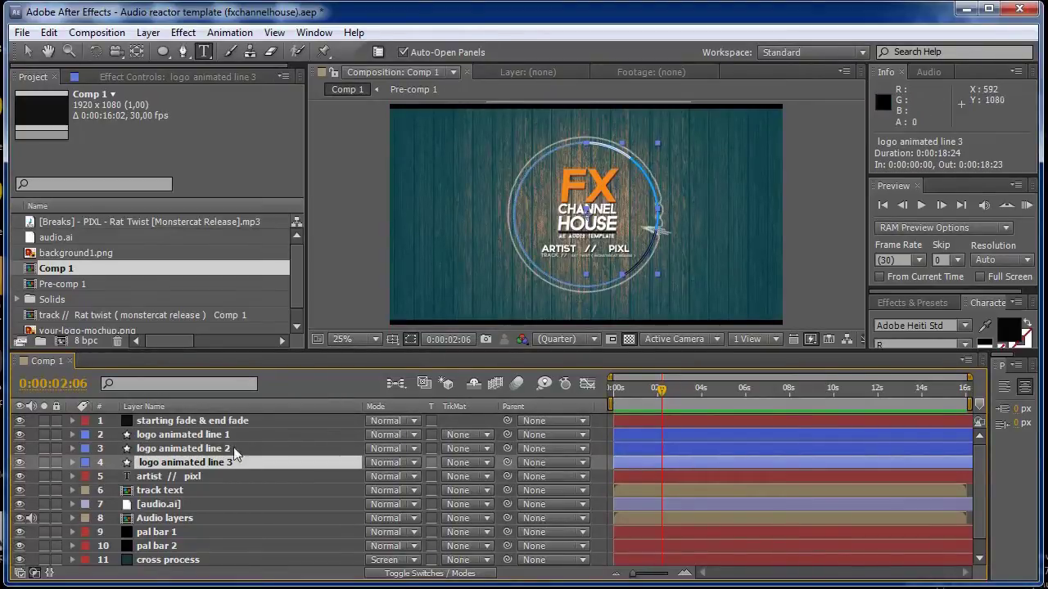
click(182, 477)
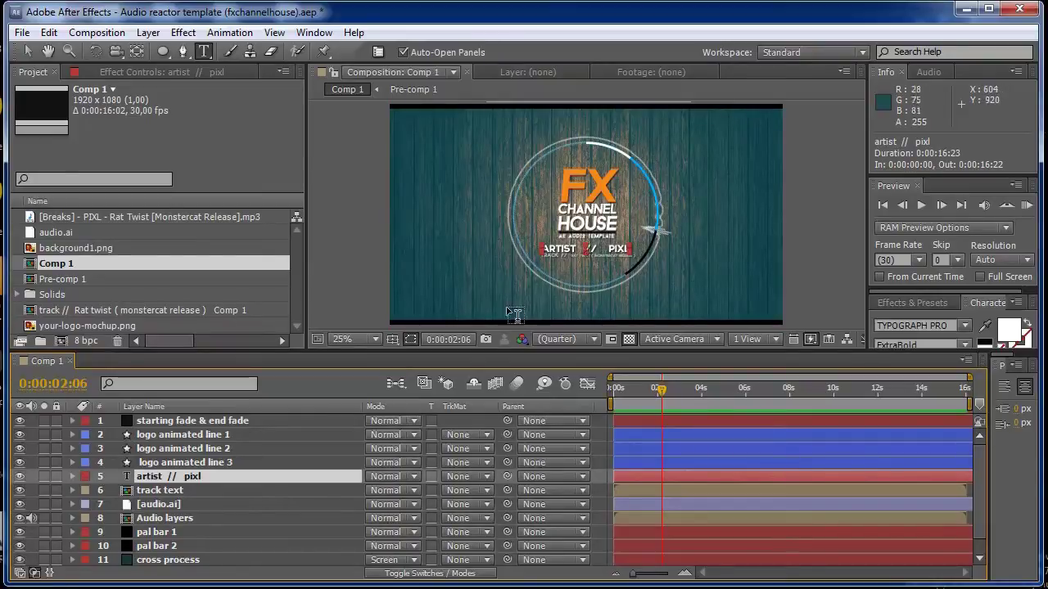
click(185, 487)
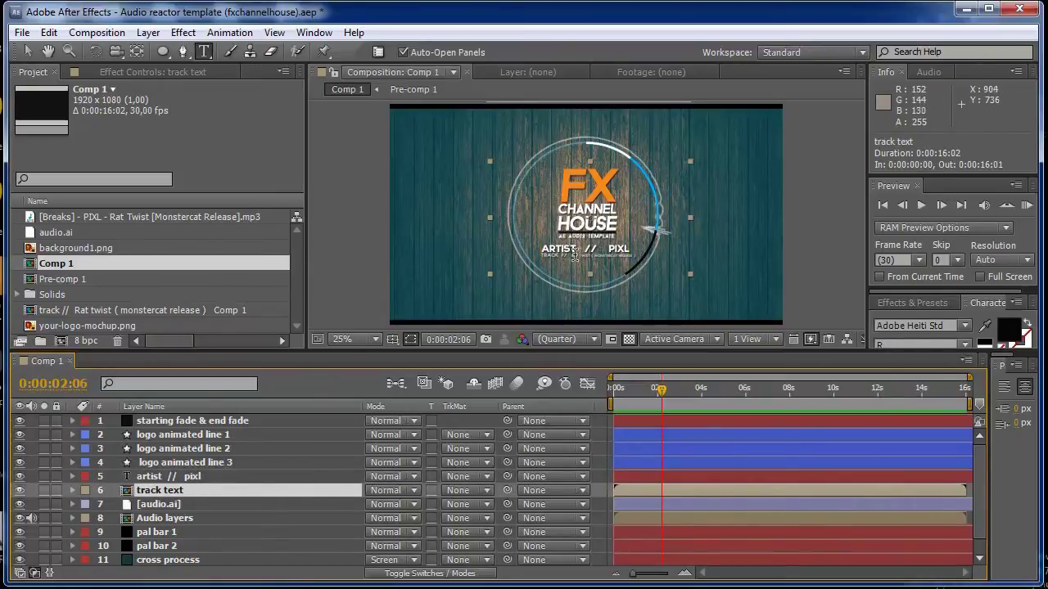
double_click(189, 491)
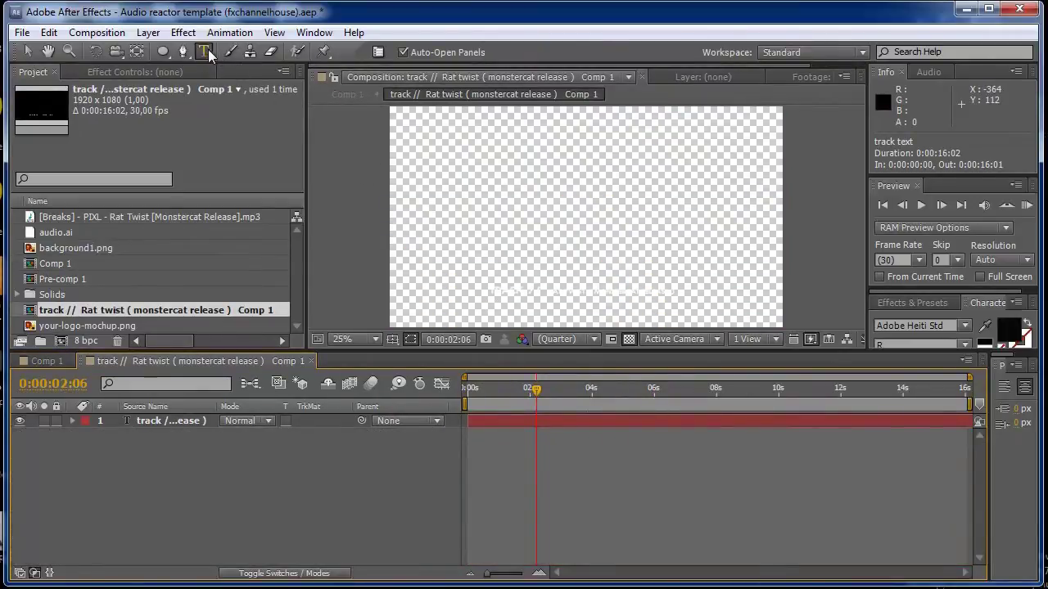
Step: Delete the accidental empty text layer made with the Horizontal Type Tool
drag(208, 49, 230, 49)
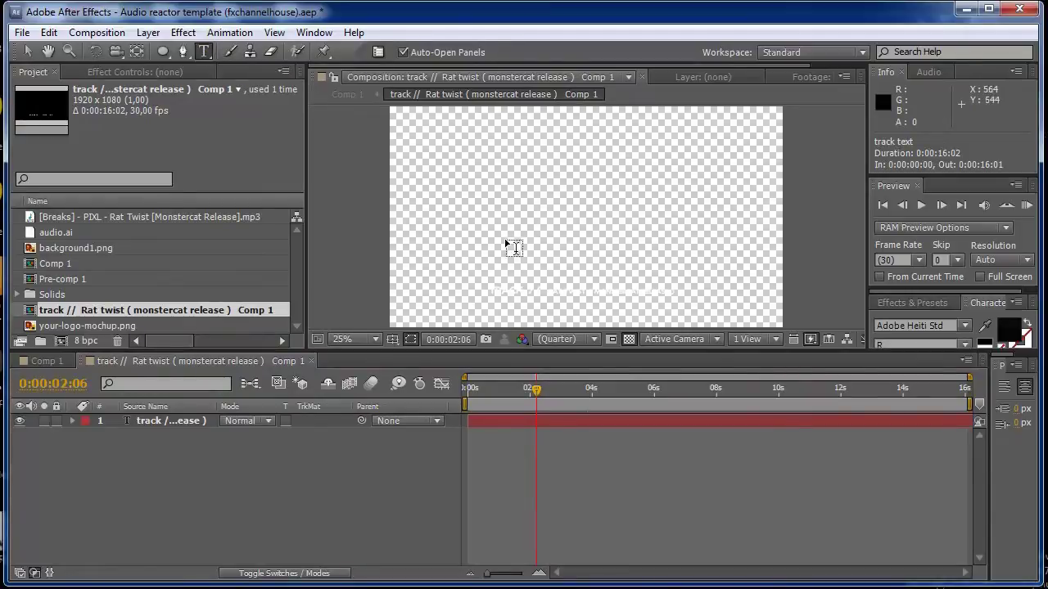
click(499, 290)
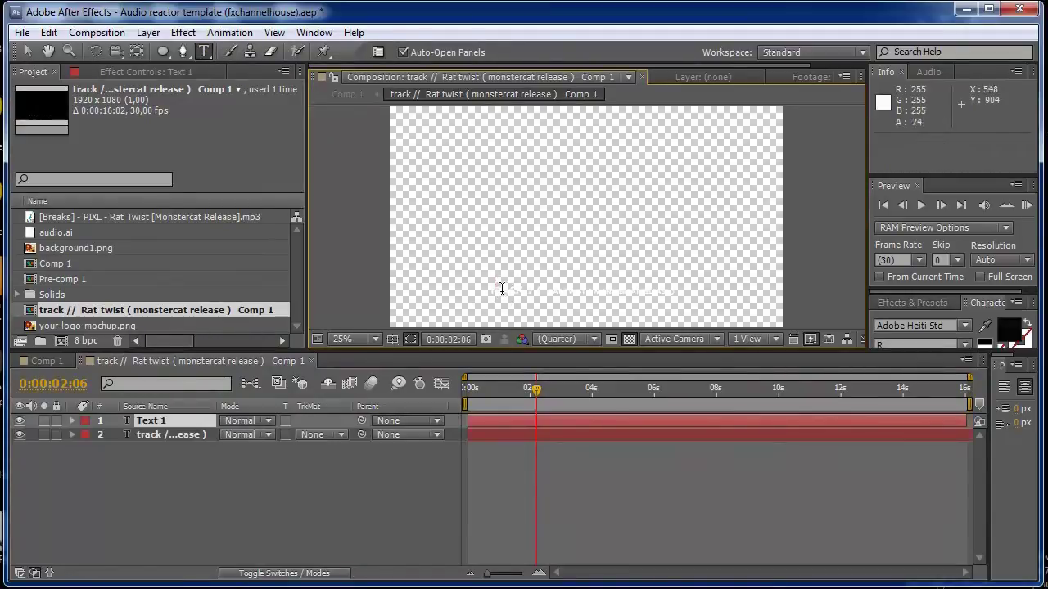
click(150, 422)
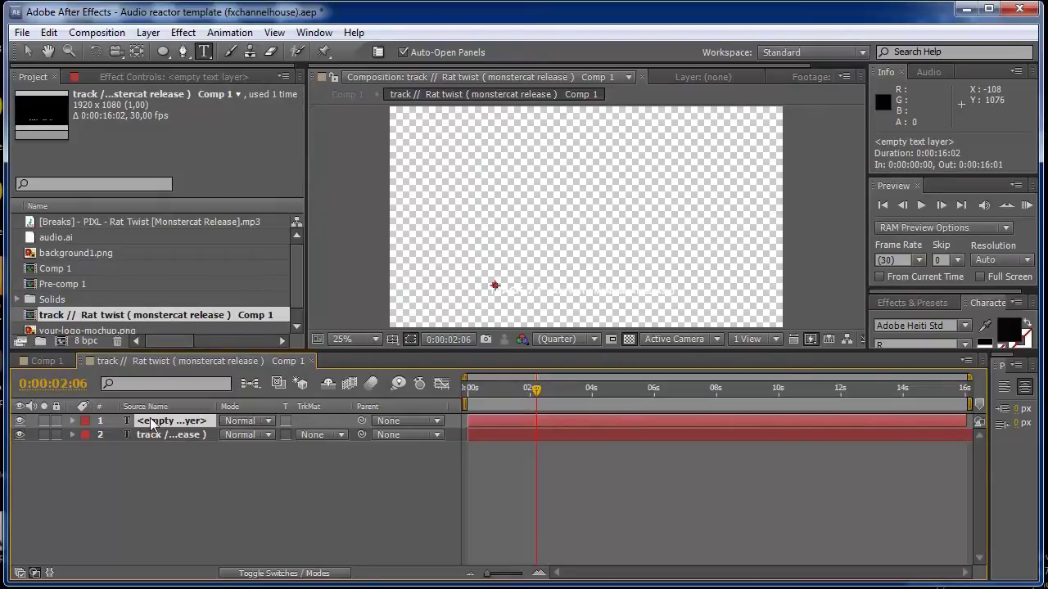
key(Delete)
Step: Select the whole track title text line, then go back to Comp 1
click(148, 419)
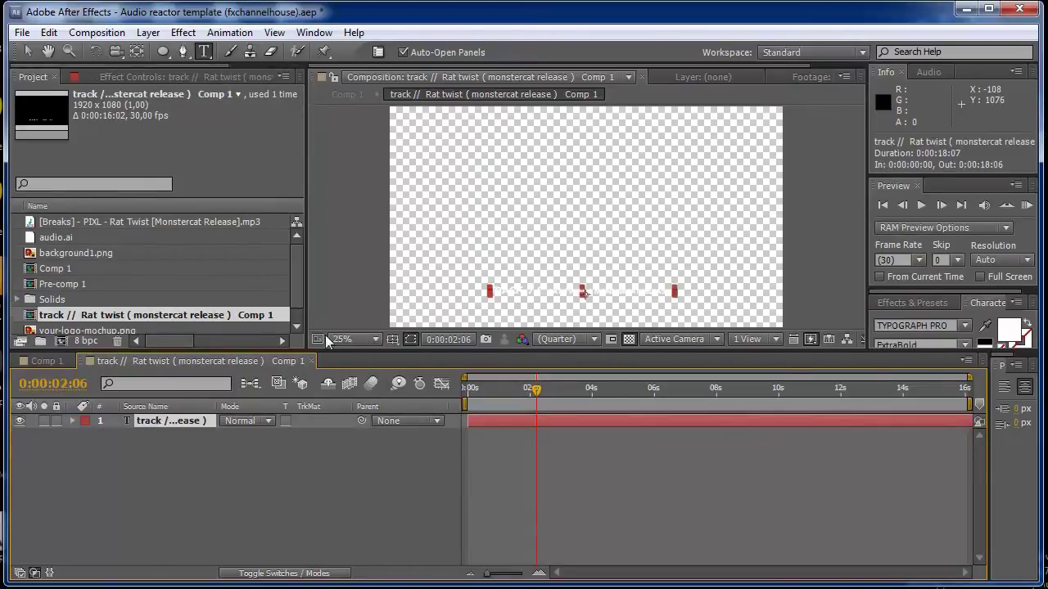
click(521, 290)
drag(486, 286, 712, 279)
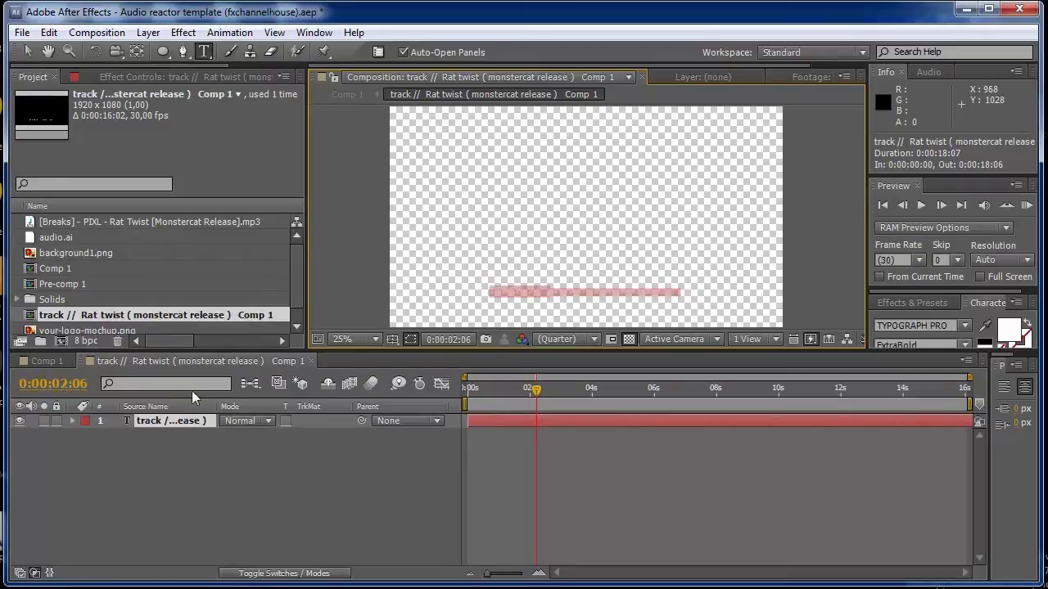
click(51, 361)
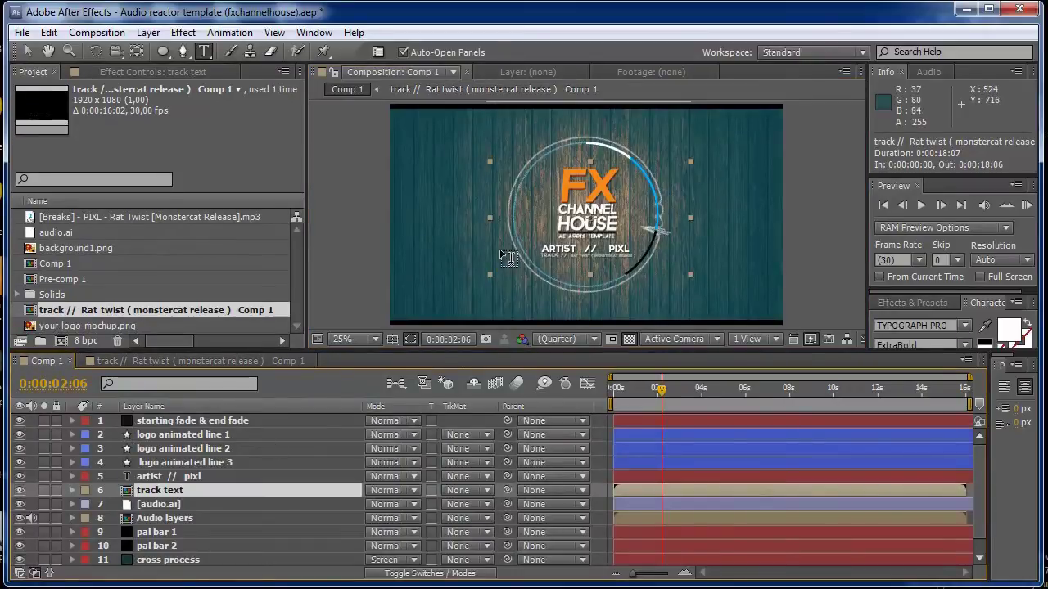
click(164, 505)
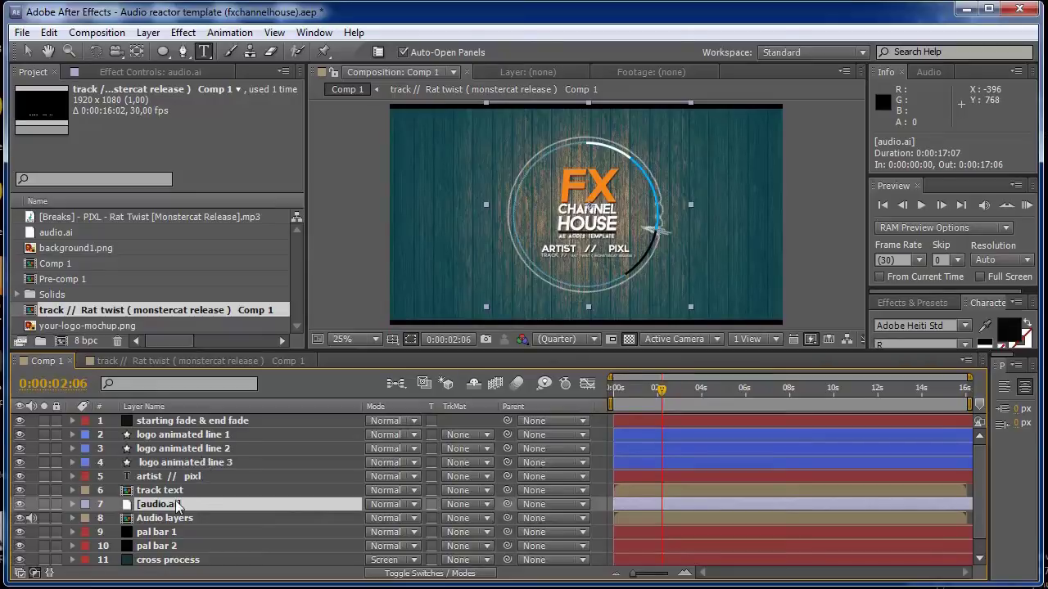
drag(175, 508, 115, 351)
click(55, 326)
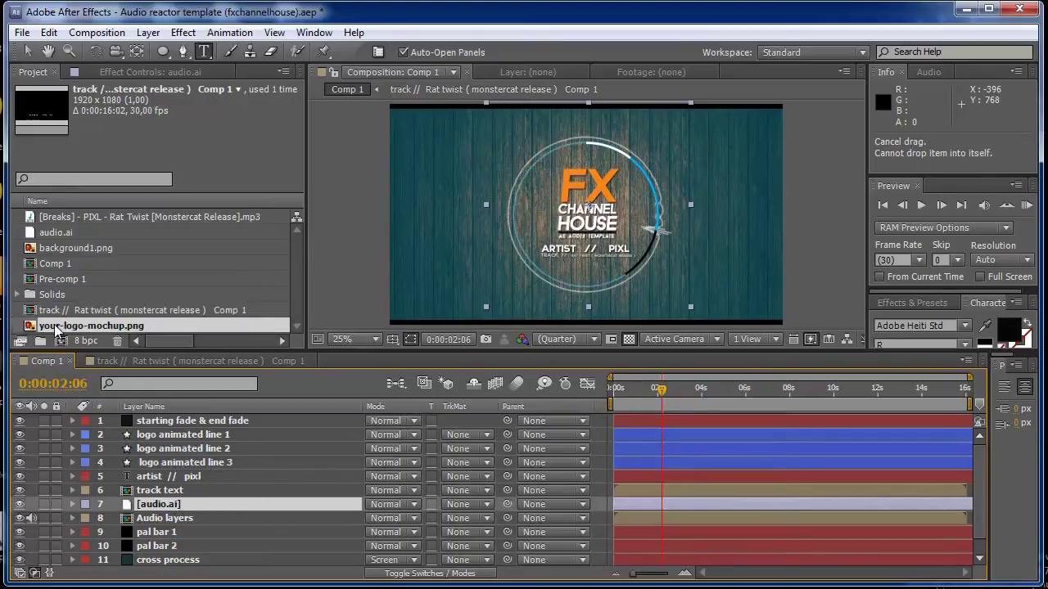
drag(55, 329, 156, 507)
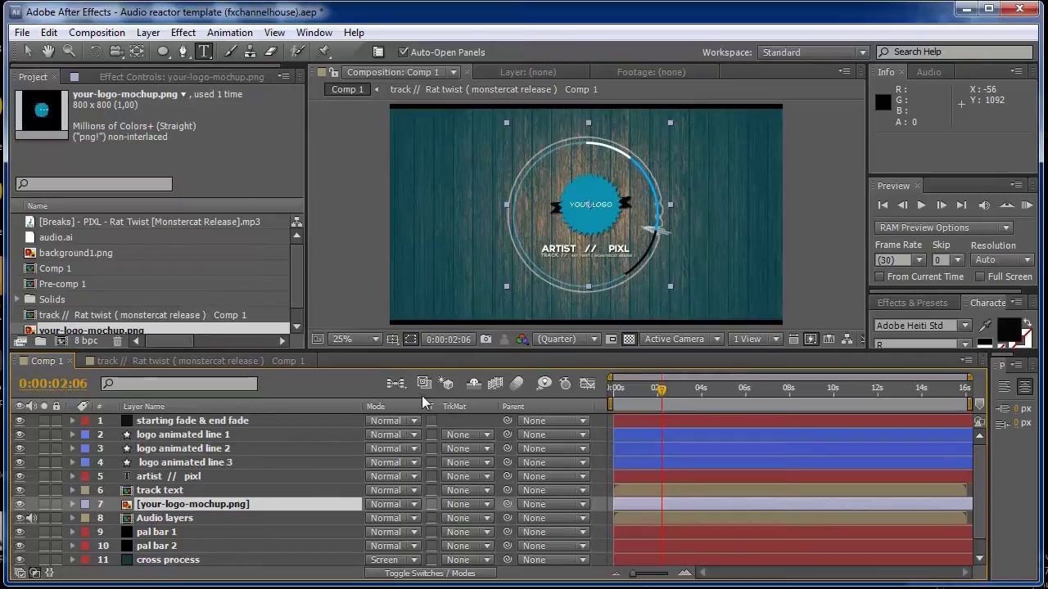
click(1026, 205)
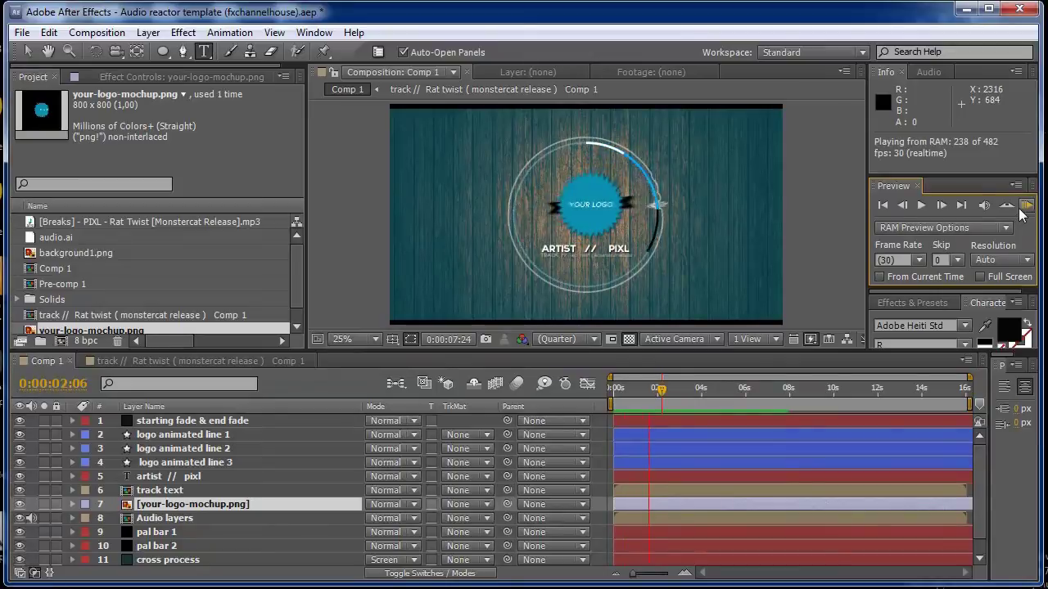
click(1025, 206)
drag(662, 389, 839, 390)
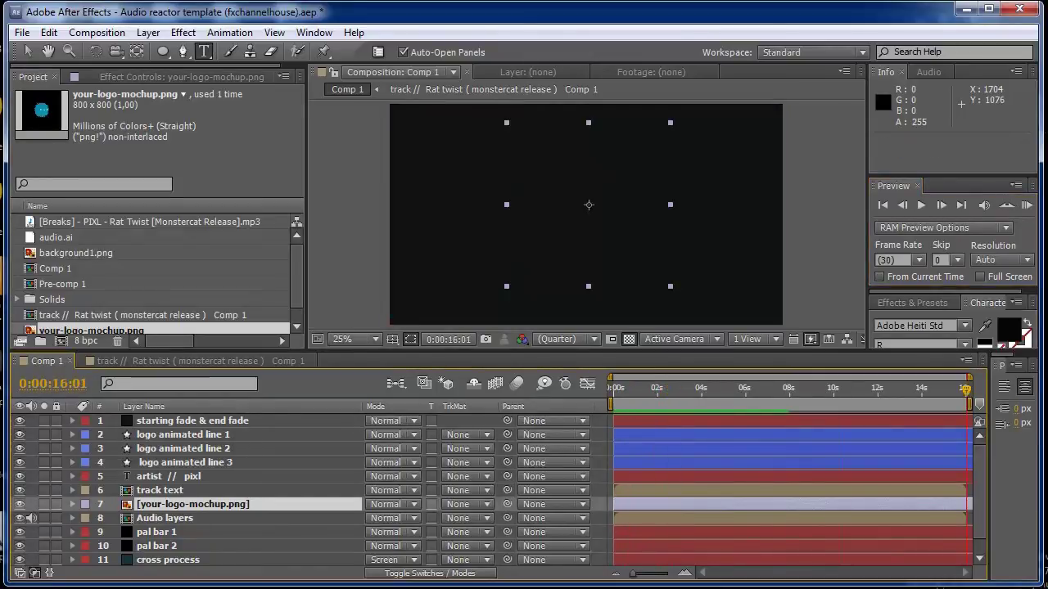
click(654, 391)
drag(655, 391, 656, 392)
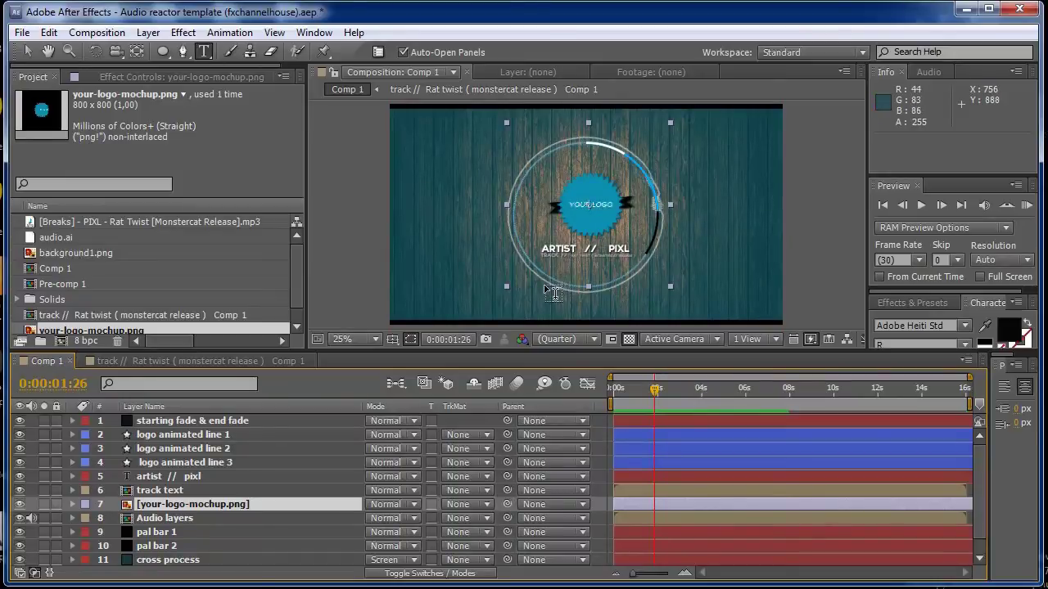
drag(545, 285, 550, 290)
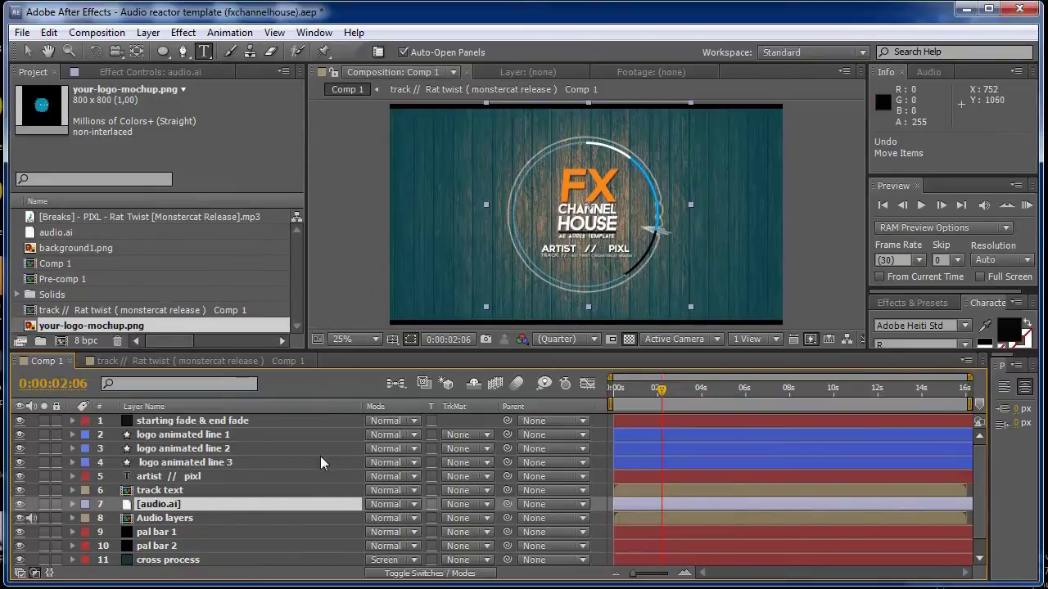
Step: Open the Audio layers precomp and inspect its mp3 and dark cyan solid layers
click(160, 520)
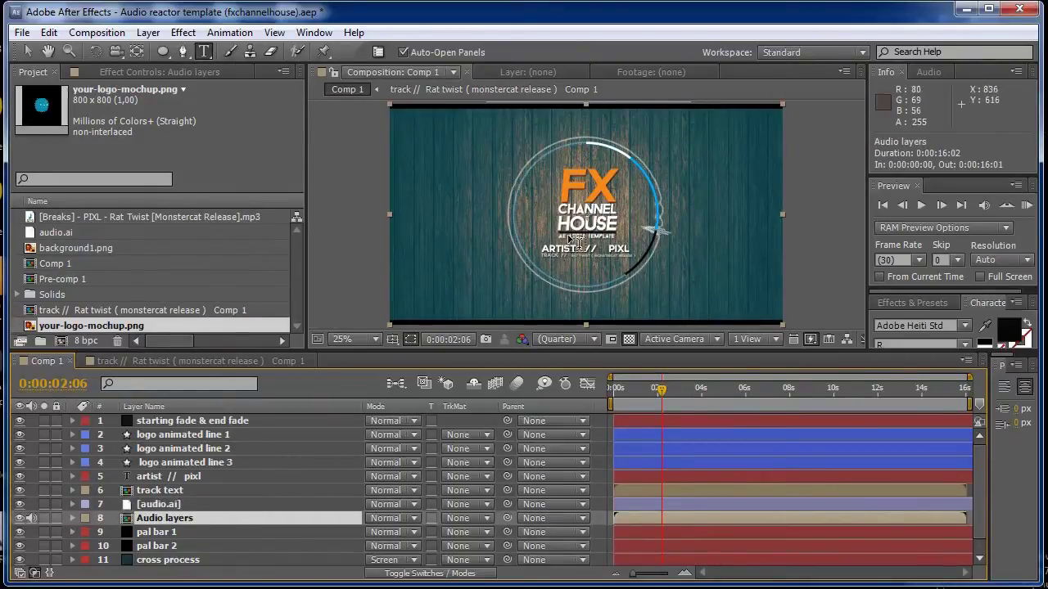
double_click(139, 526)
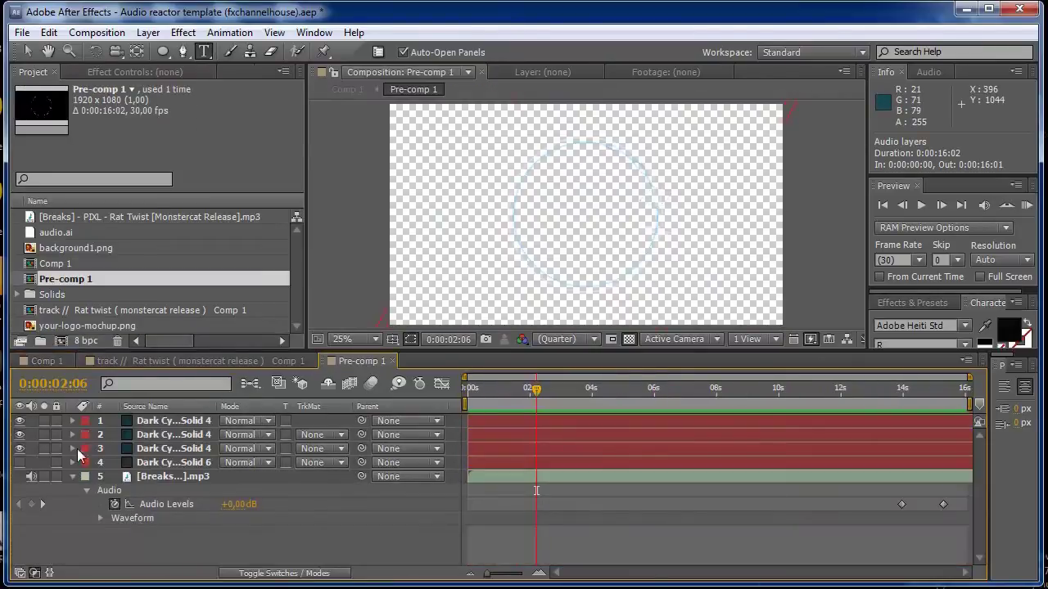
click(164, 477)
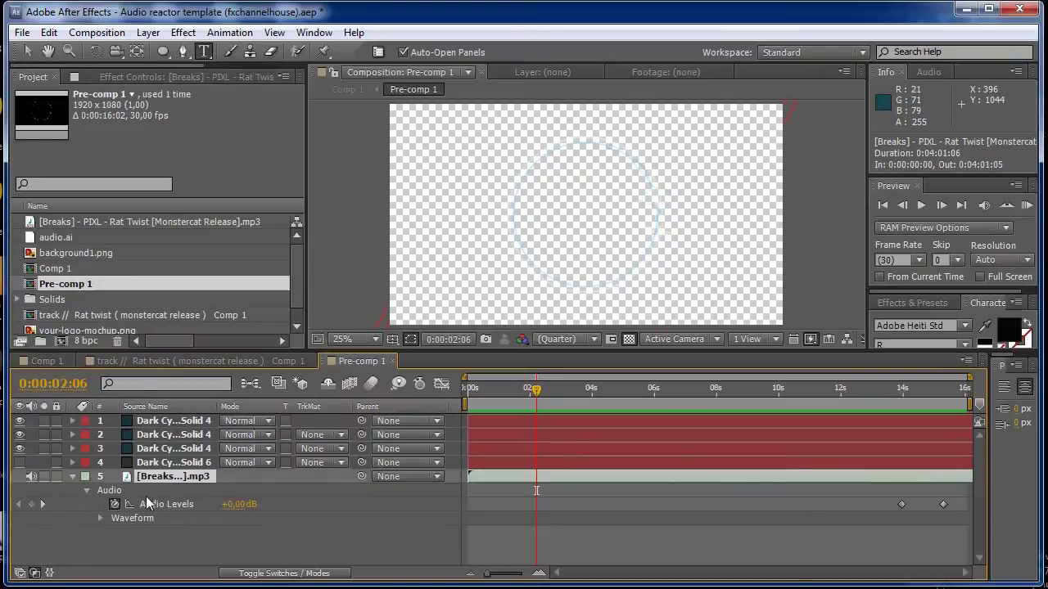
click(149, 448)
click(153, 435)
click(154, 420)
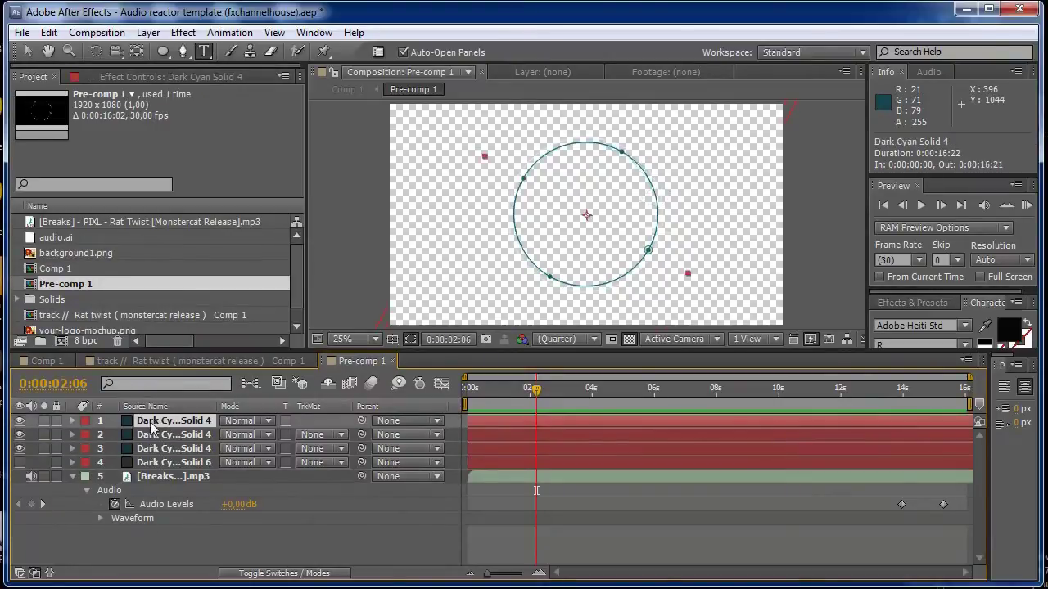
click(158, 450)
Step: Confirm the third solid's Audio Spectrum Audio Layer stays set to the mp3 track
click(182, 76)
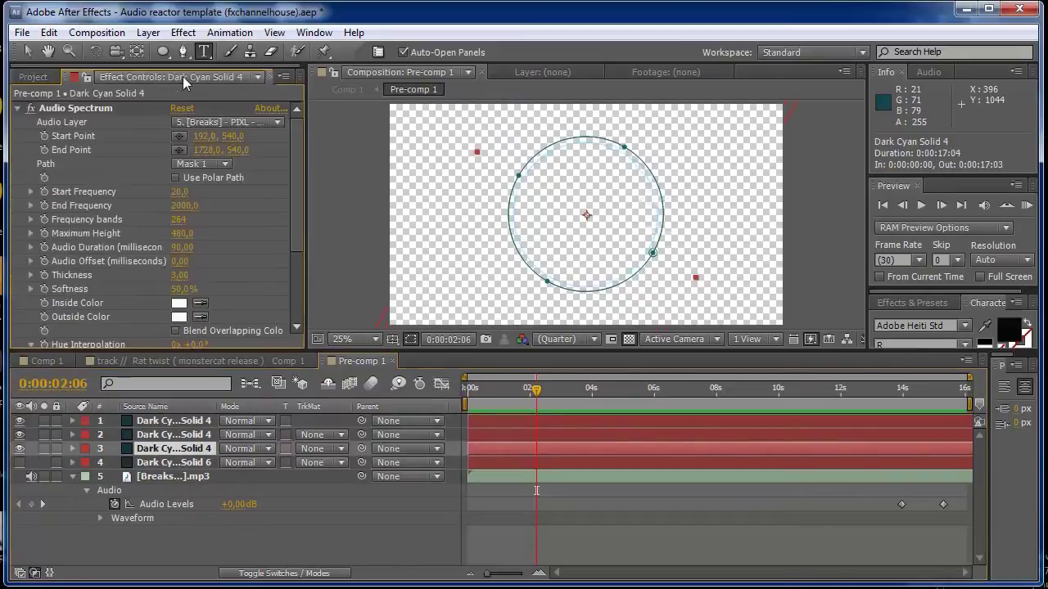
click(270, 122)
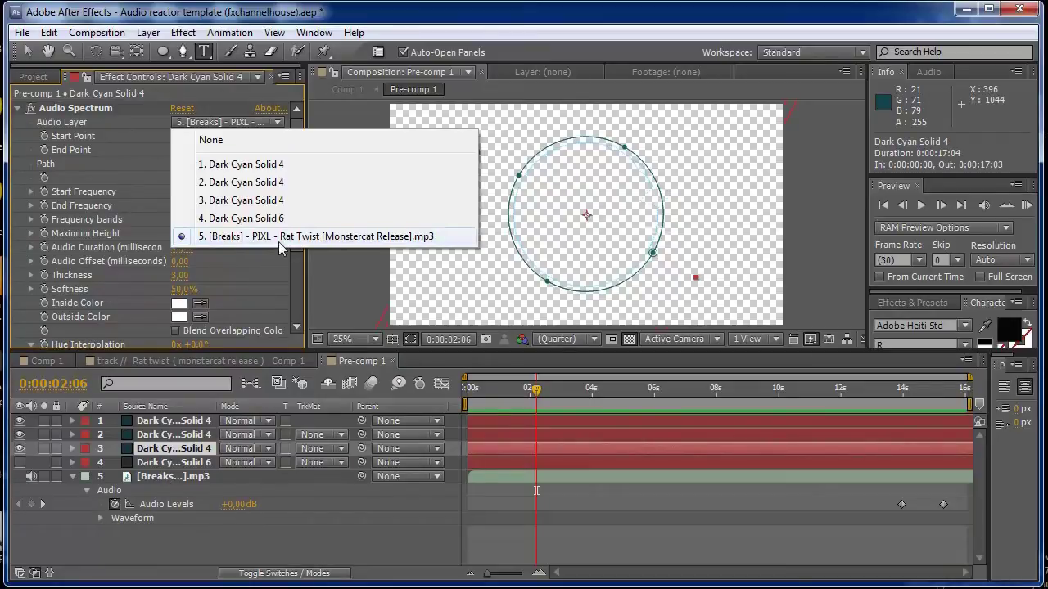
click(229, 135)
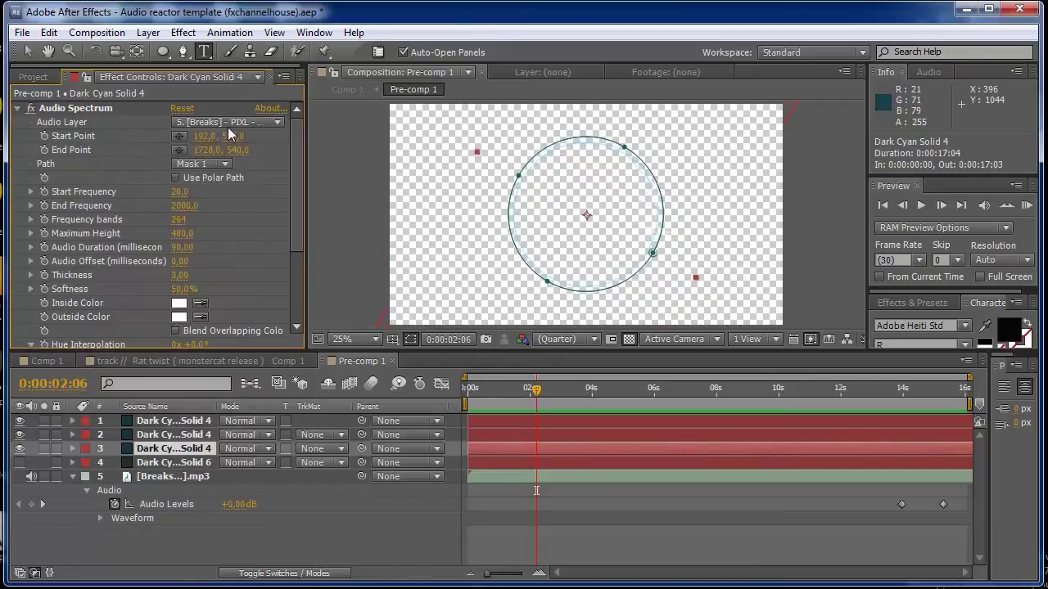
click(281, 123)
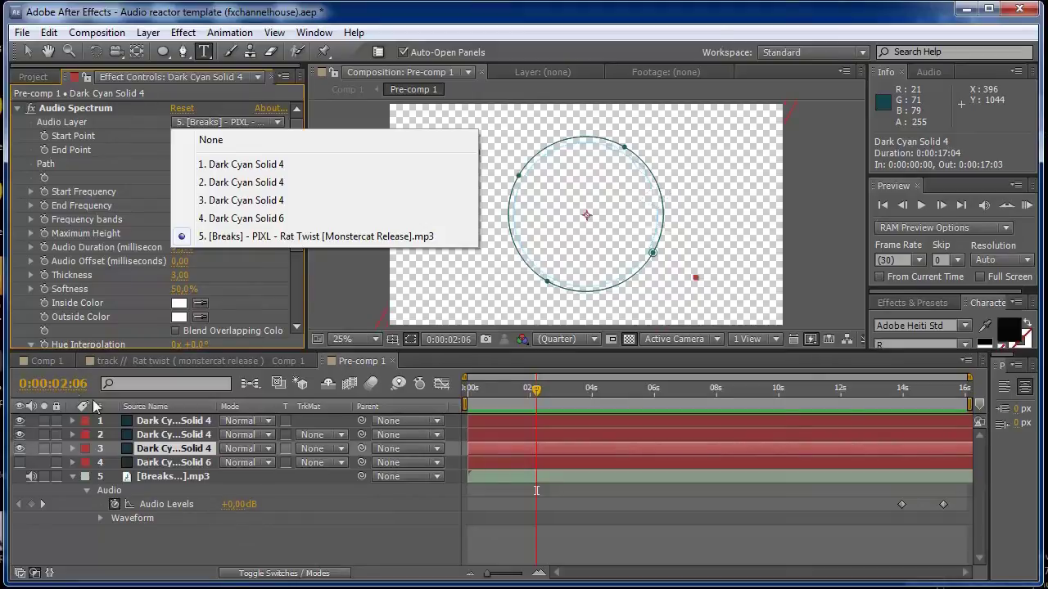
Step: Return to the main Comp 1 composition and scroll through its timeline
click(47, 361)
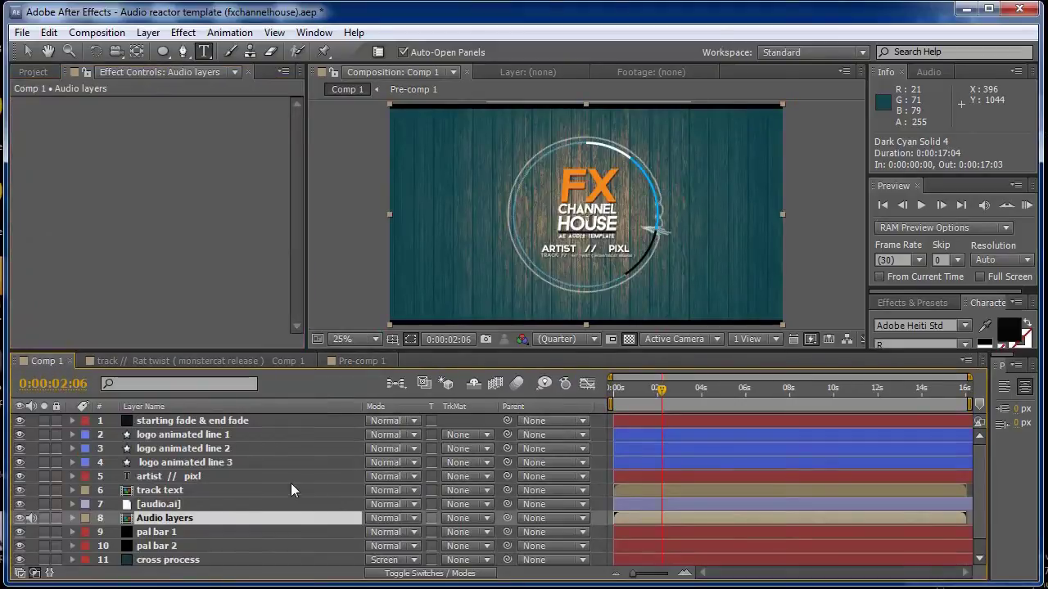
scroll(282, 486, down, 1)
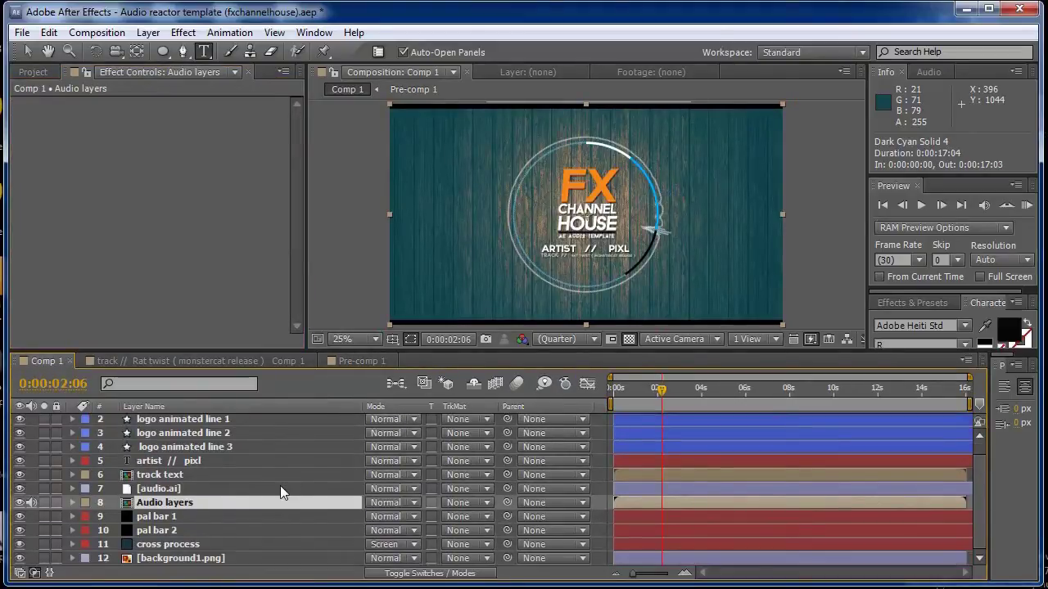
scroll(280, 488, up, 1)
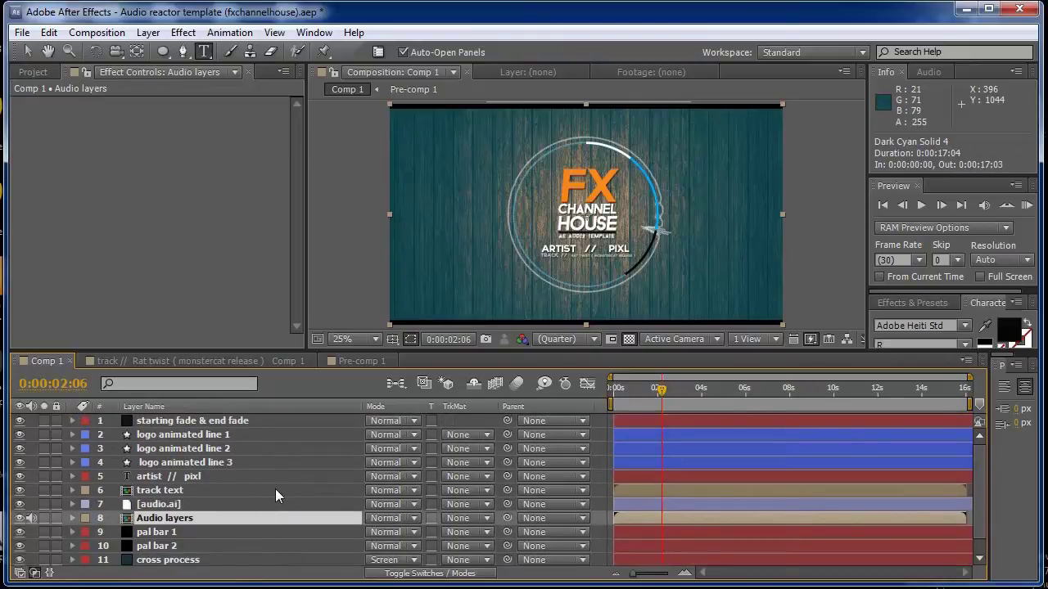
scroll(275, 495, down, 1)
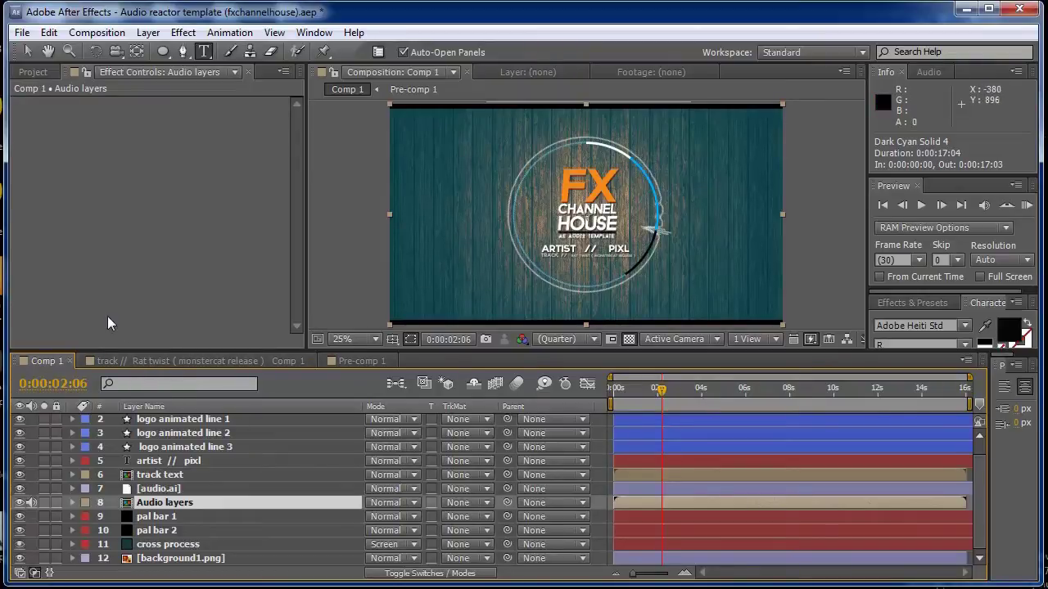
click(22, 33)
Step: Start a fresh untitled project without saving and open New Composition settings (1920x1080, 30 fps)
click(242, 50)
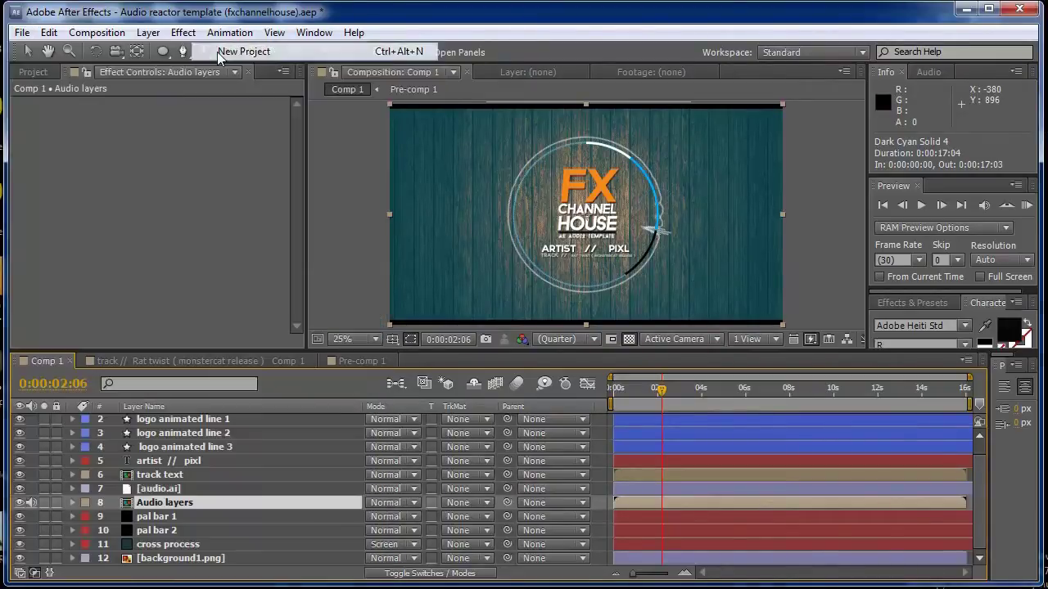
click(593, 324)
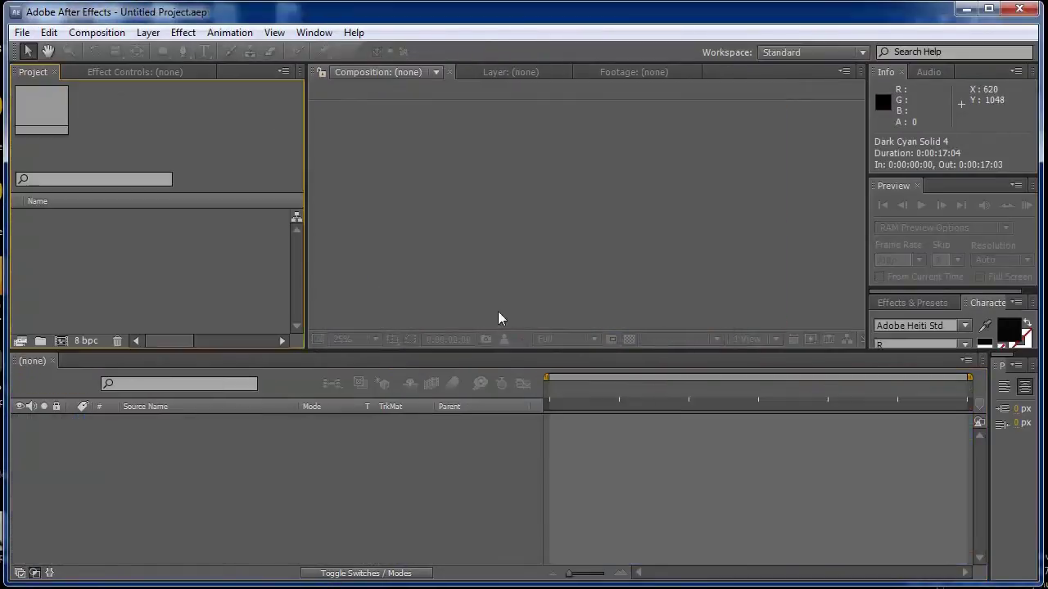
click(88, 34)
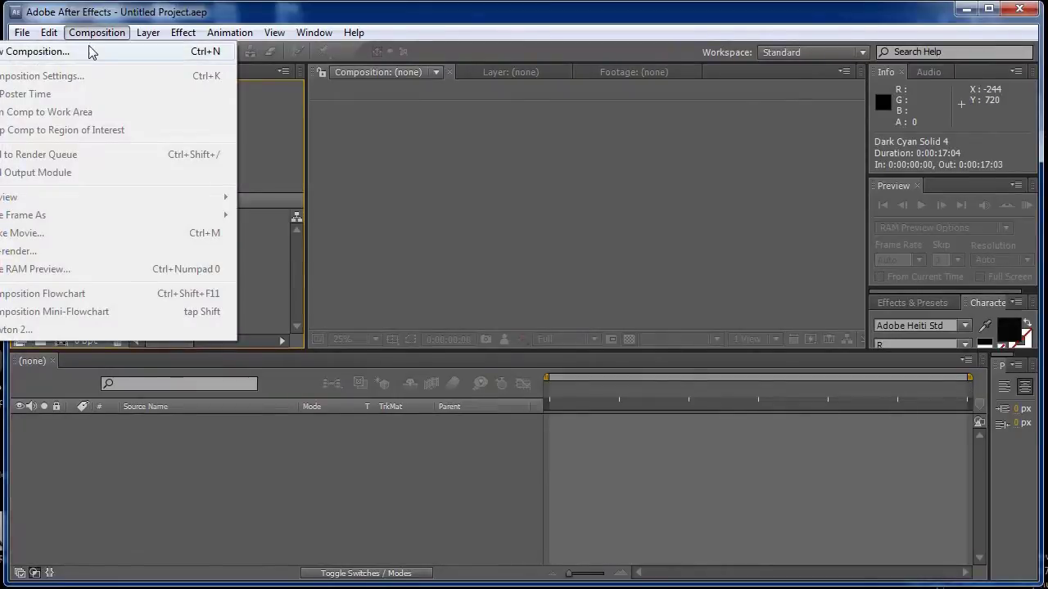
click(90, 51)
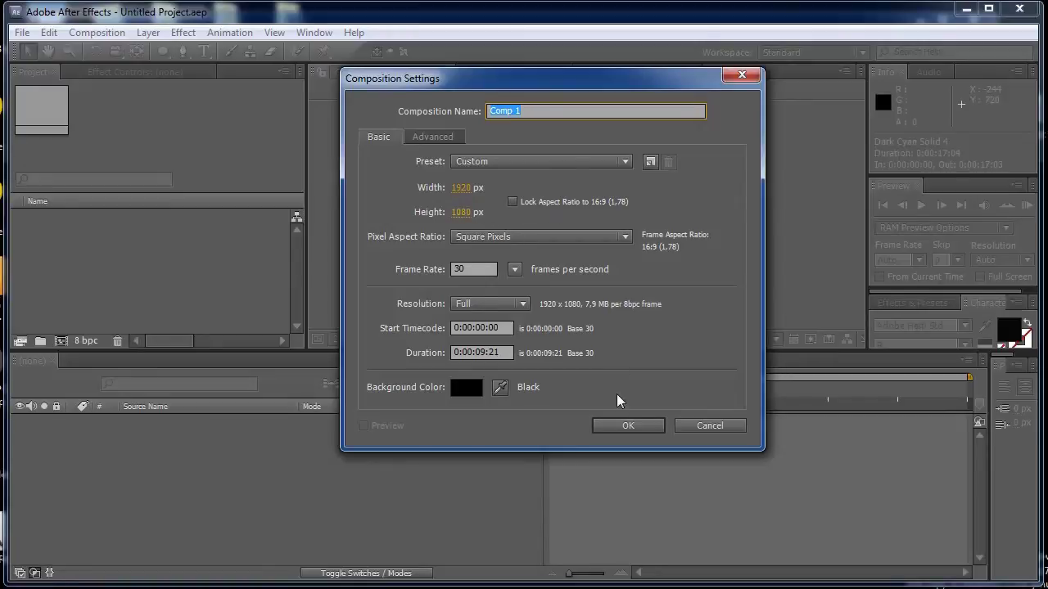
Step: Create Comp 1 with a full-frame #151F20 dark cyan solid, then duplicate the solid
click(628, 427)
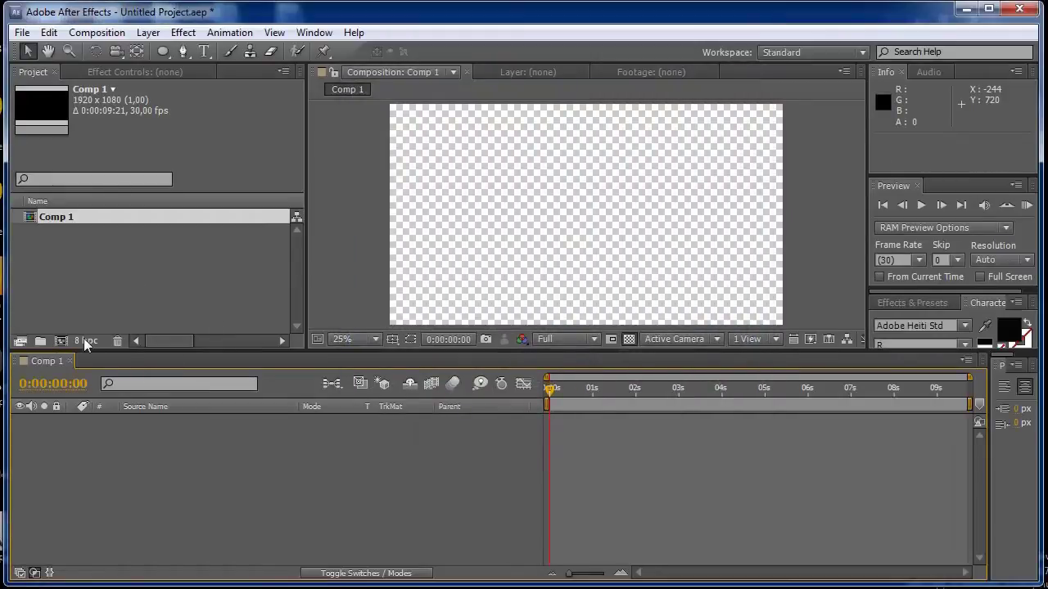
click(148, 32)
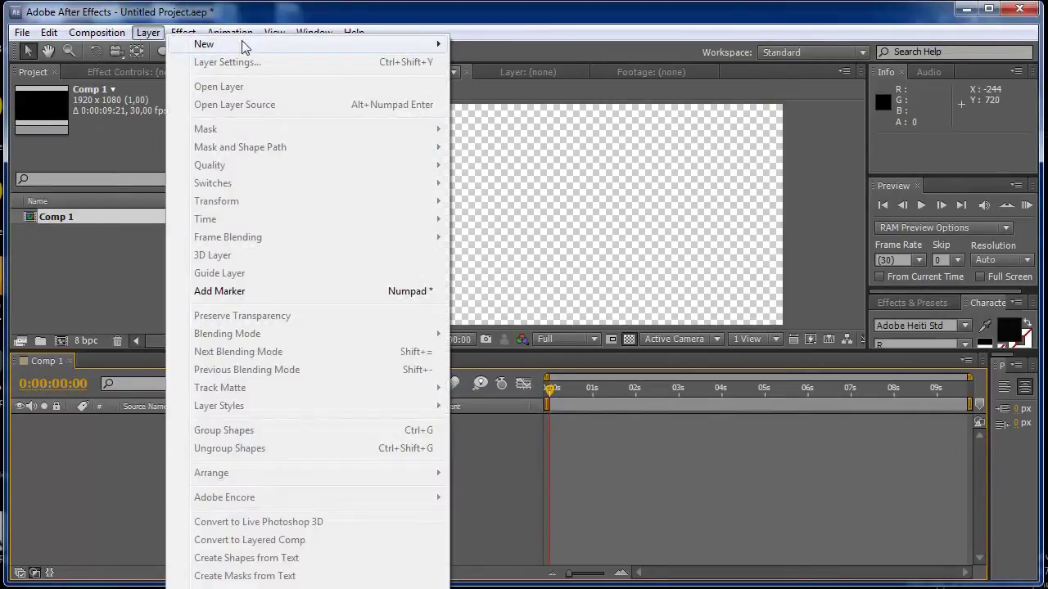
mouse_move(426, 50)
click(488, 63)
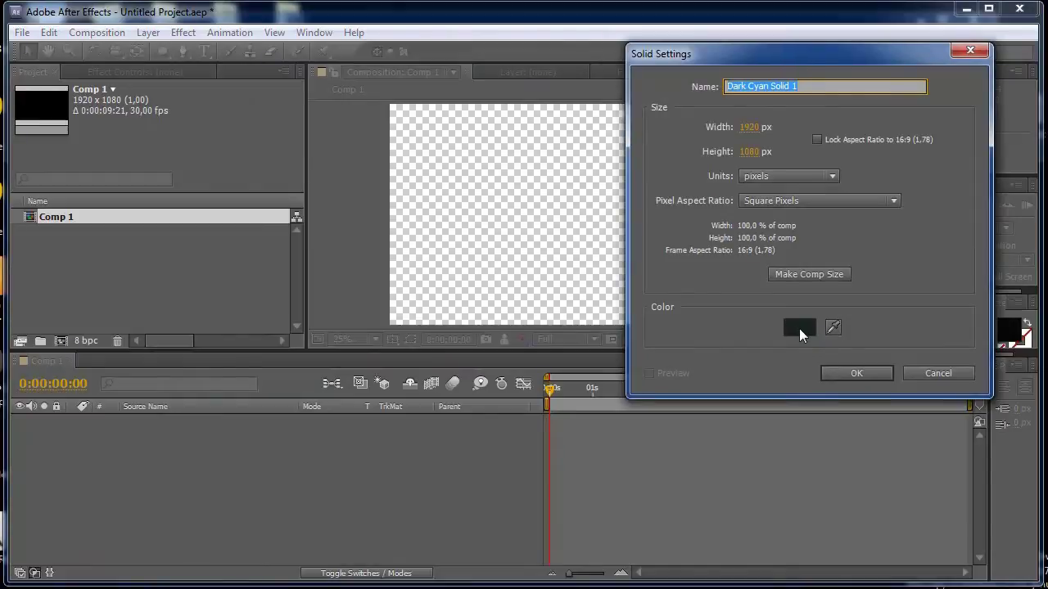
click(799, 328)
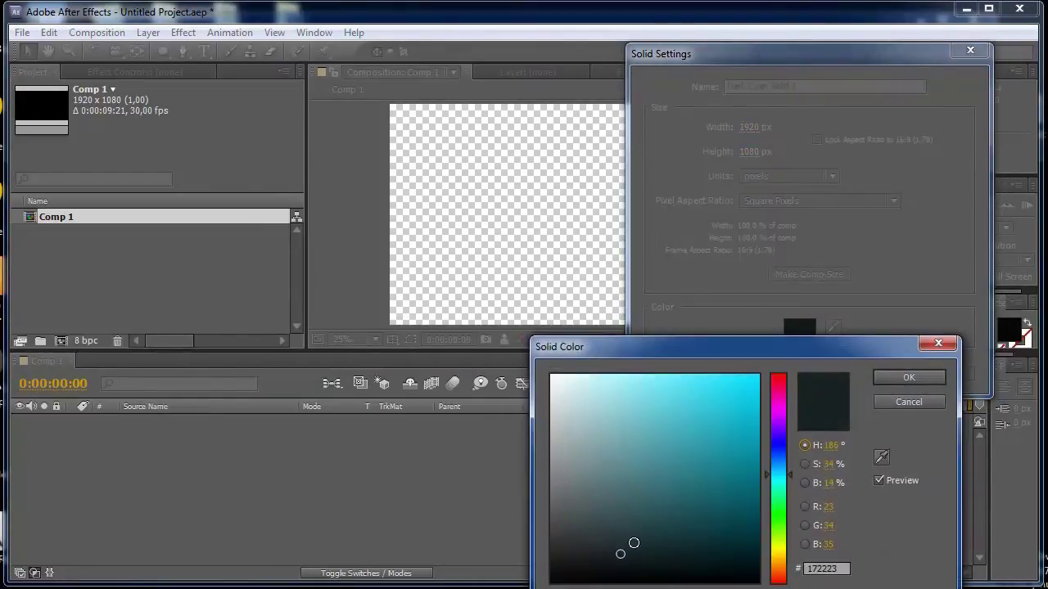
drag(634, 542, 624, 557)
click(907, 375)
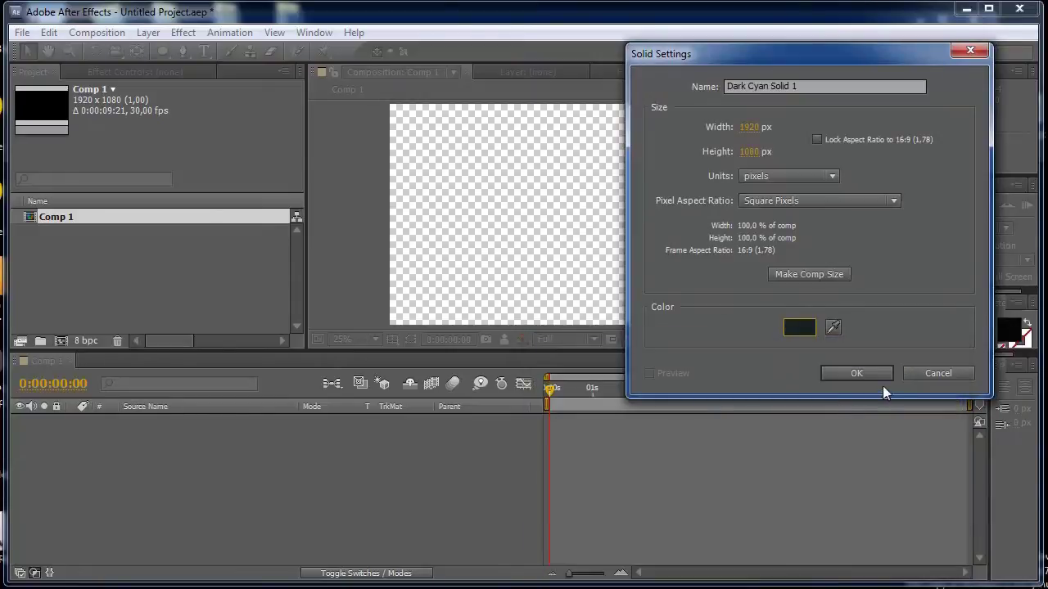
click(877, 377)
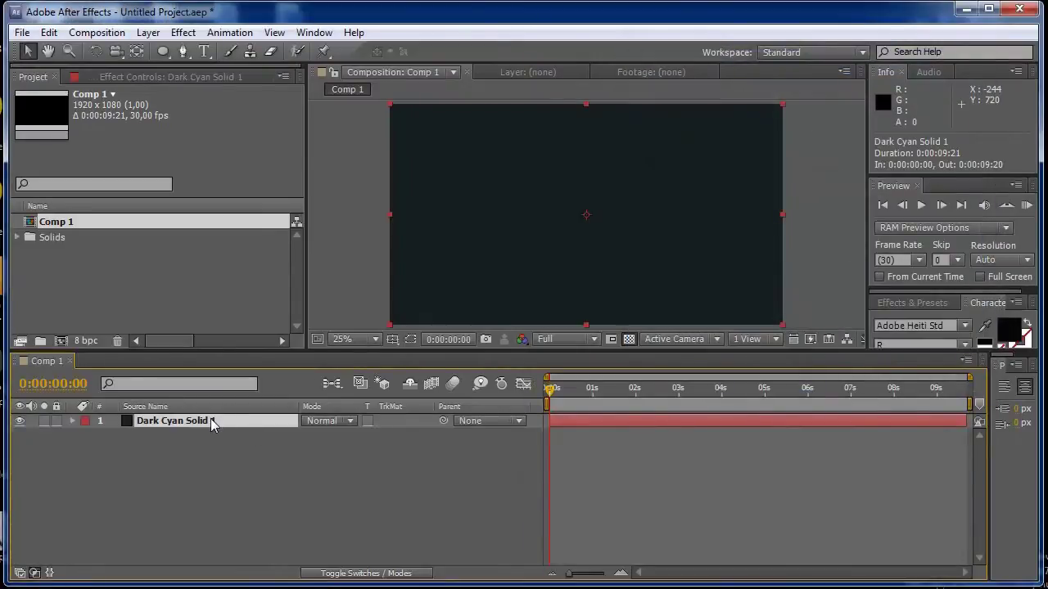
key(ctrl+d)
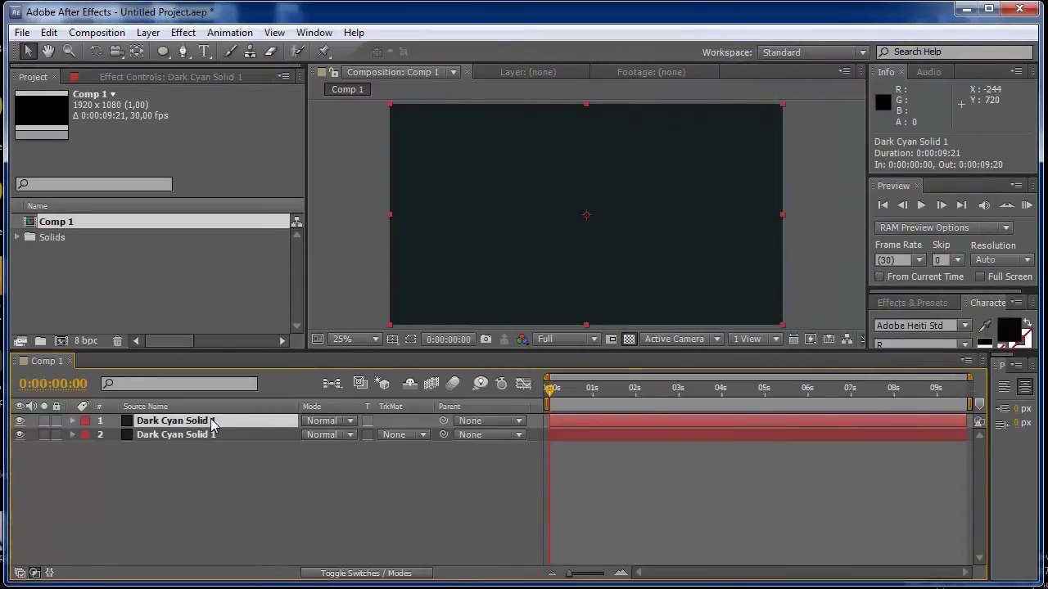
right_click(156, 424)
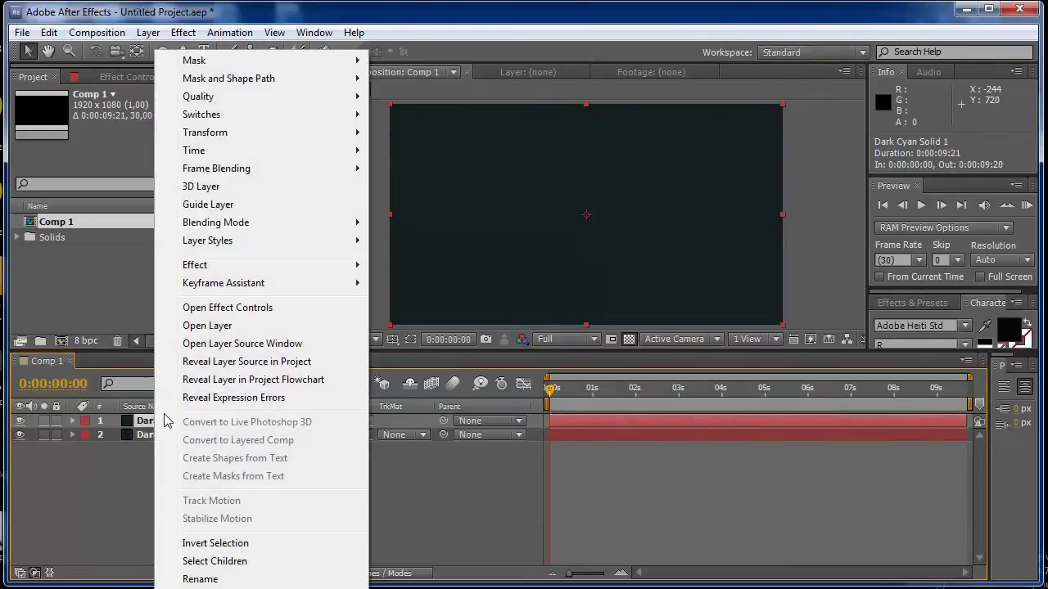
Step: Draw a centred circular Mask 1 on the top Dark Cyan Solid 1 using the Ellipse Tool
click(139, 427)
click(163, 51)
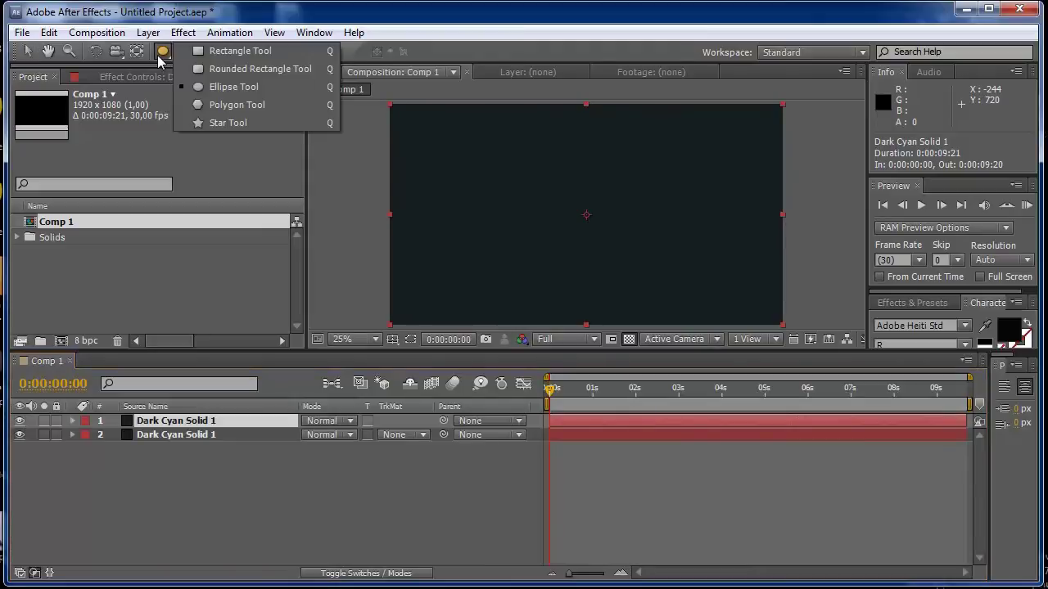
click(197, 87)
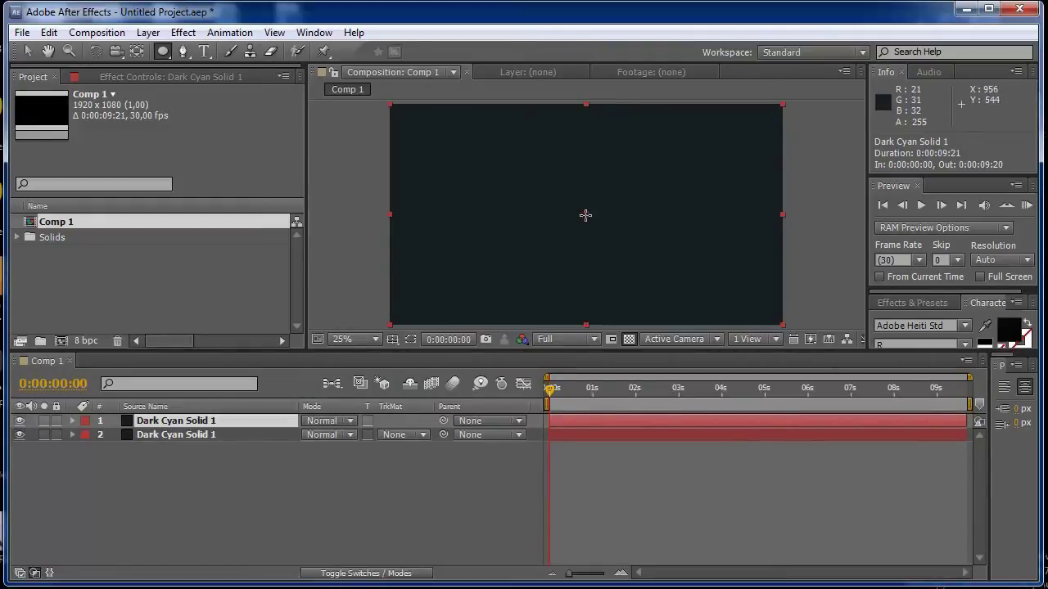
drag(586, 214, 602, 232)
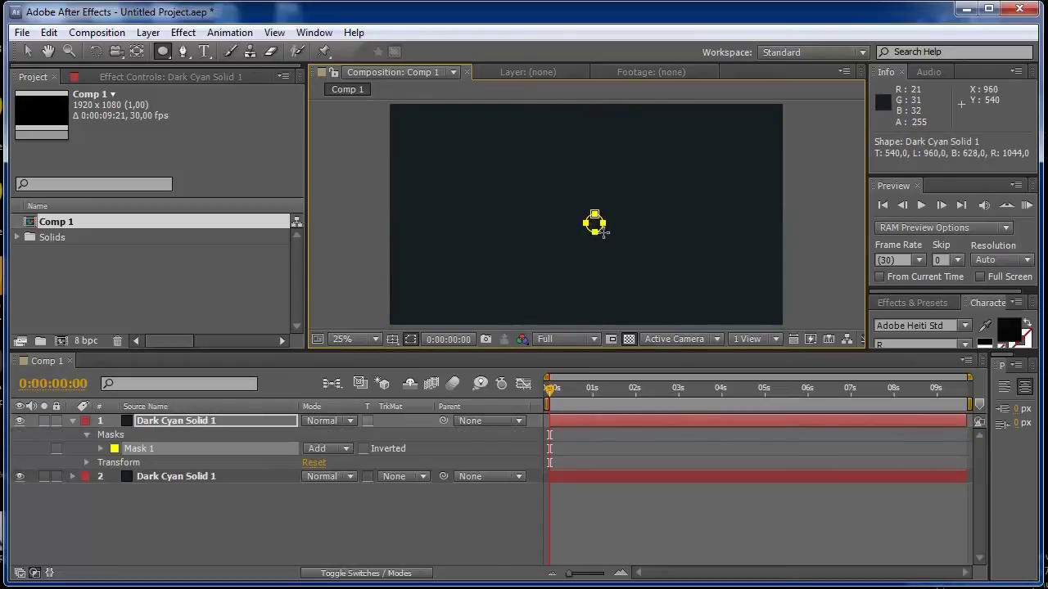
mouse_move(604, 232)
mouse_down()
mouse_move(632, 282)
mouse_move(613, 249)
mouse_move(619, 288)
mouse_up()
key(ctrl)
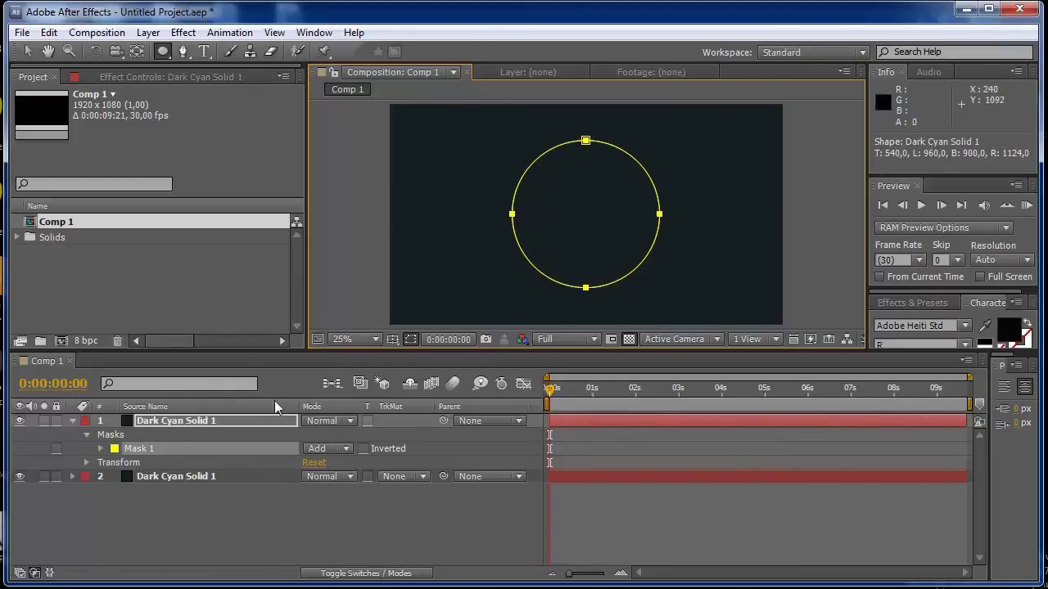
click(157, 419)
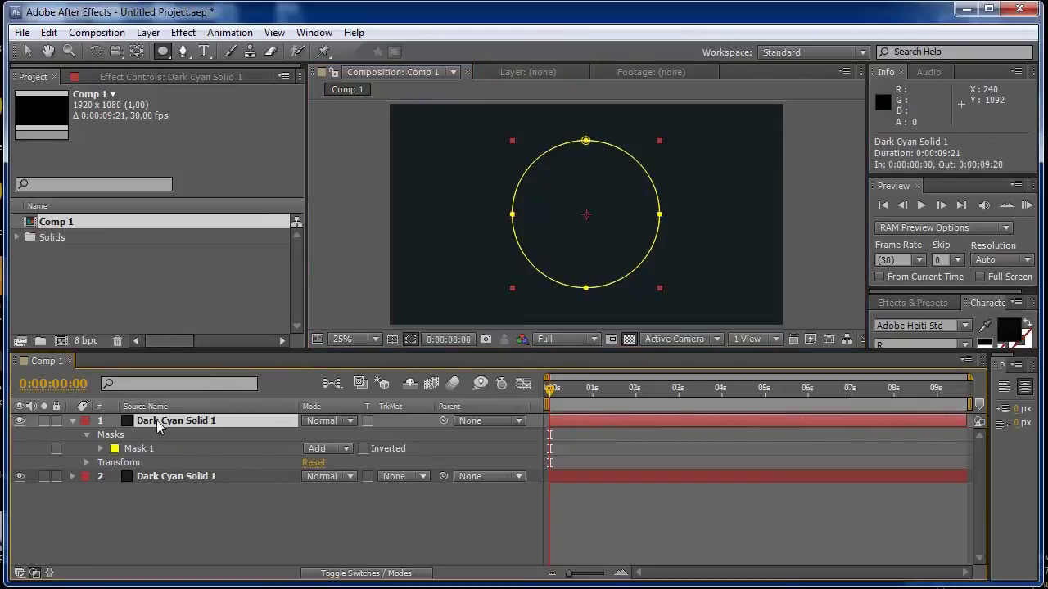
Step: Apply Generate > Audio Spectrum to the masked top solid, leaving its audio layer unchanged
right_click(147, 428)
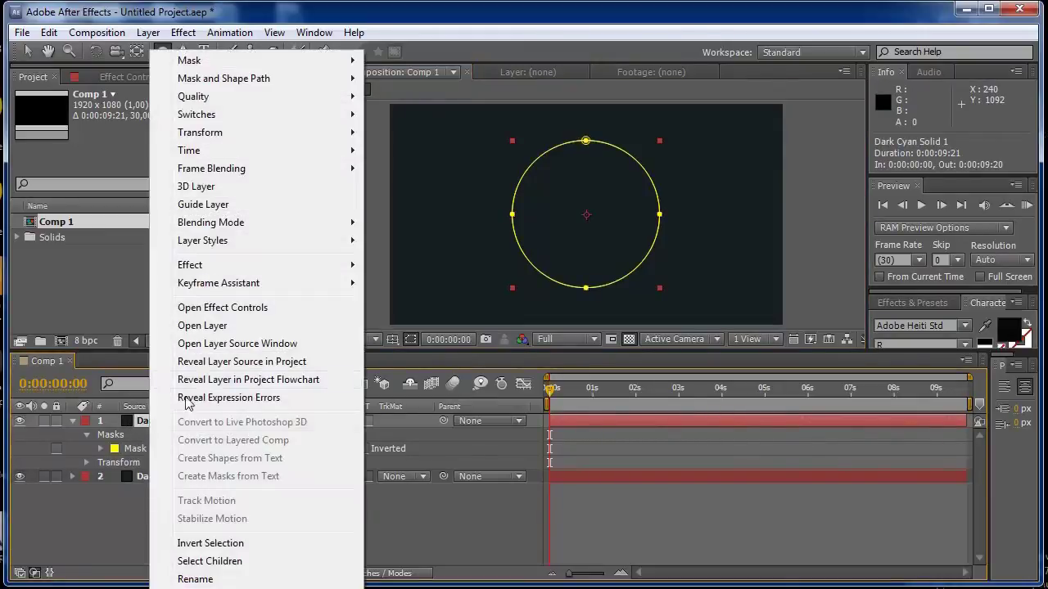
mouse_move(302, 264)
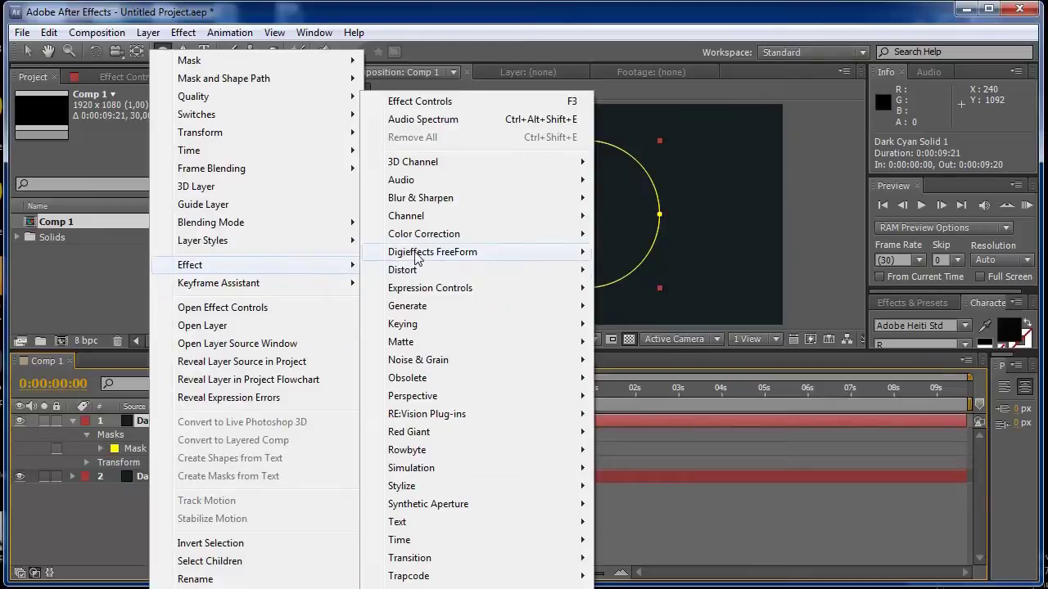
mouse_move(397, 306)
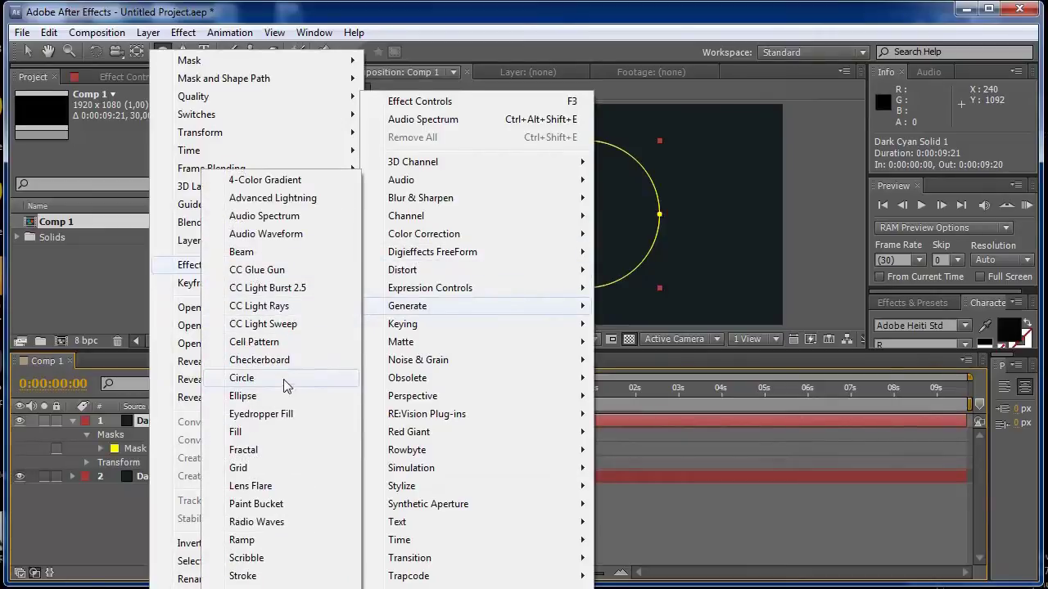
click(281, 218)
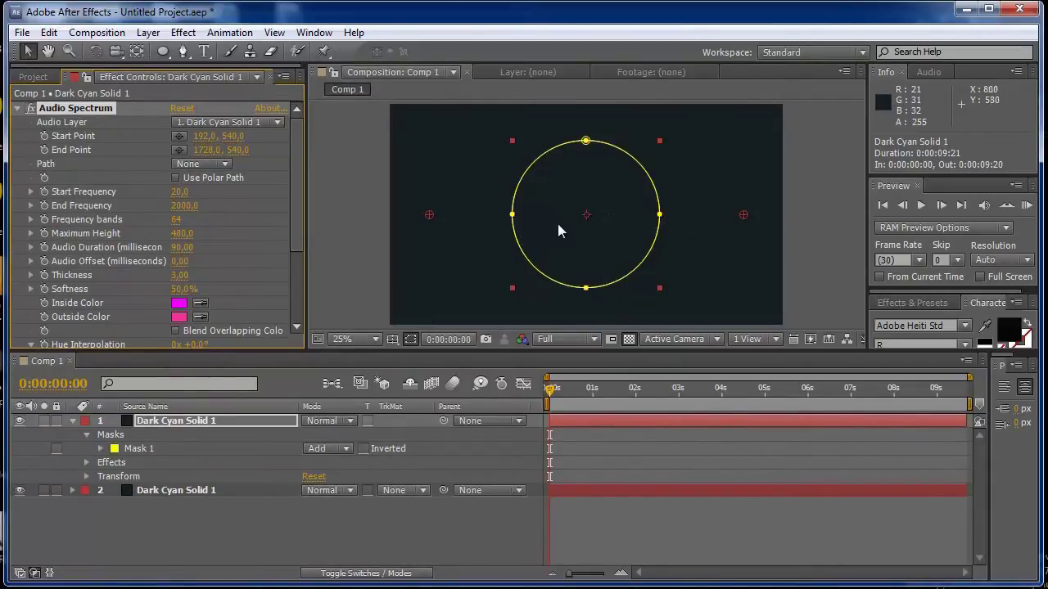
click(279, 123)
click(286, 122)
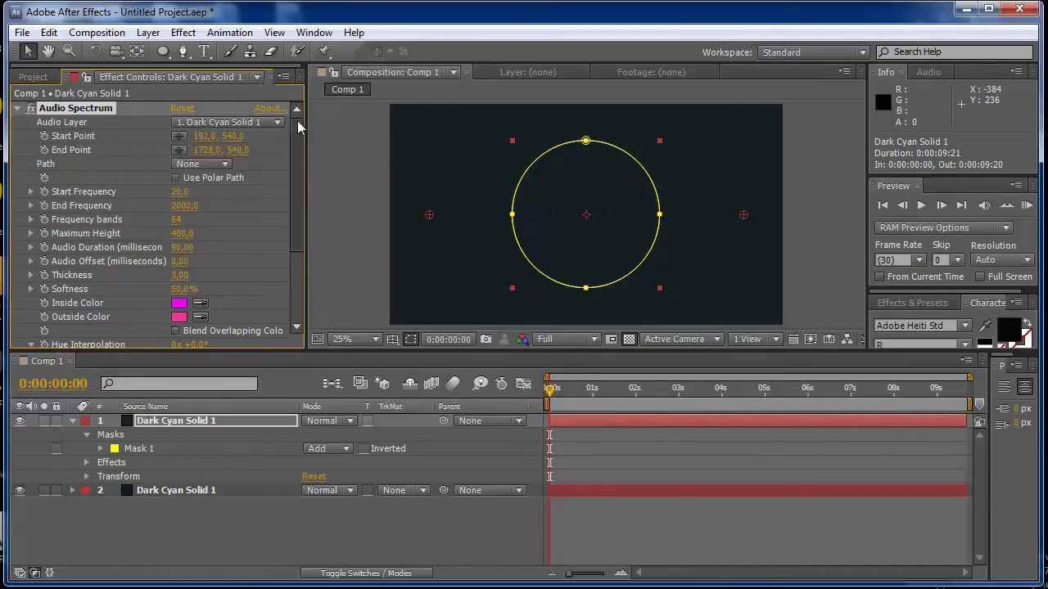
click(22, 33)
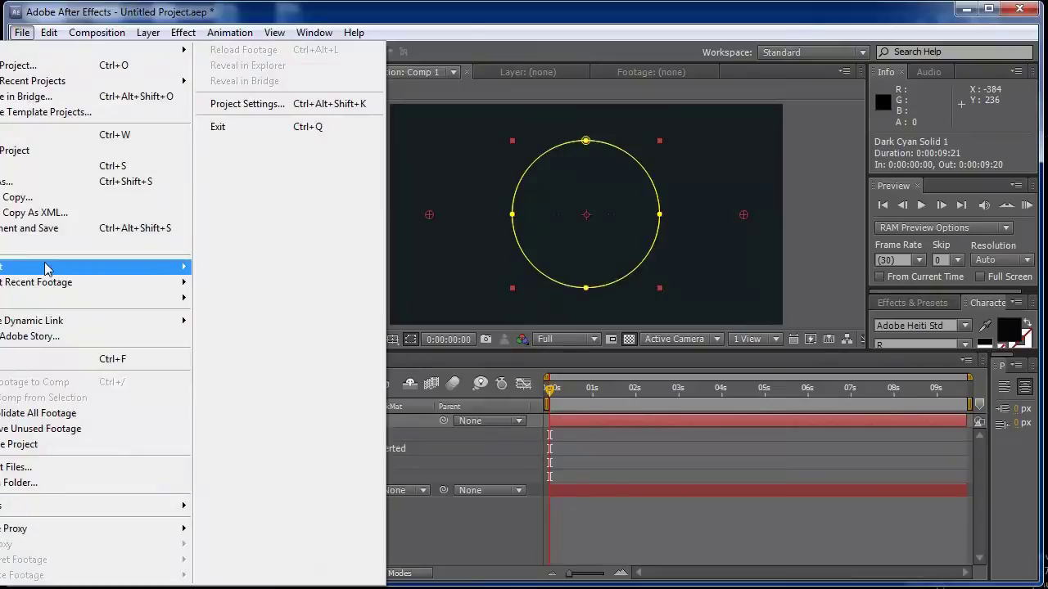
Step: Import the Rat Twist MP3 and place it in Comp 1 as layer 3
mouse_move(49, 267)
click(230, 268)
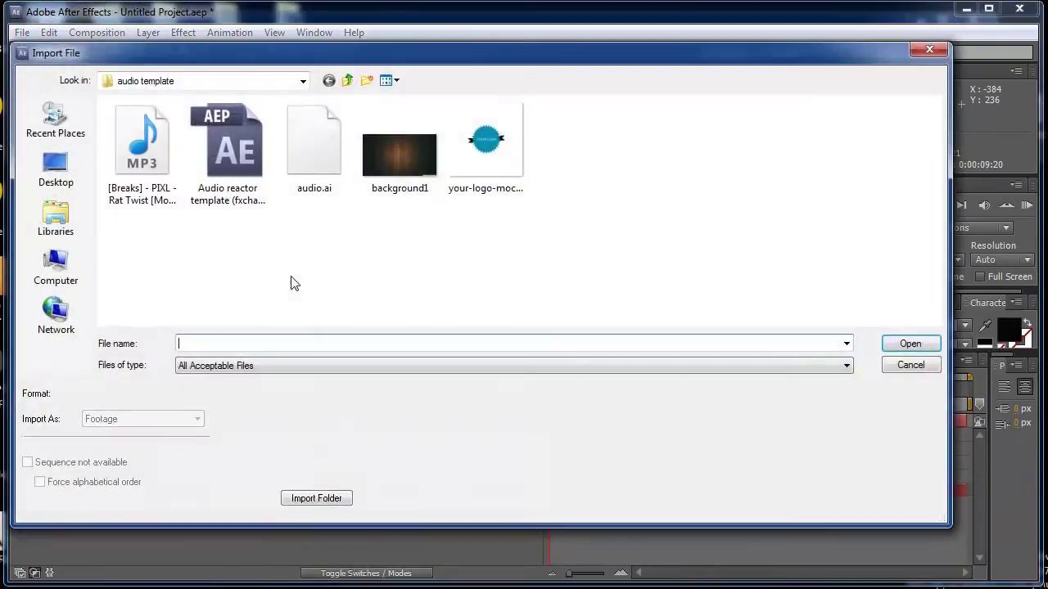
click(151, 168)
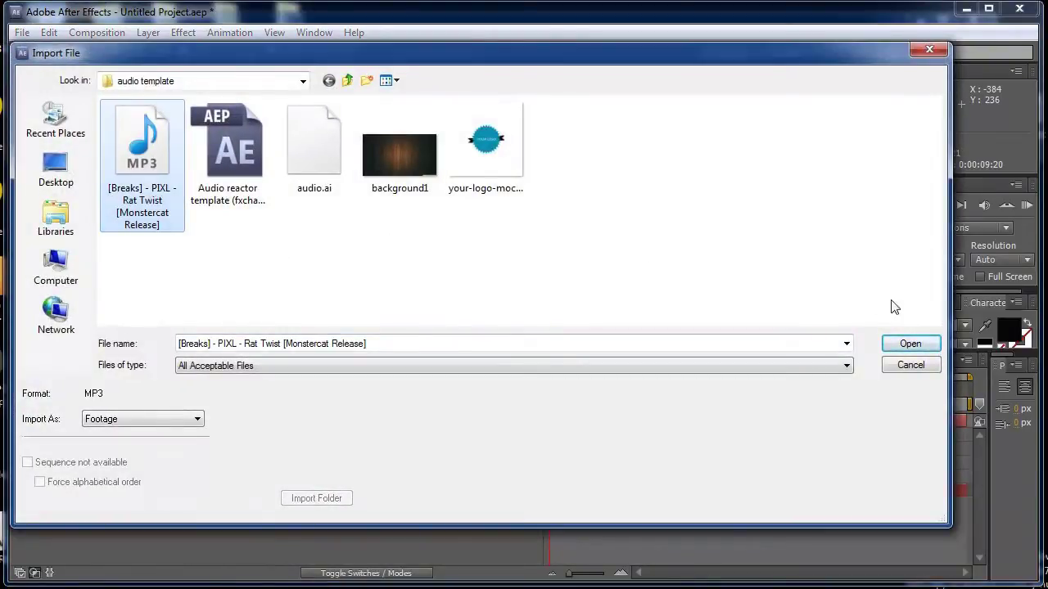
click(909, 344)
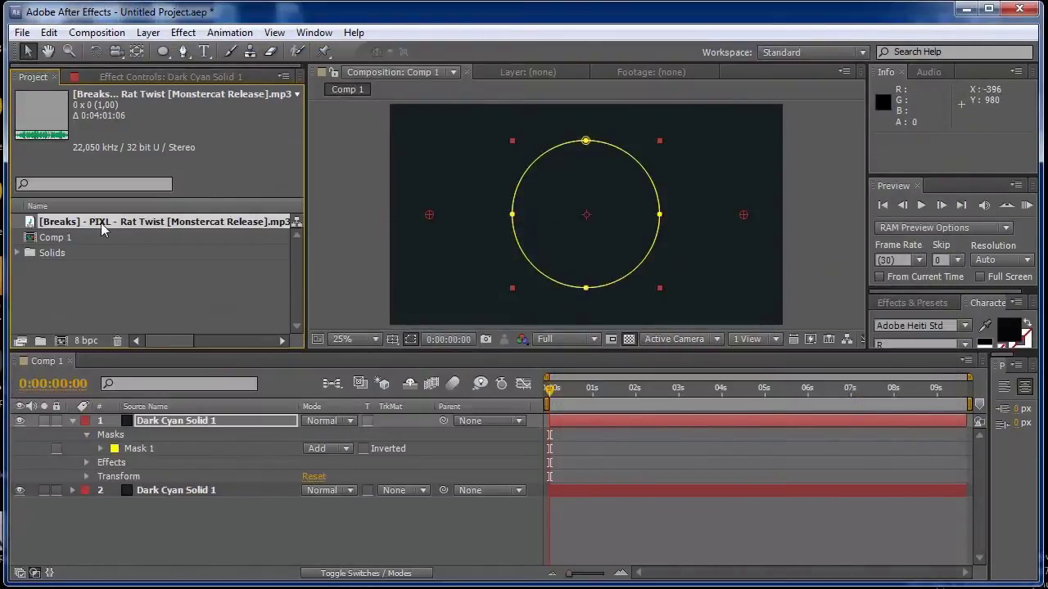
drag(100, 223, 158, 520)
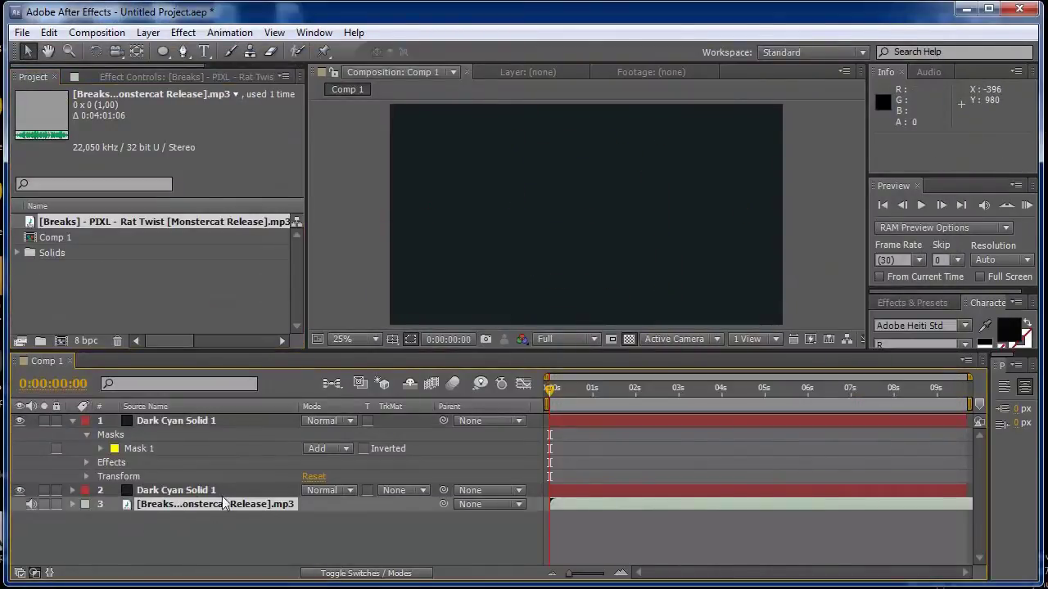
Step: Set the top solid's Audio Spectrum Audio Layer to the MP3 layer
click(187, 426)
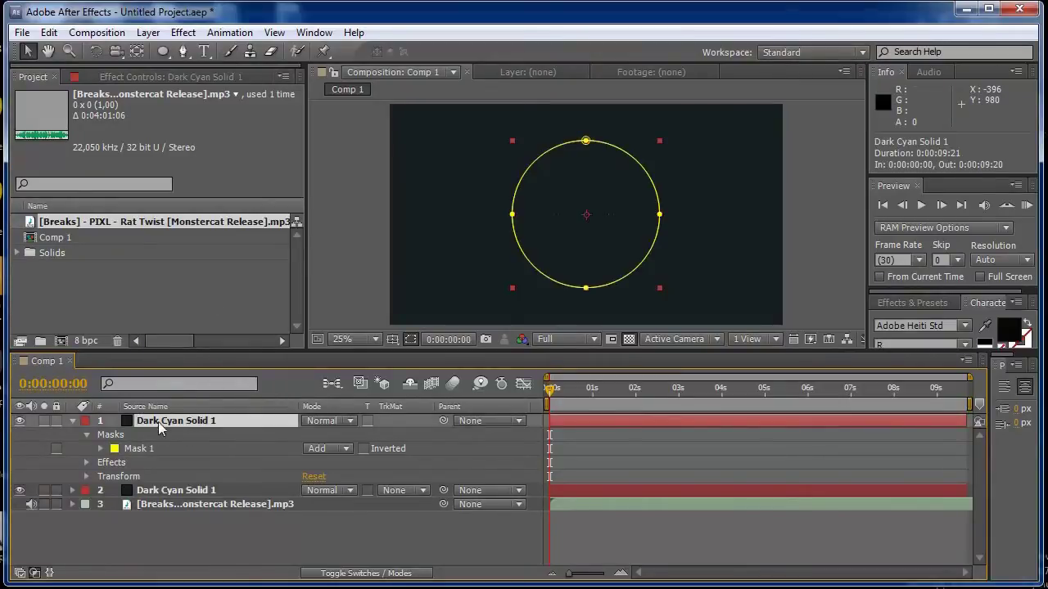
click(188, 77)
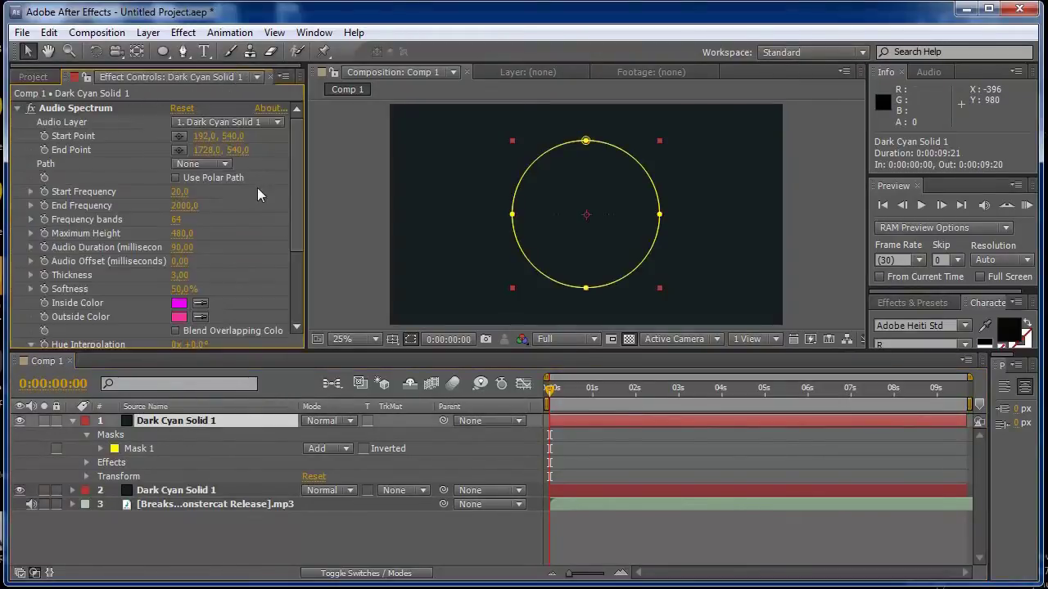
click(276, 124)
click(239, 201)
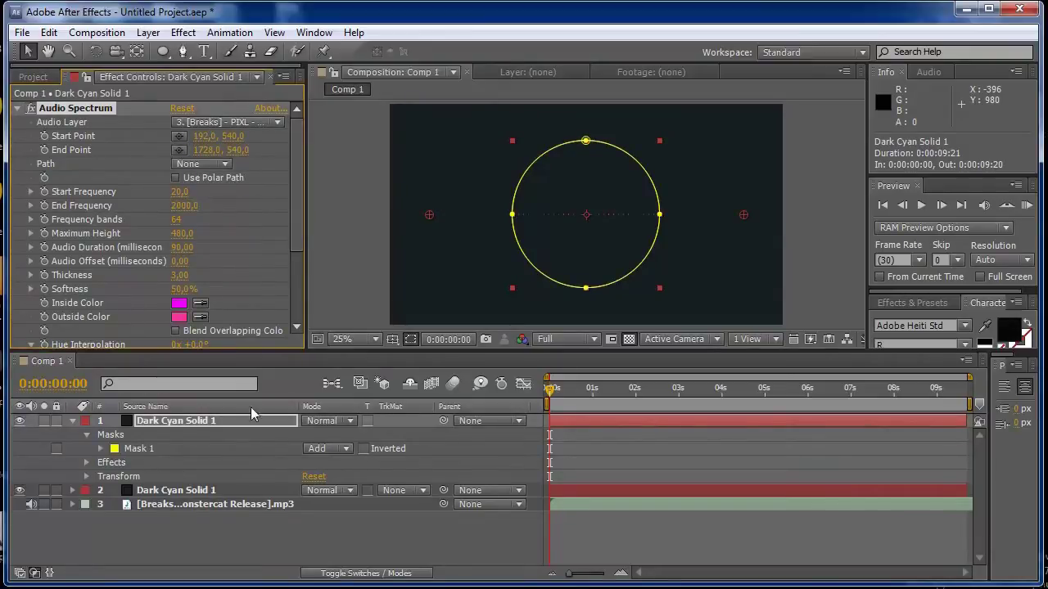
click(1027, 205)
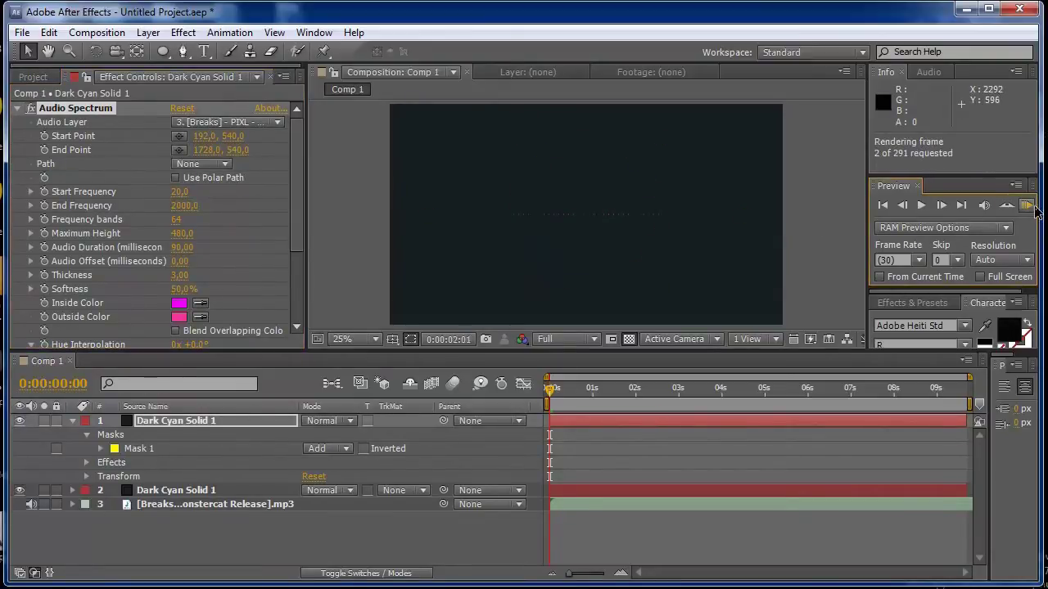
Step: Stop the preview and set Audio Spectrum Inside Color and Outside Color to white
click(845, 233)
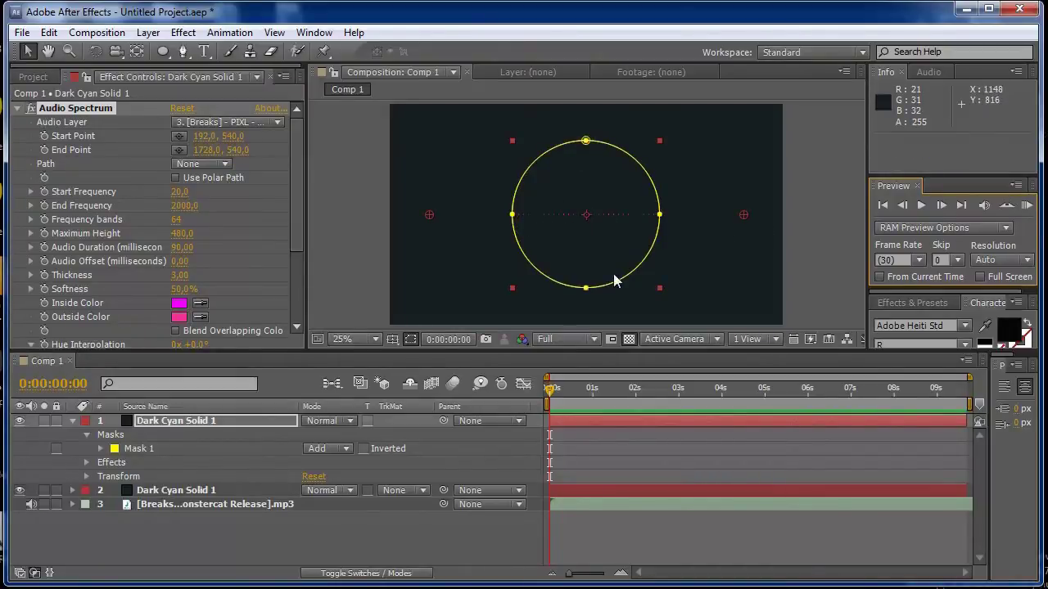
drag(296, 203, 296, 223)
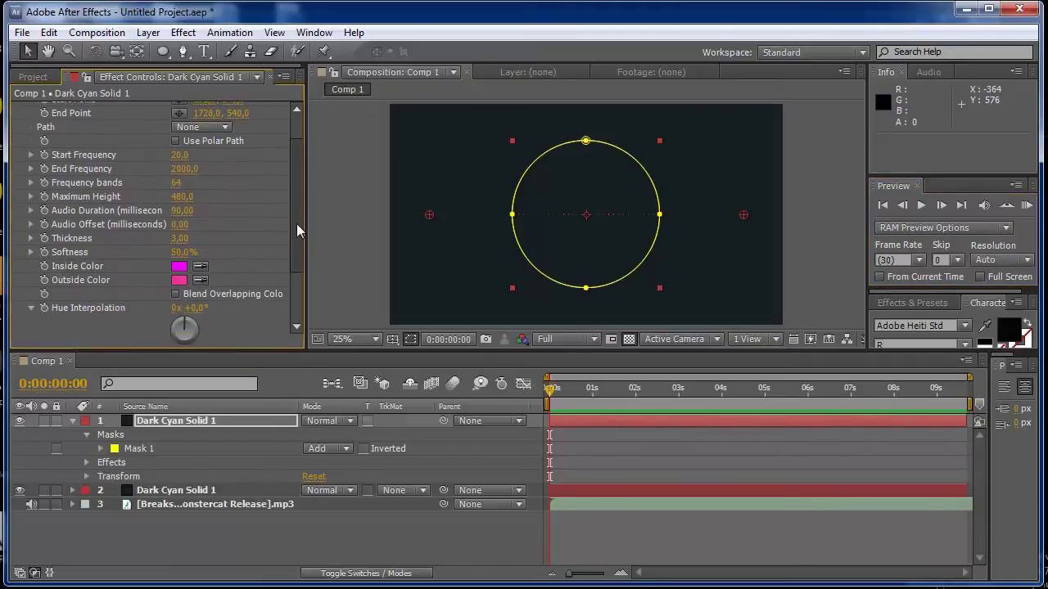
click(179, 270)
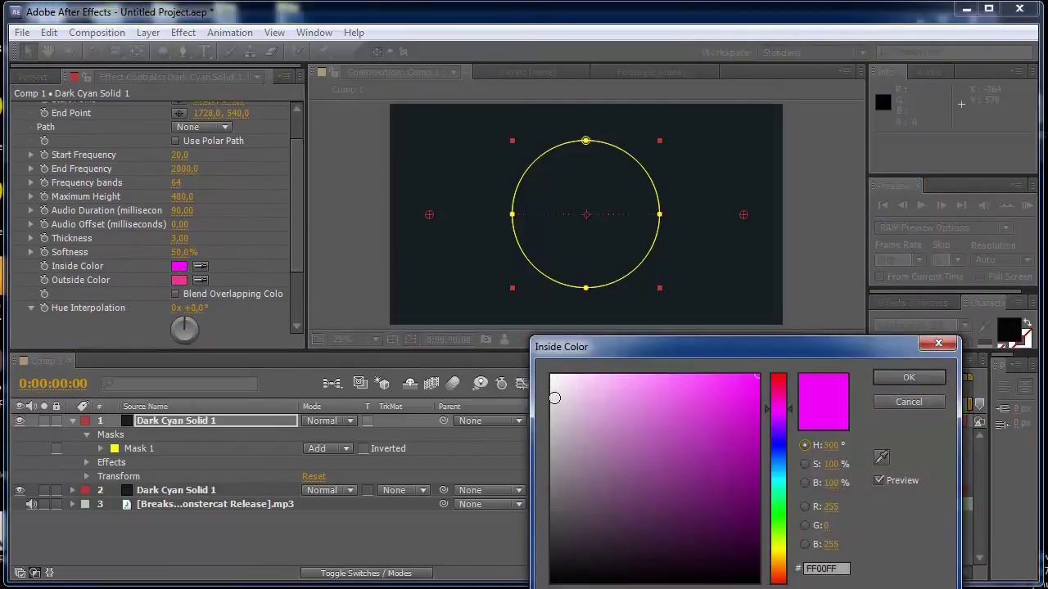
click(552, 377)
click(892, 376)
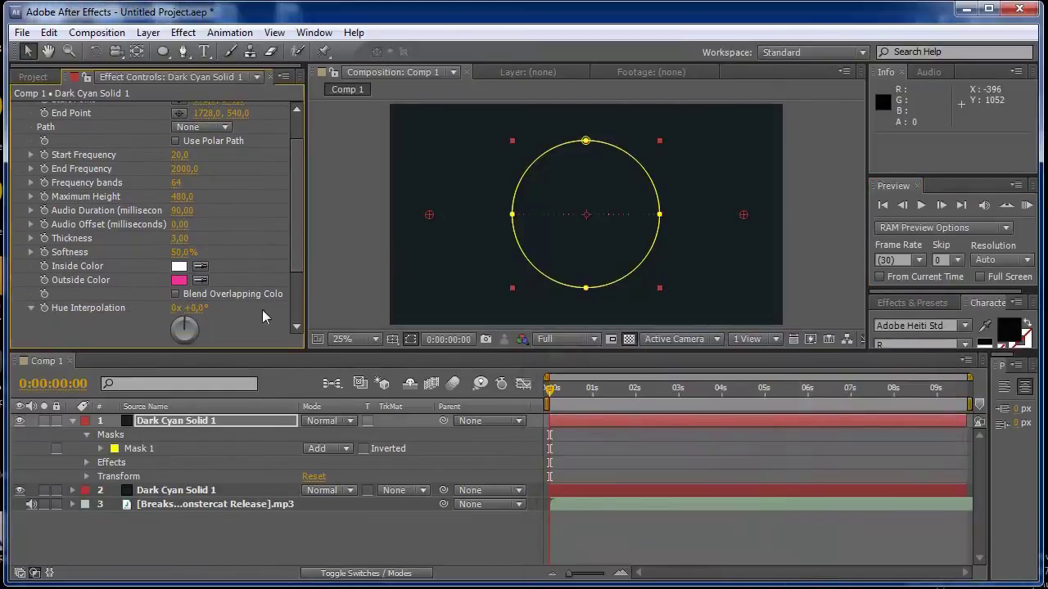
click(179, 280)
click(569, 400)
click(908, 378)
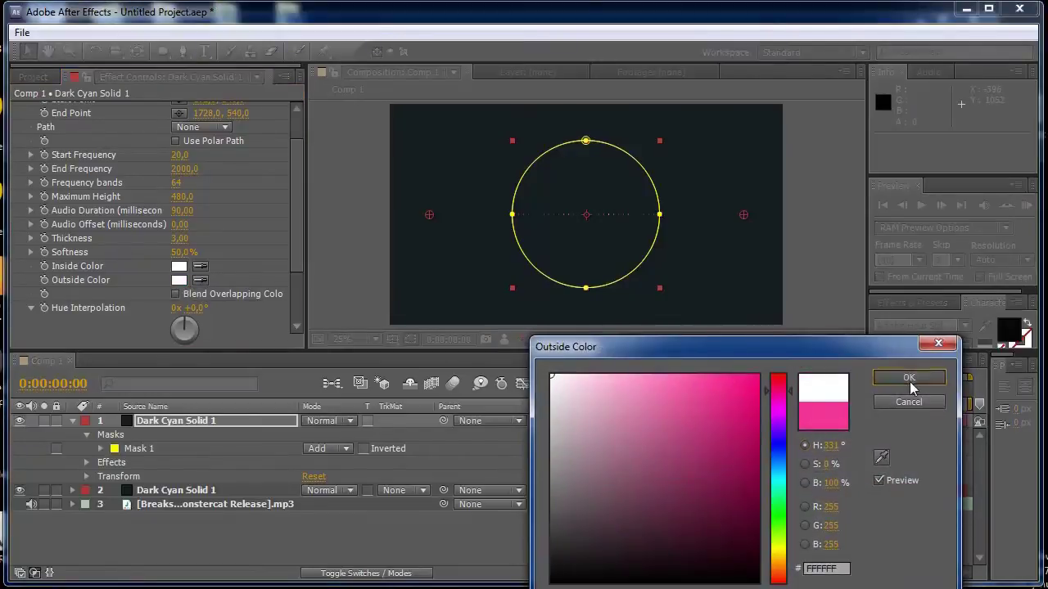
Step: Change Audio Spectrum Side Options to Side B
drag(293, 257, 298, 301)
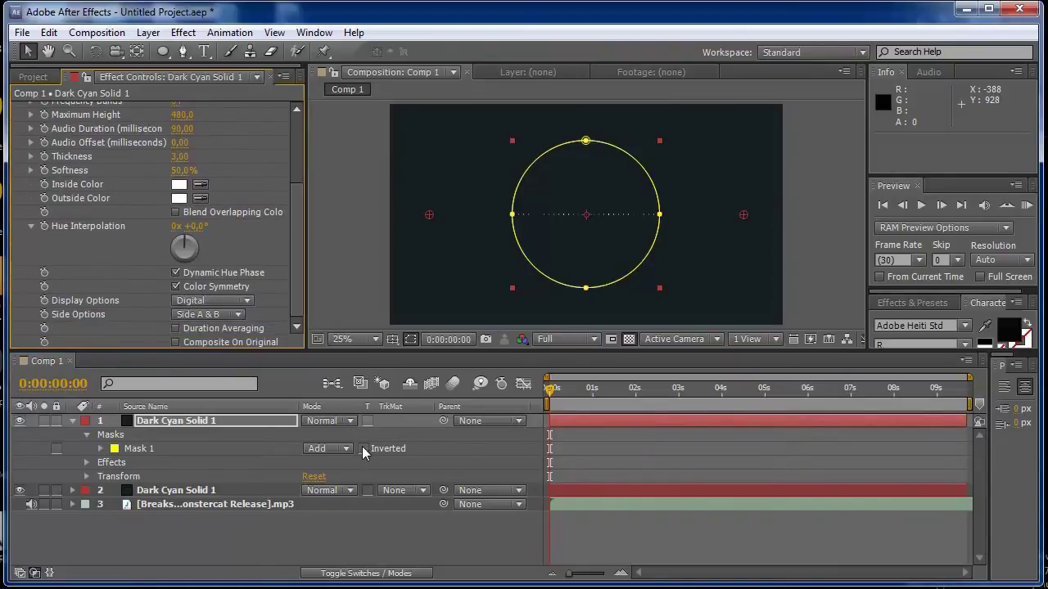
click(238, 313)
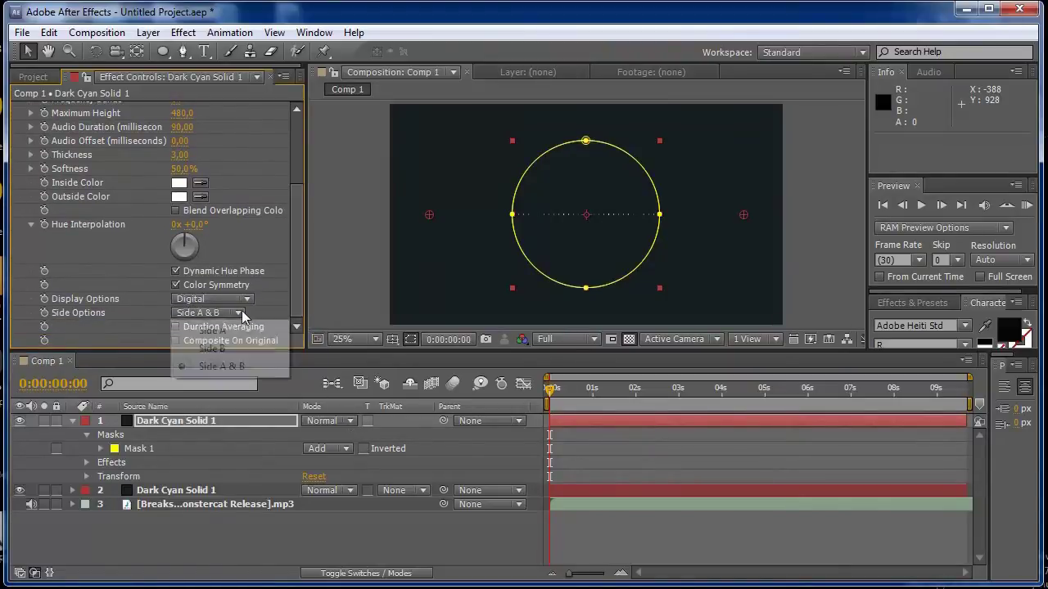
click(241, 348)
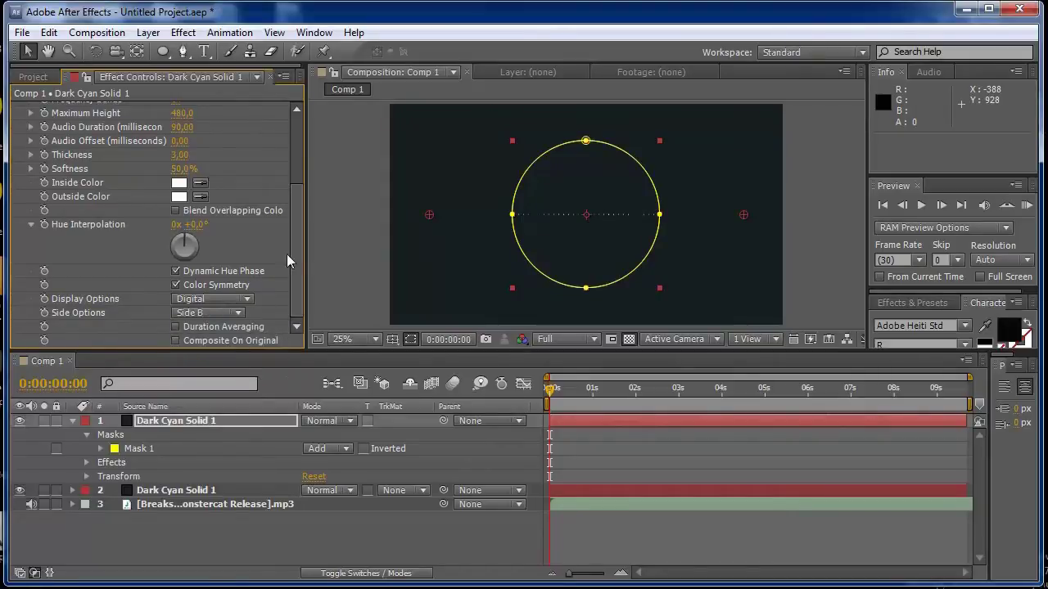
drag(295, 257, 305, 169)
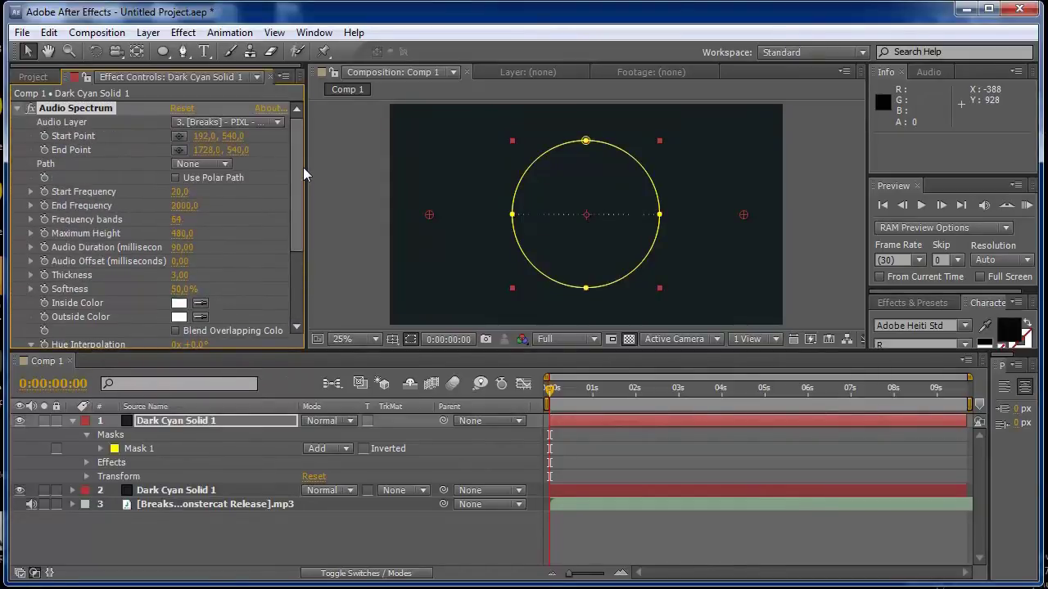
click(229, 164)
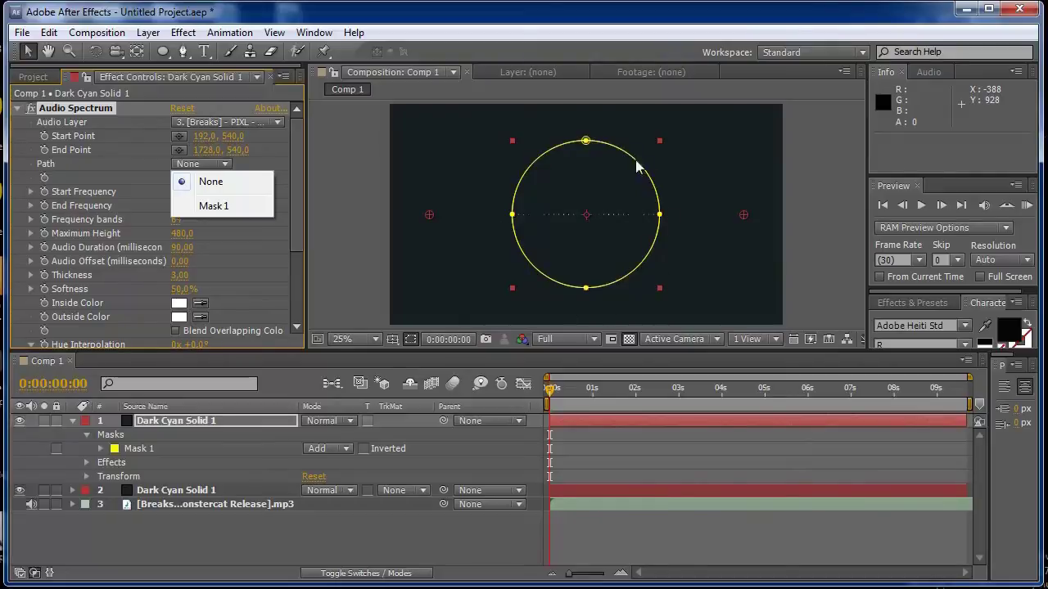
Step: Set the Audio Spectrum Path to Mask 1 and preview the reacting dotted ring
click(239, 205)
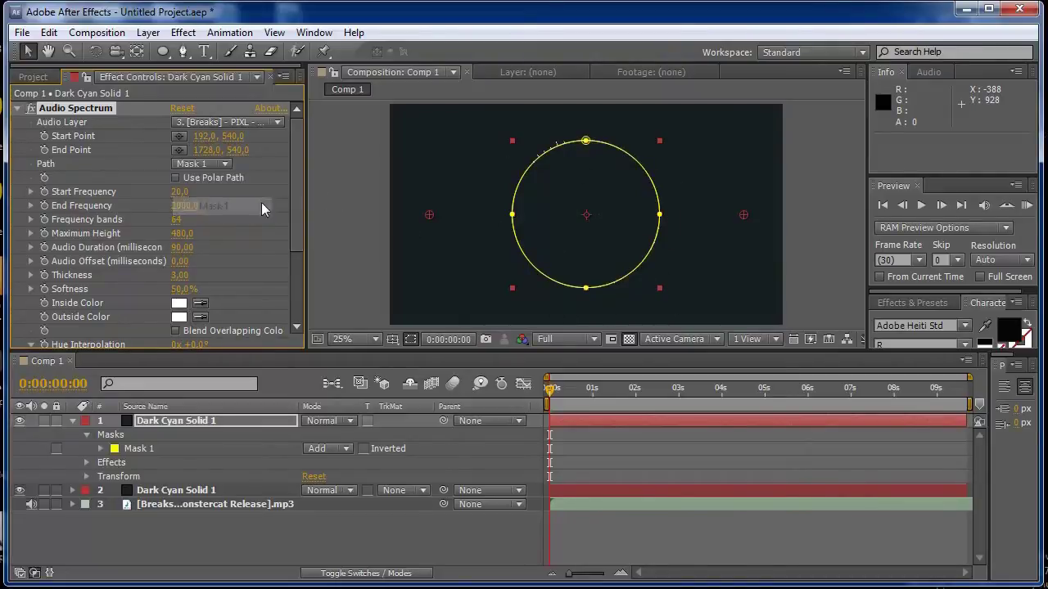
click(814, 244)
click(1026, 205)
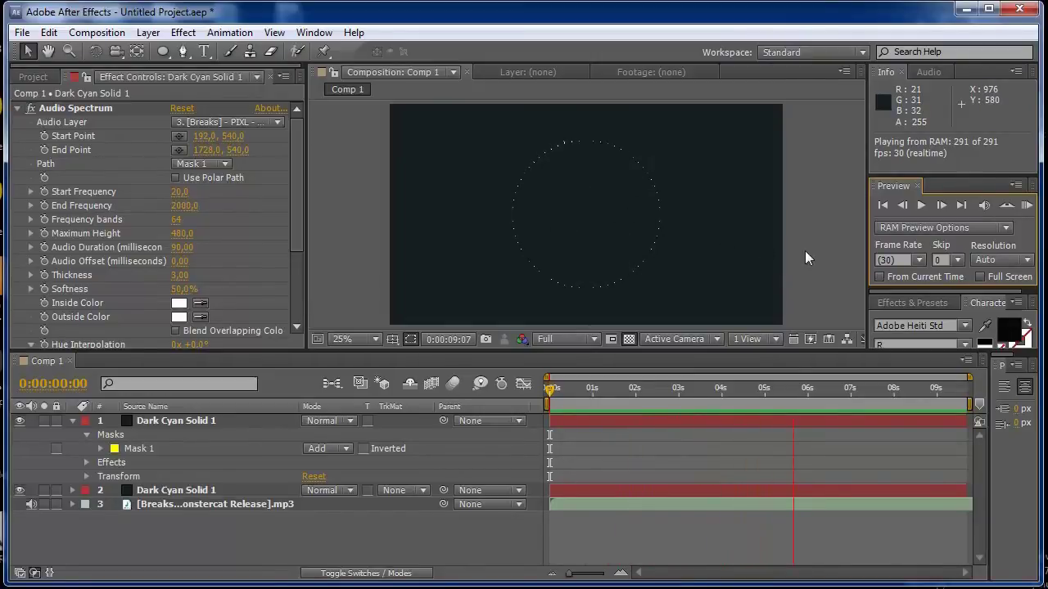
click(815, 269)
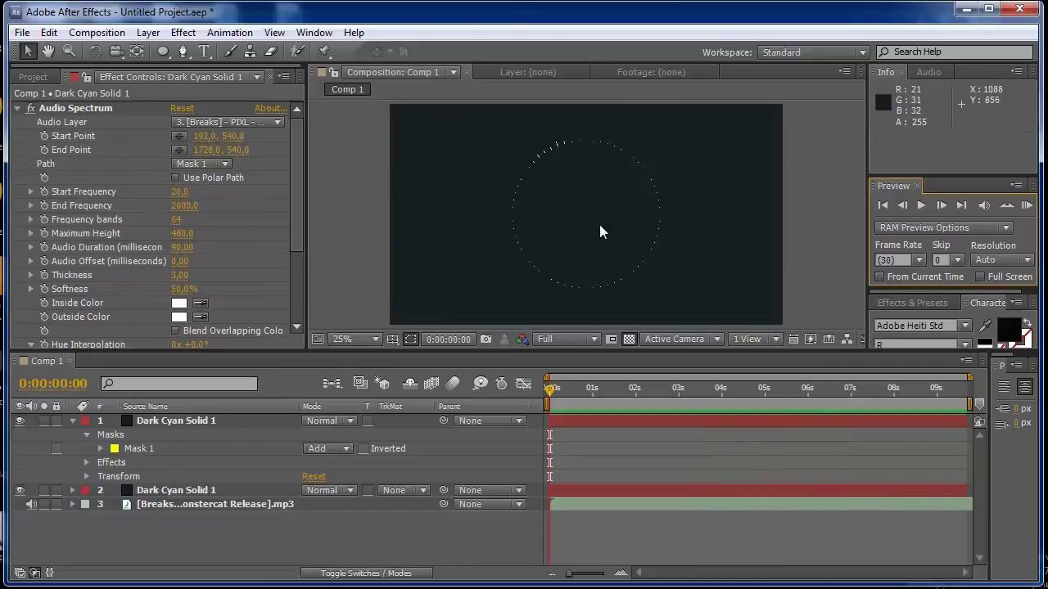
Step: Reselect the top Dark Cyan Solid 1 layer and reveal its transform properties
click(297, 197)
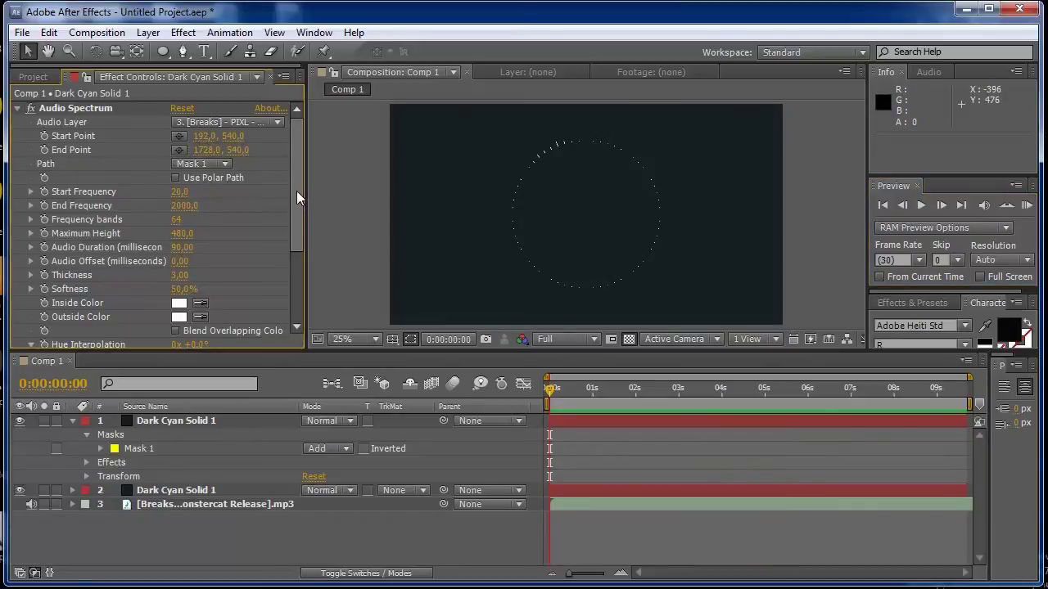
click(548, 390)
click(160, 421)
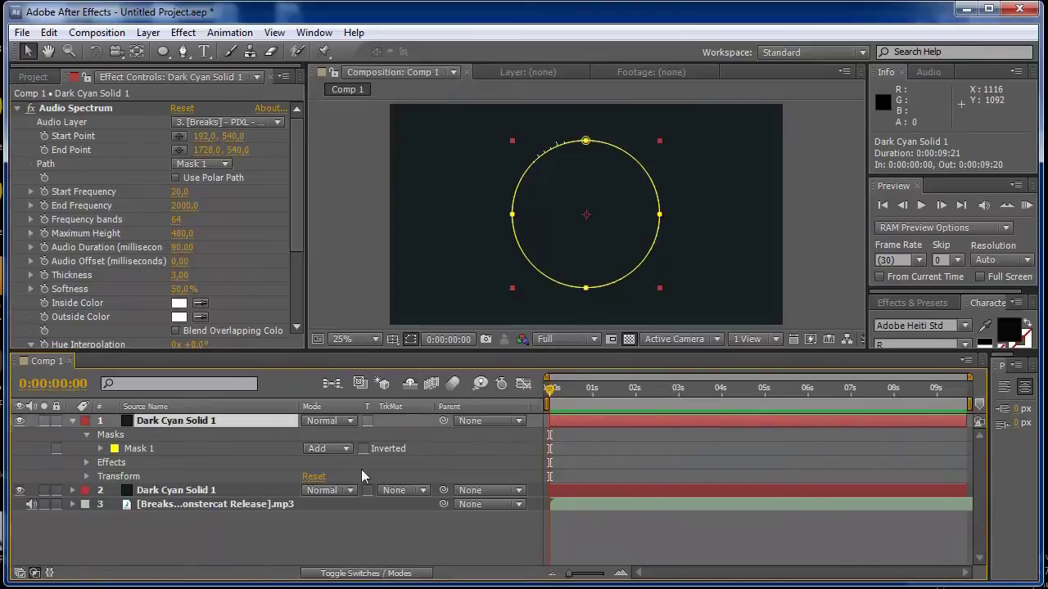
click(88, 478)
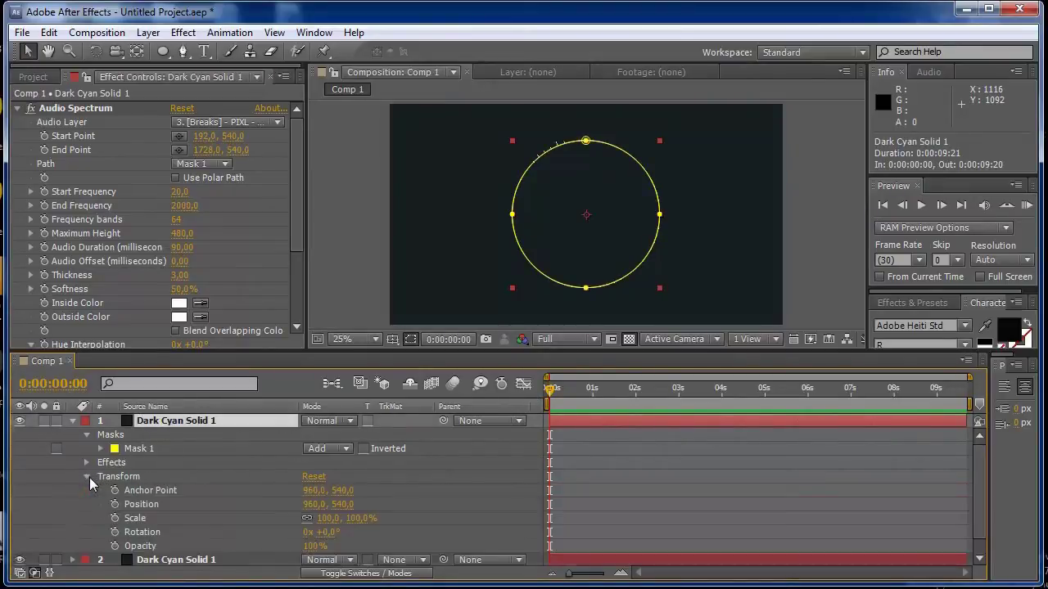
Step: Keyframe the ring's Rotation at 1x (360°) at 0s, with a second keyframe moved to 2s26
click(114, 533)
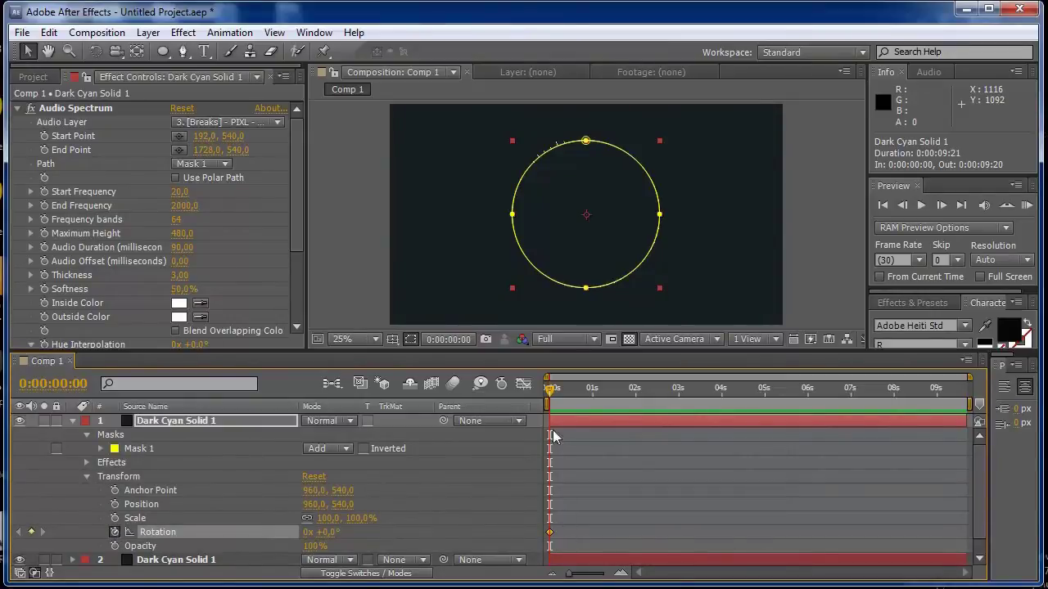
drag(551, 390, 673, 397)
click(549, 532)
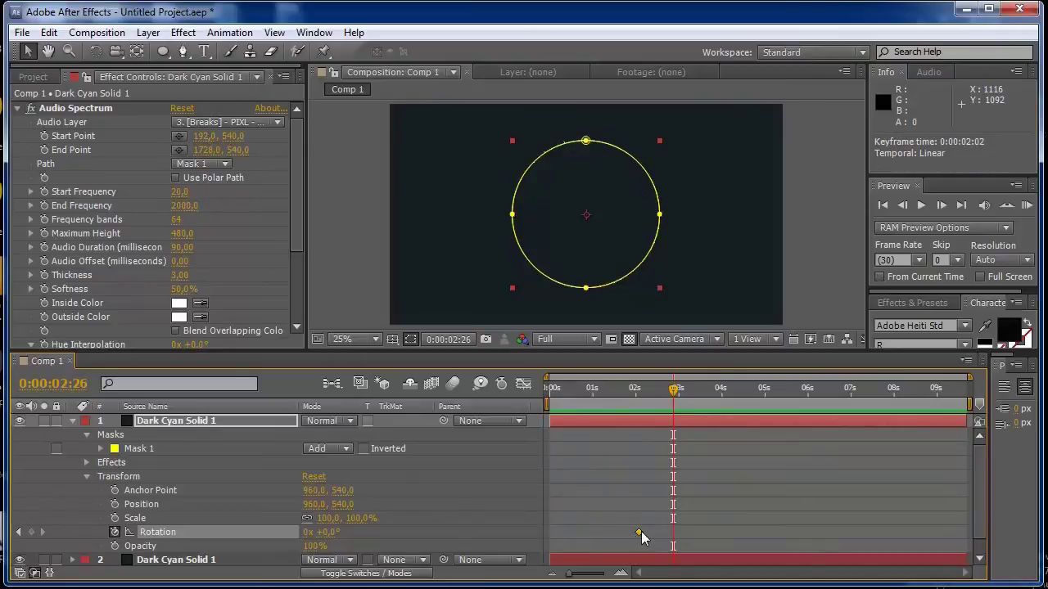
drag(641, 531, 676, 530)
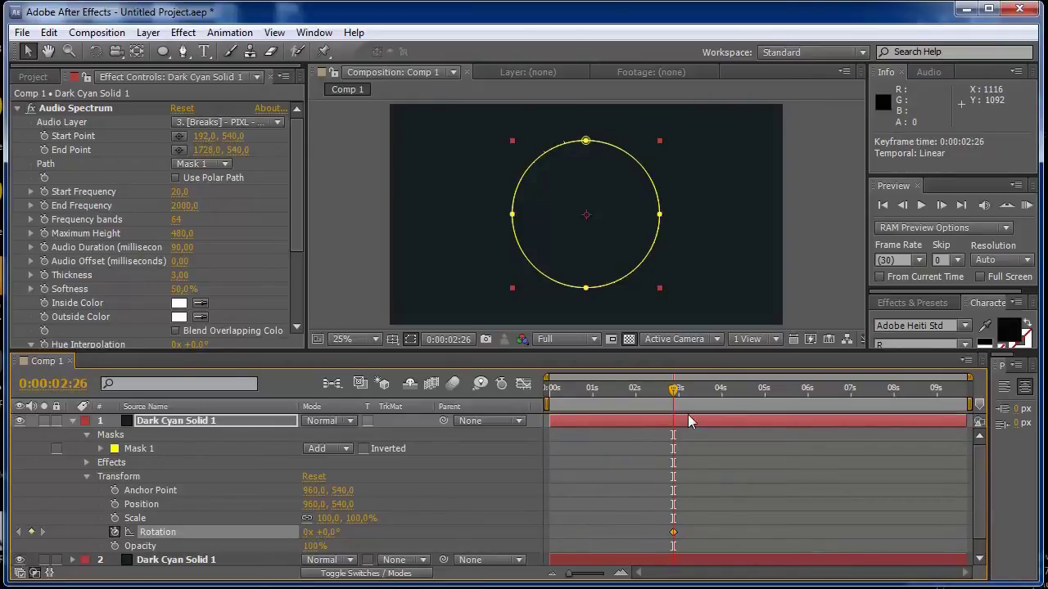
drag(676, 391, 553, 393)
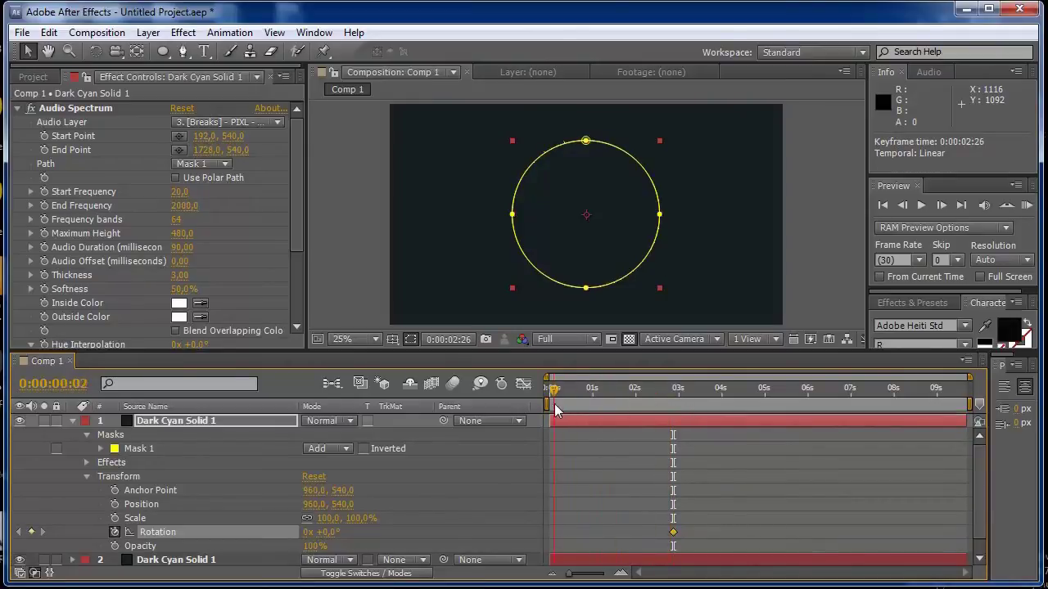
click(326, 533)
text(360)
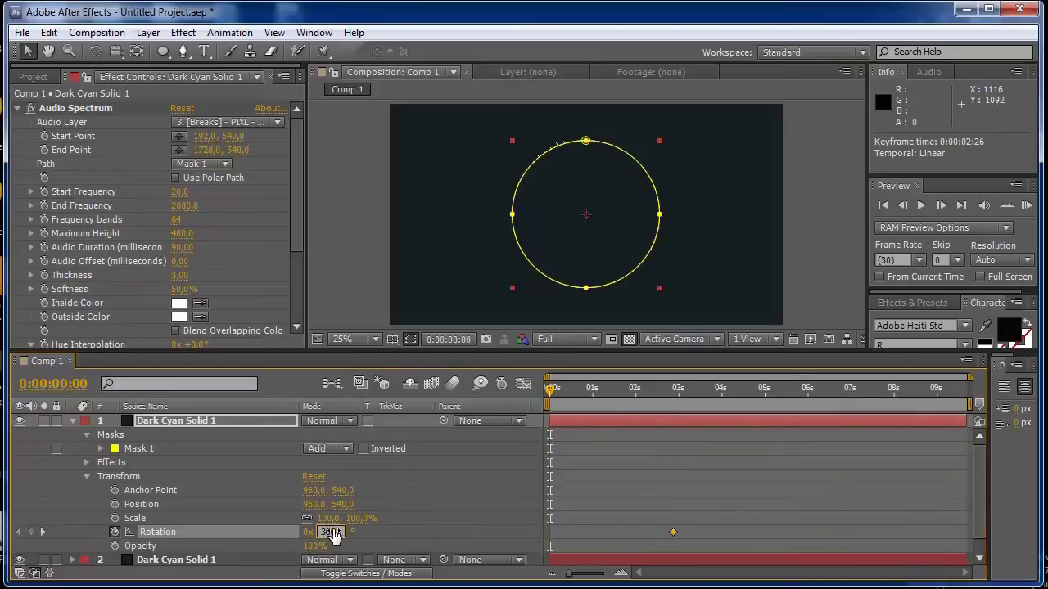
key(Return)
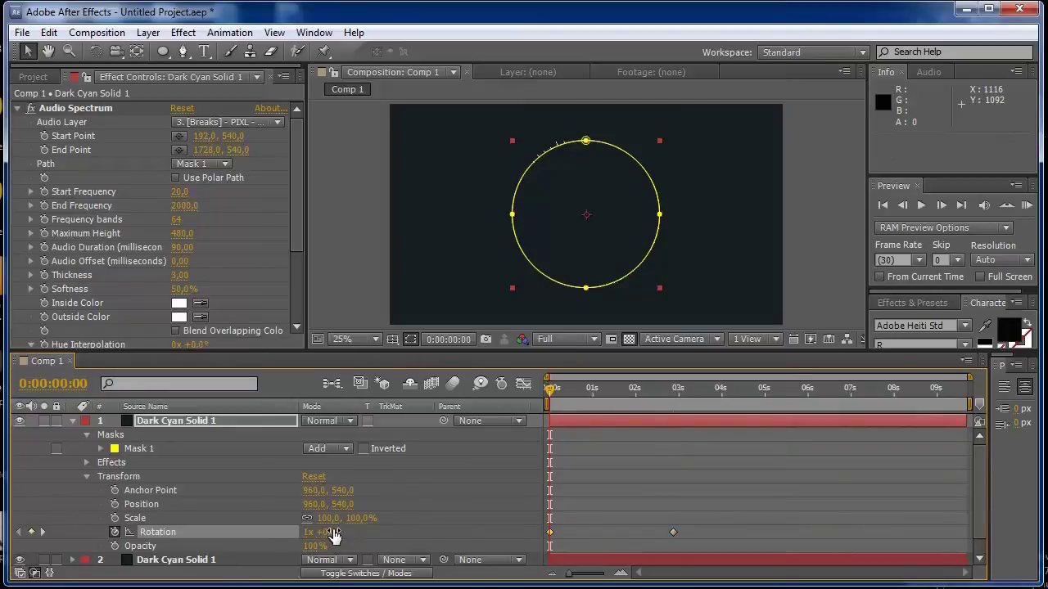
Step: Deselect the layer and RAM-preview the spinning dotted ring with the audio
click(785, 214)
click(1028, 206)
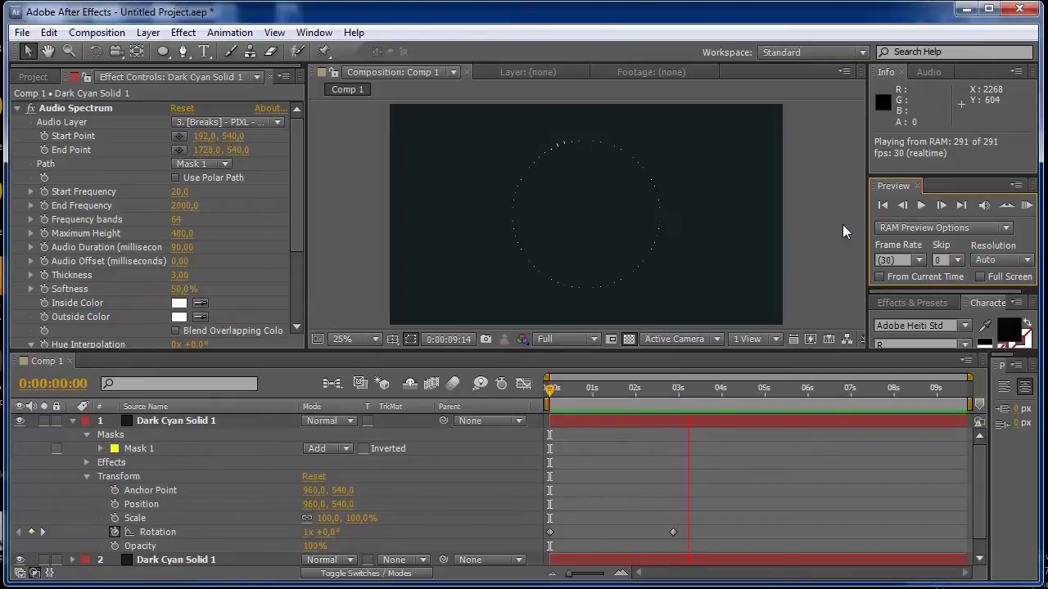
click(717, 359)
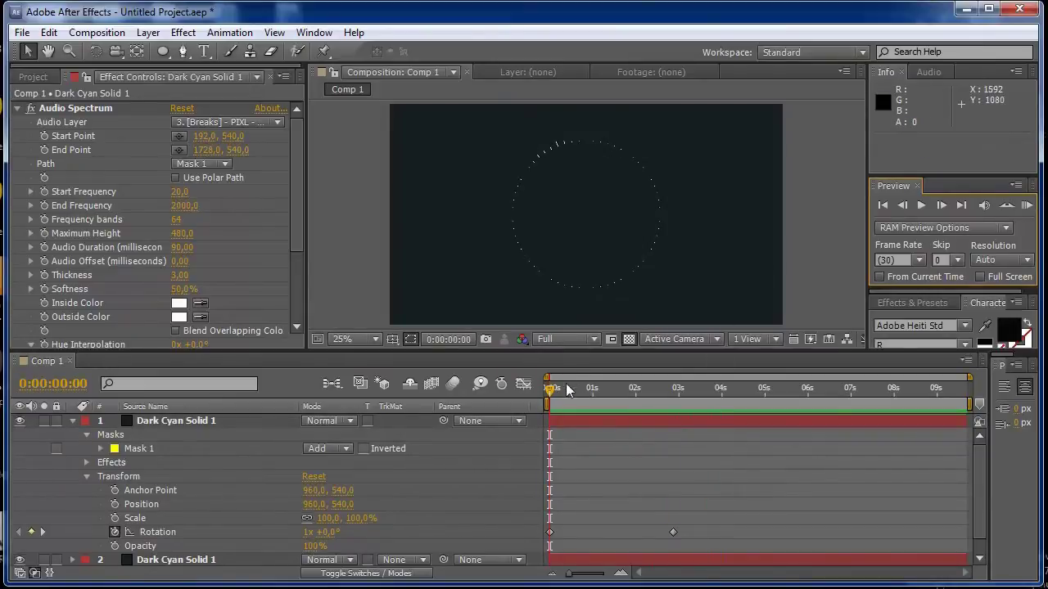
Step: Raise the Audio Spectrum's Frequency bands to 152
drag(597, 390, 566, 390)
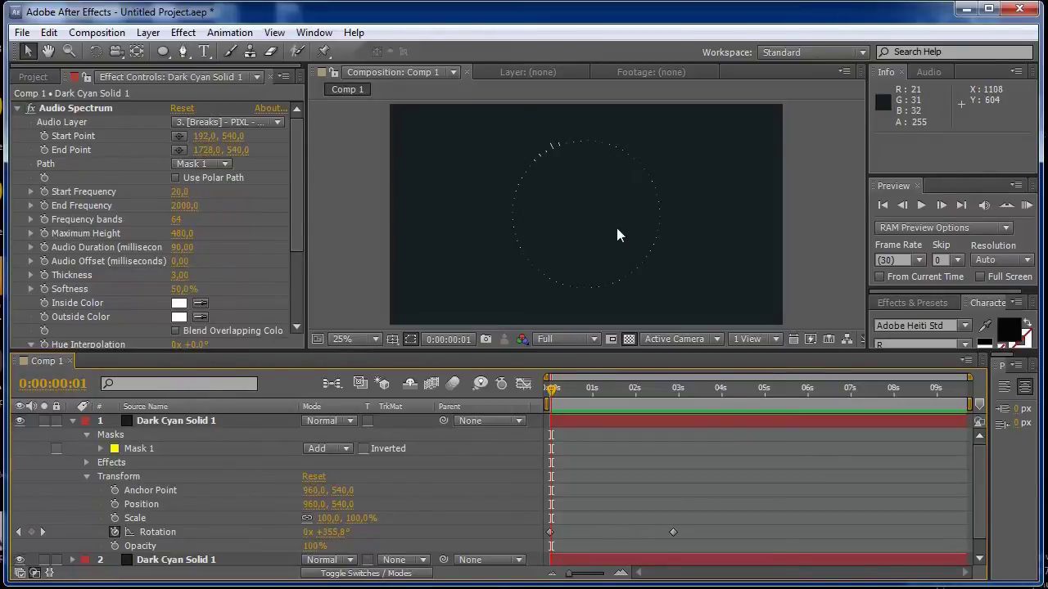
scroll(297, 215, down, 1)
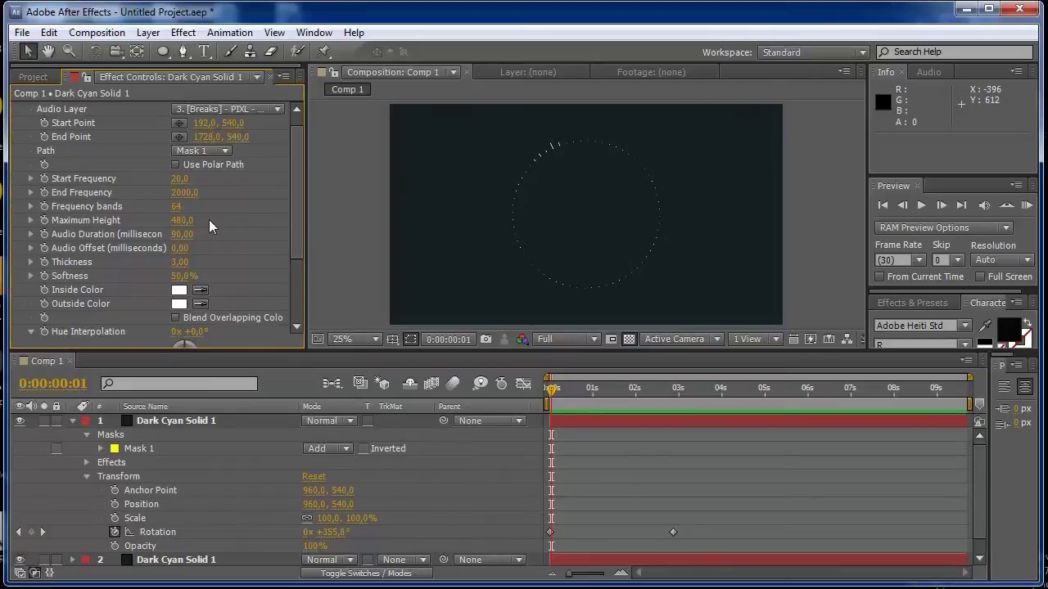
drag(181, 215, 206, 211)
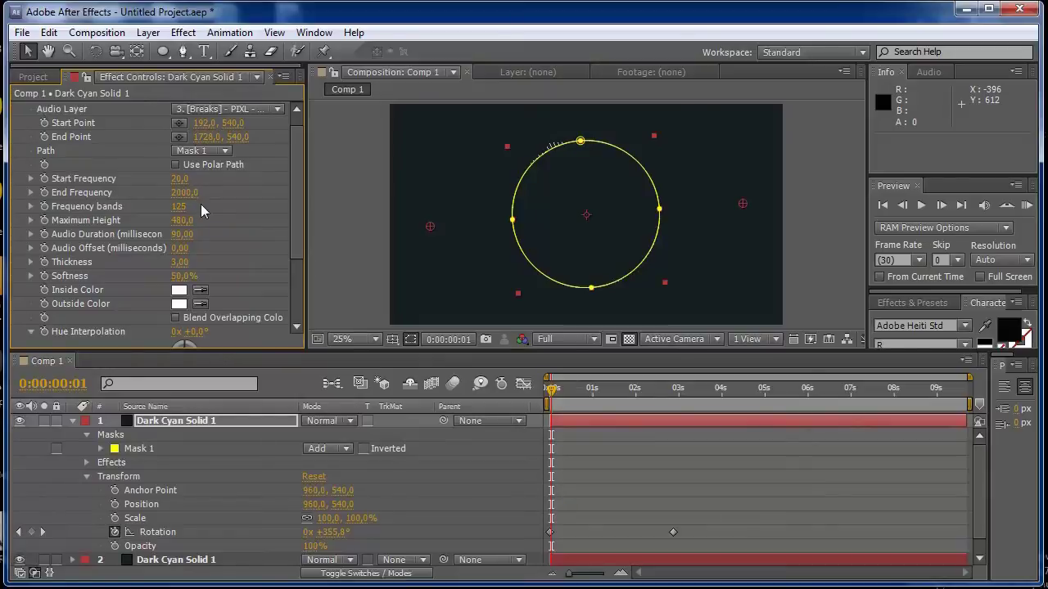
drag(197, 203, 197, 206)
click(369, 196)
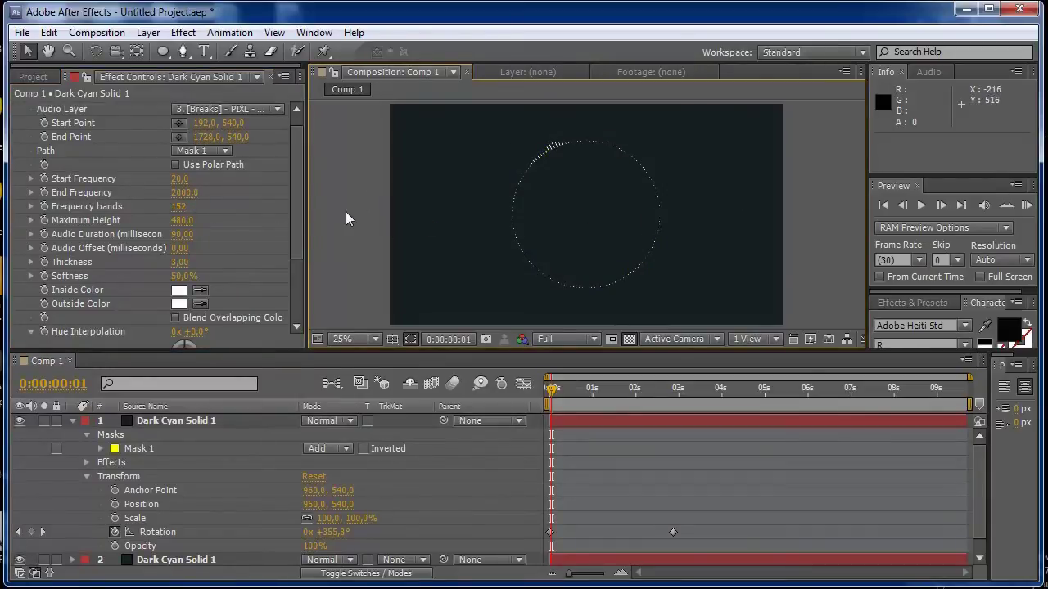
Step: Lower the Start Frequency on Dark Cyan Solid 1 and preview the spectrum against the audio
click(187, 179)
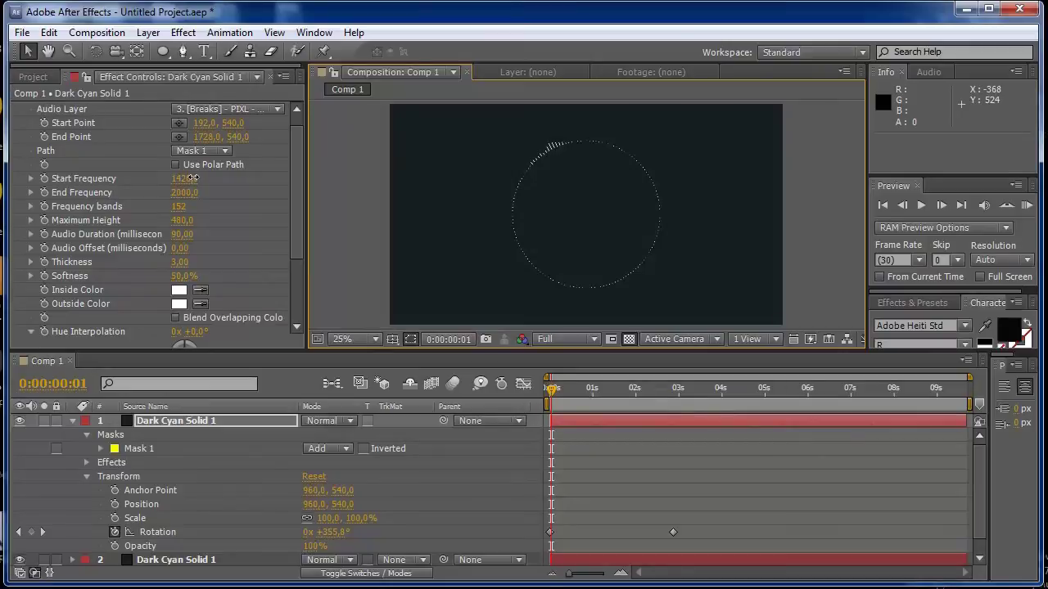
drag(195, 178, 188, 188)
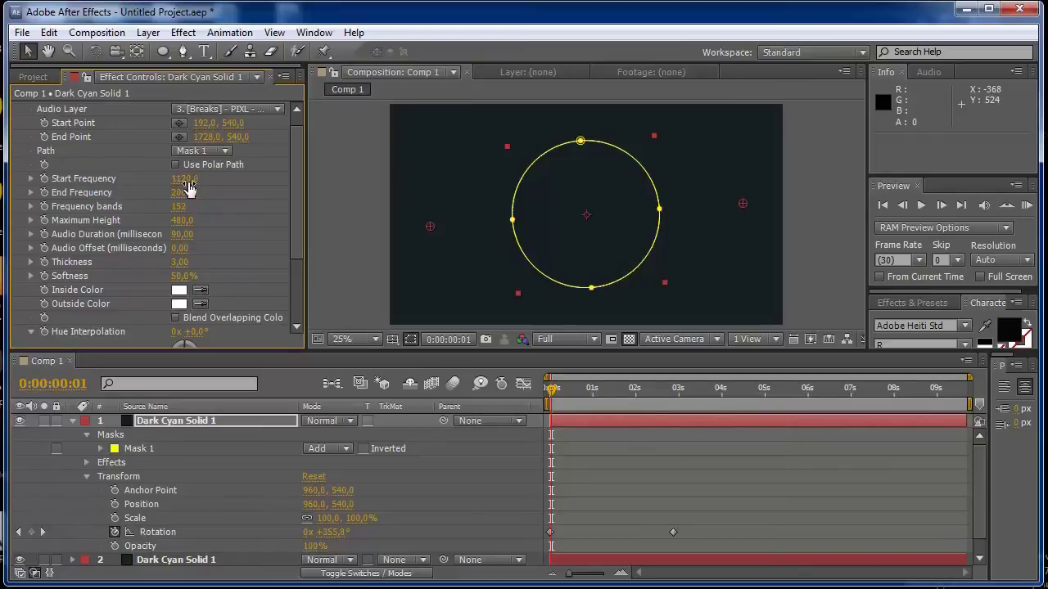
click(331, 199)
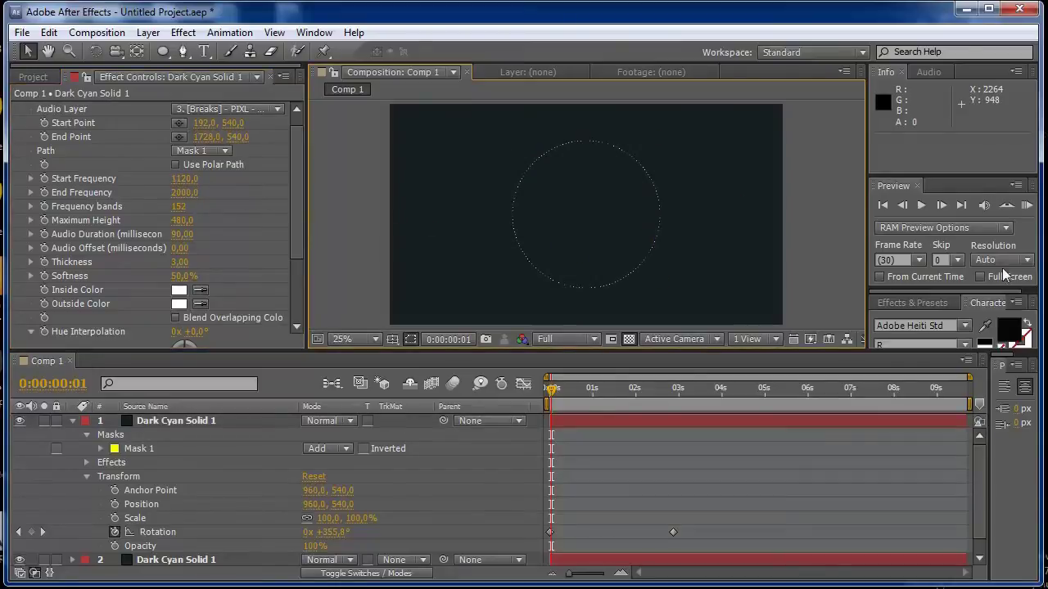
click(1028, 206)
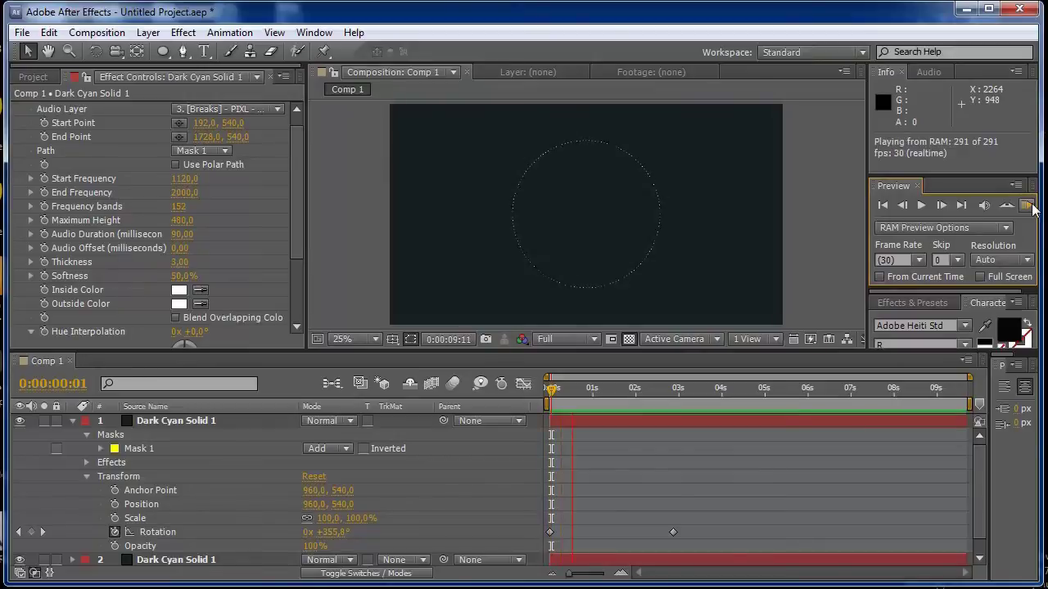
click(1030, 206)
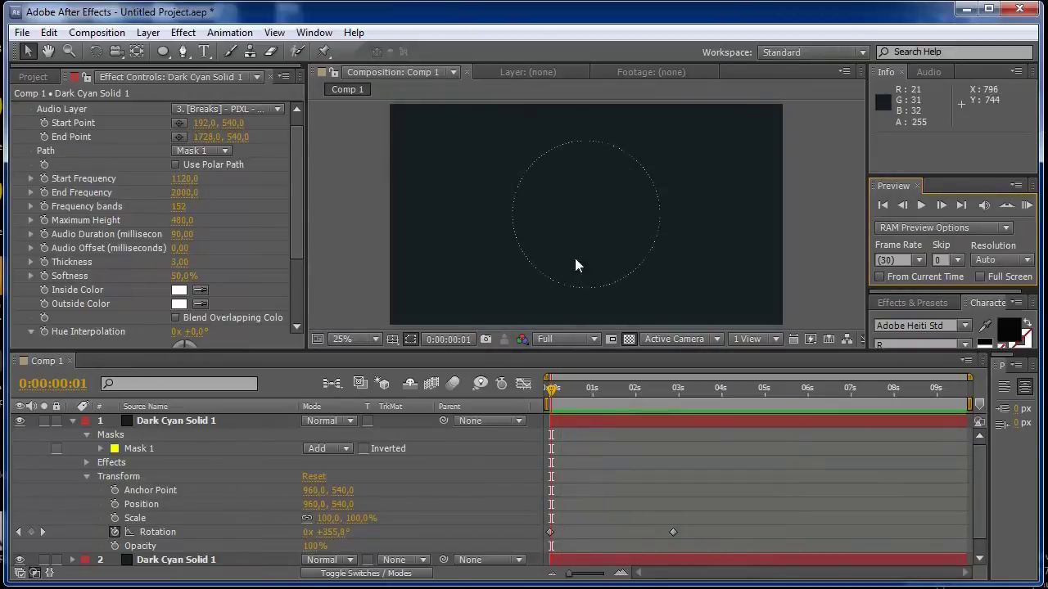
Step: Try Start Frequency 401, preview again, then raise End Frequency to 6900
drag(176, 188, 261, 196)
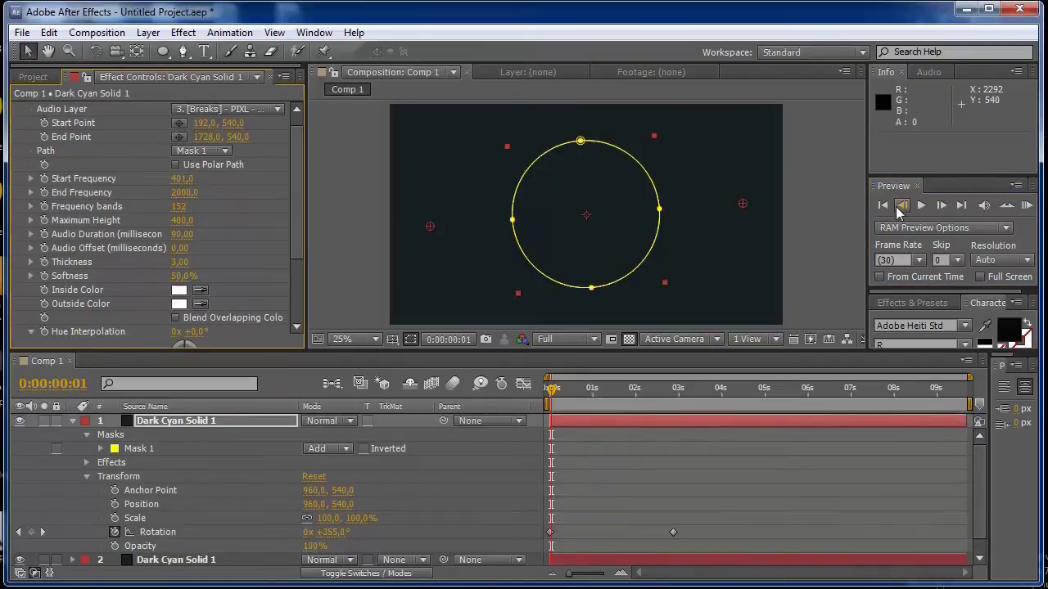
click(1028, 206)
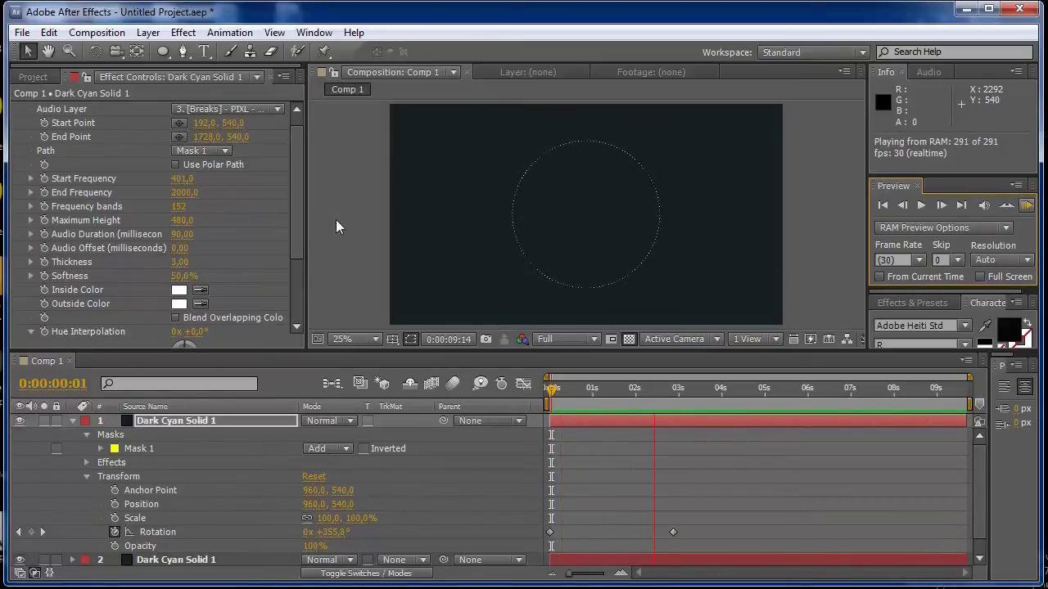
click(277, 222)
mouse_move(184, 195)
mouse_down()
mouse_move(227, 194)
mouse_move(191, 178)
mouse_up()
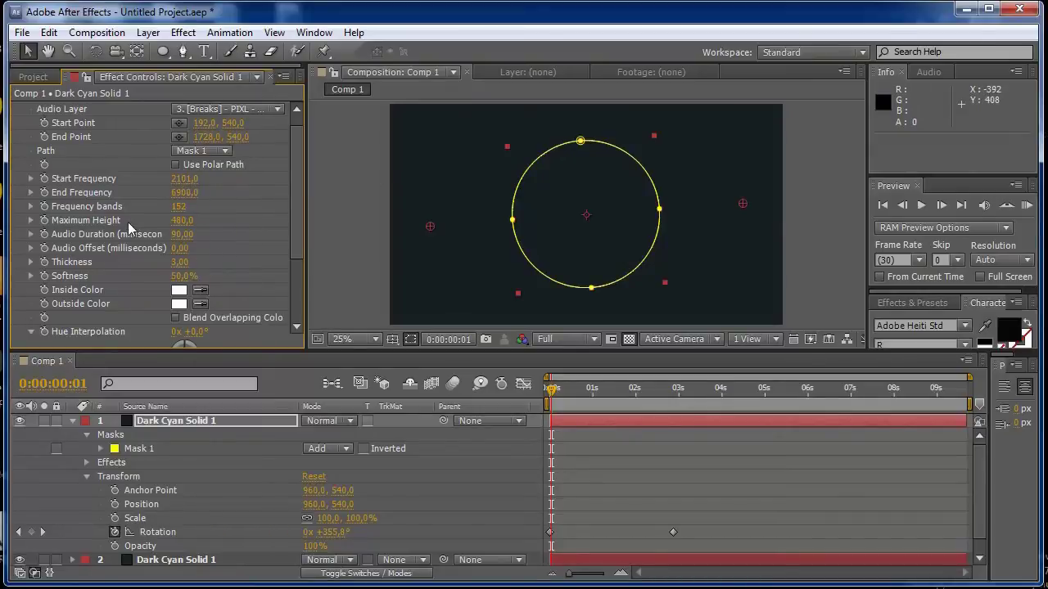
Step: Raise Maximum Height to 1960, shift the MP3 layer about two seconds earlier, and preview
drag(182, 220, 252, 219)
scroll(983, 520, down, 1)
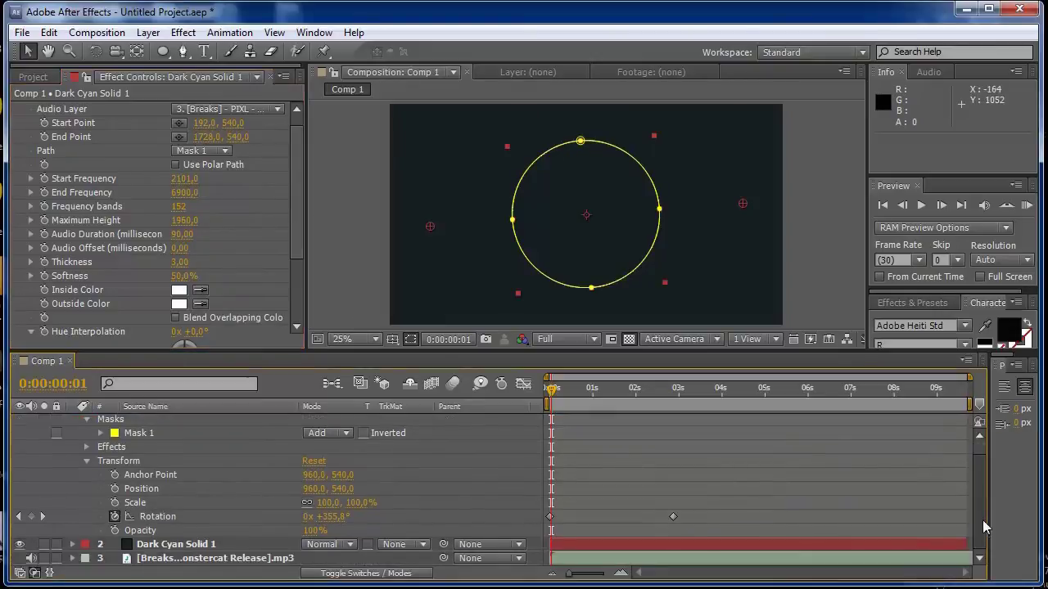
click(832, 559)
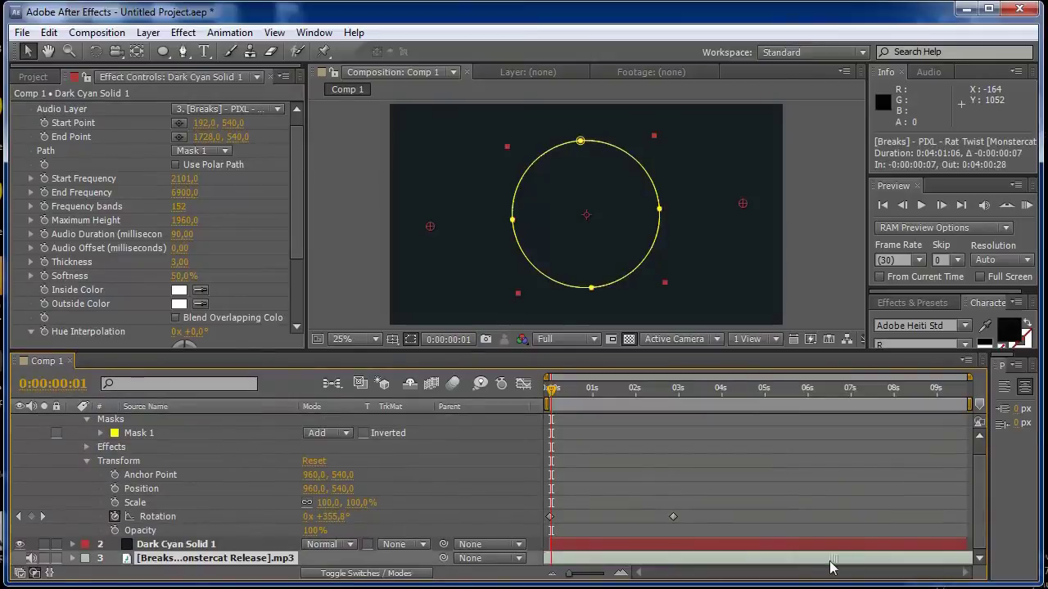
drag(582, 563, 499, 568)
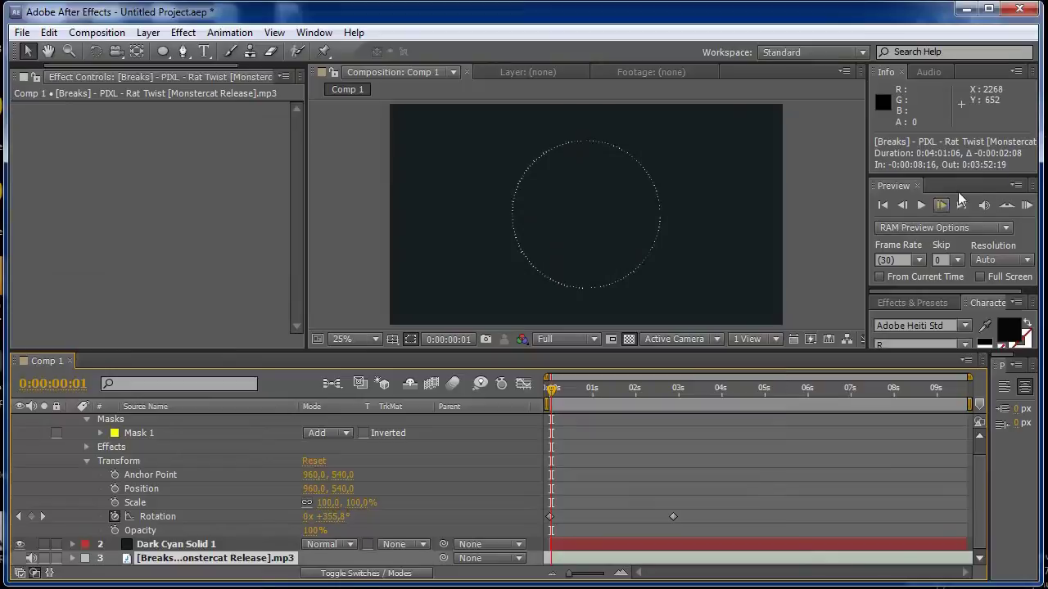
click(1026, 206)
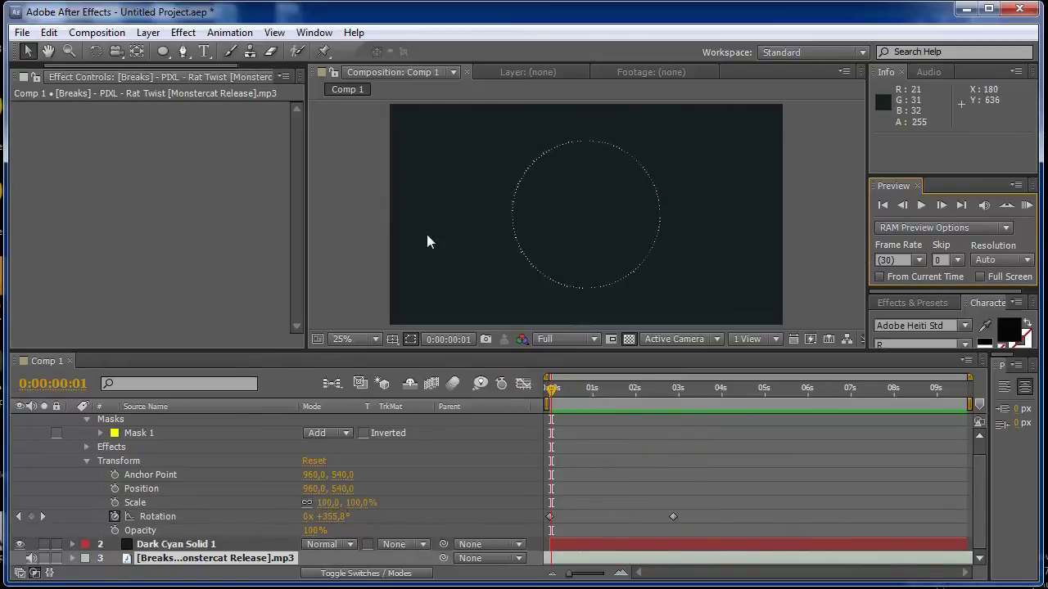
click(192, 460)
scroll(194, 459, up, 1)
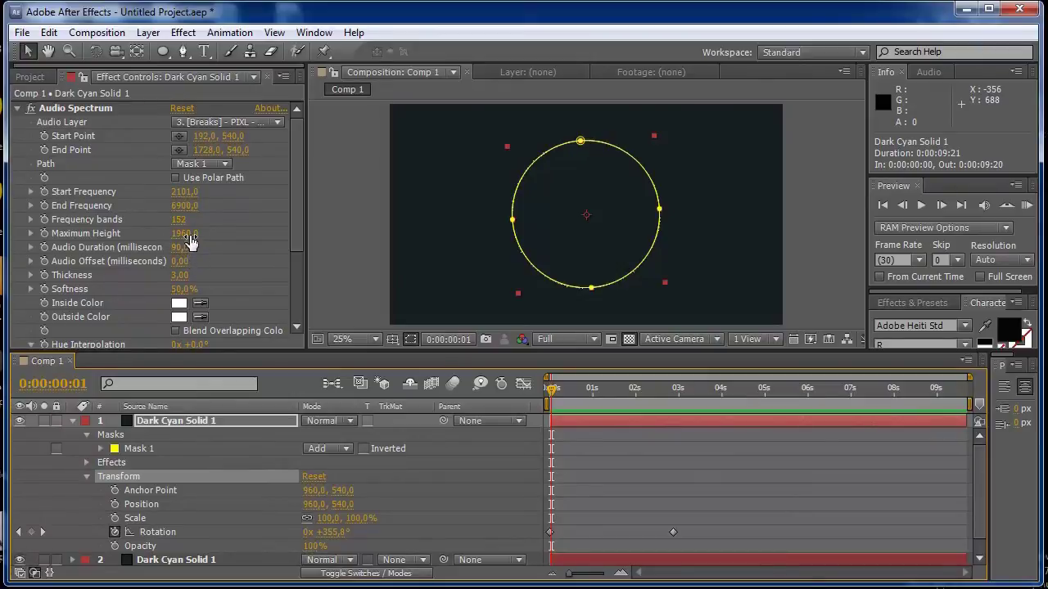
Step: Set Maximum Height to 6030 and the frequency range to 901–3500 Hz, then preview with audio
drag(189, 238, 405, 233)
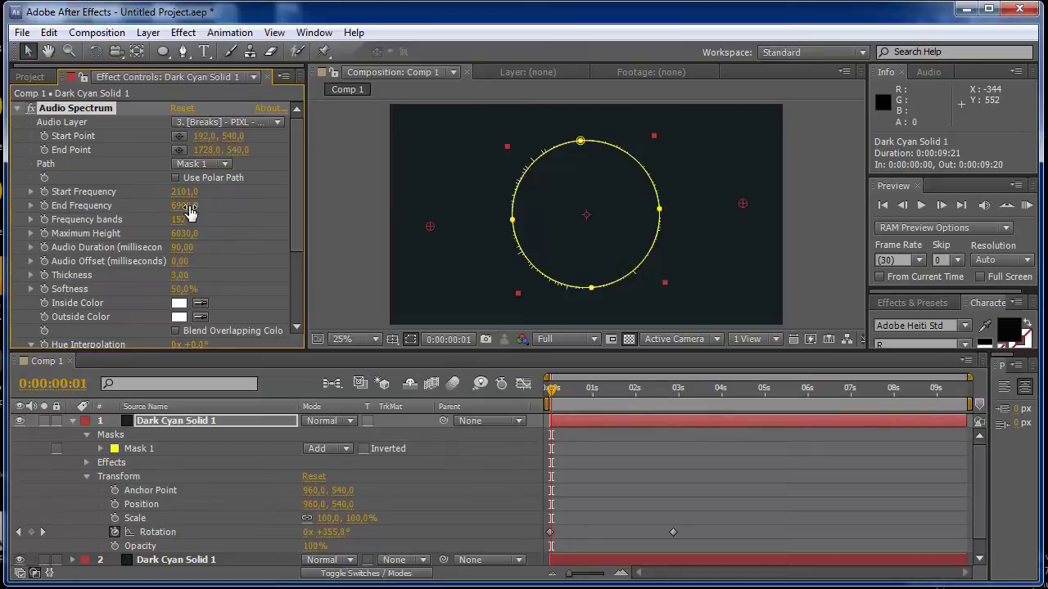
drag(188, 212, 180, 211)
drag(176, 206, 179, 198)
click(853, 210)
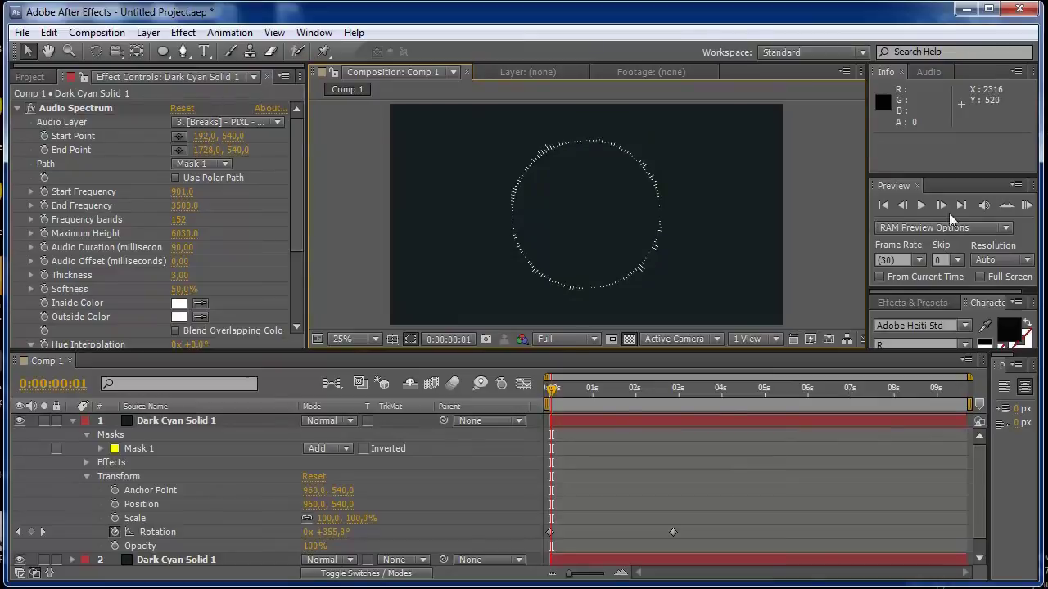
click(1026, 206)
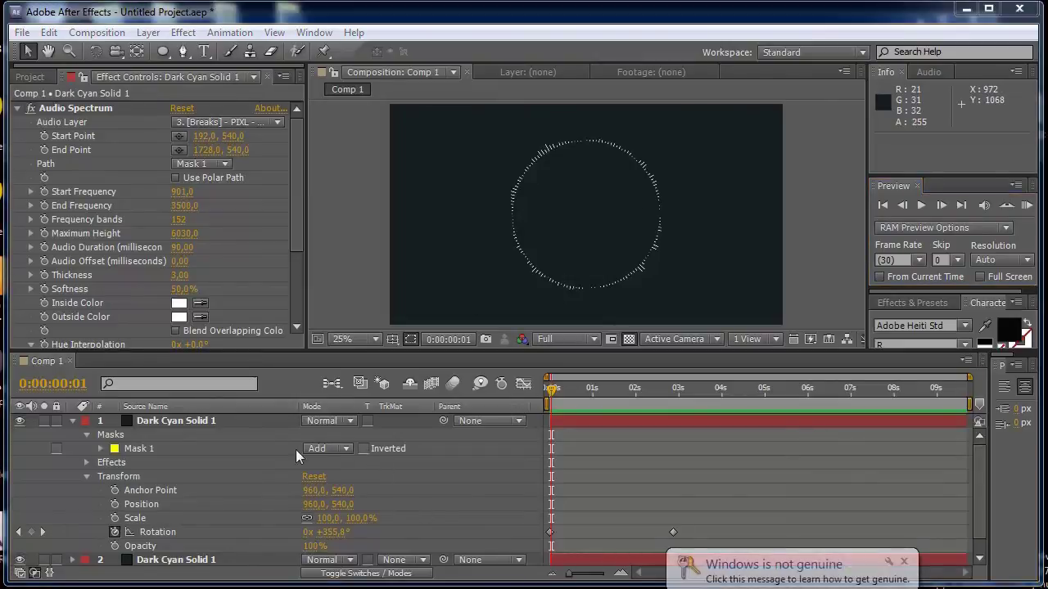
Step: Check Inverted on Mask 1 so the bars radiate outward, and RAM-preview it with the music
click(149, 447)
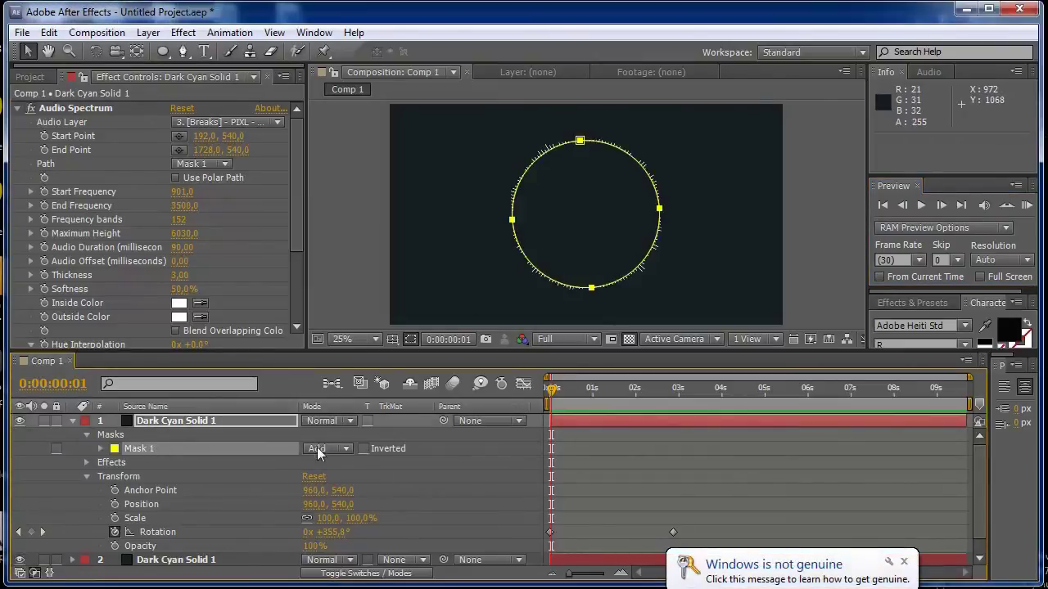
click(364, 448)
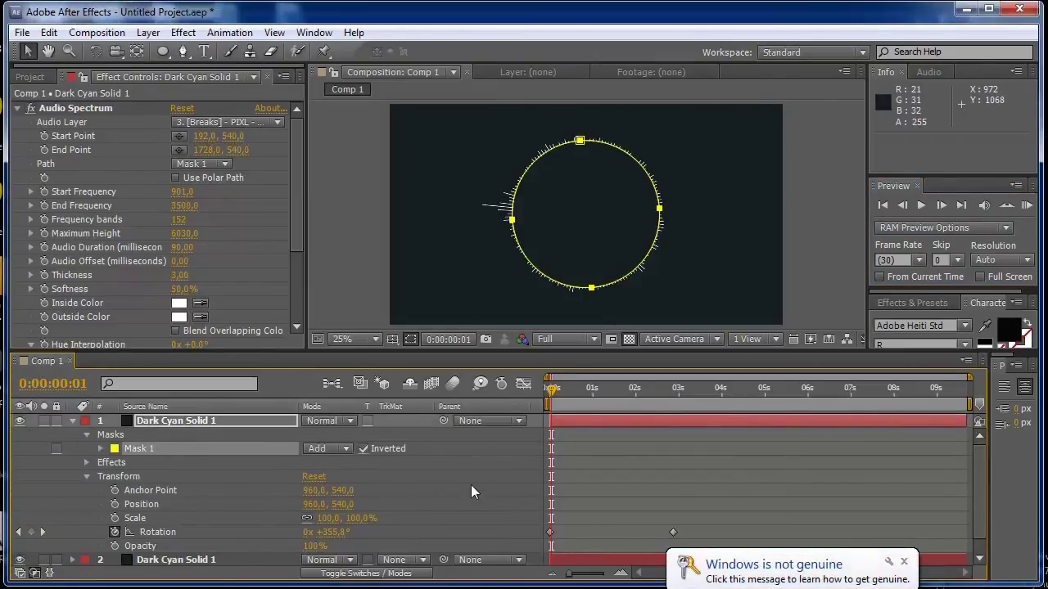
click(1026, 206)
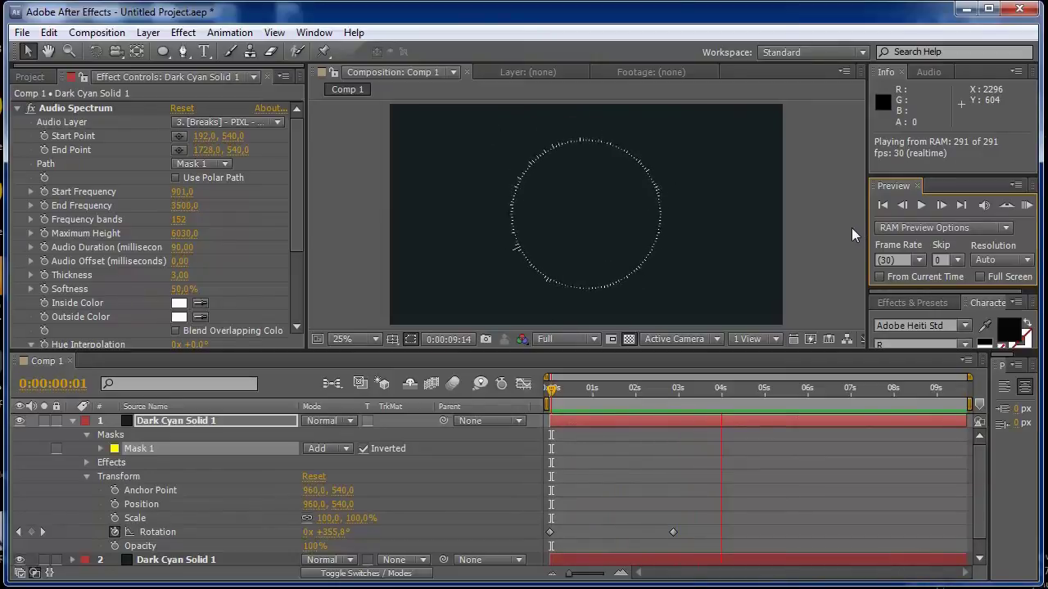
key(space)
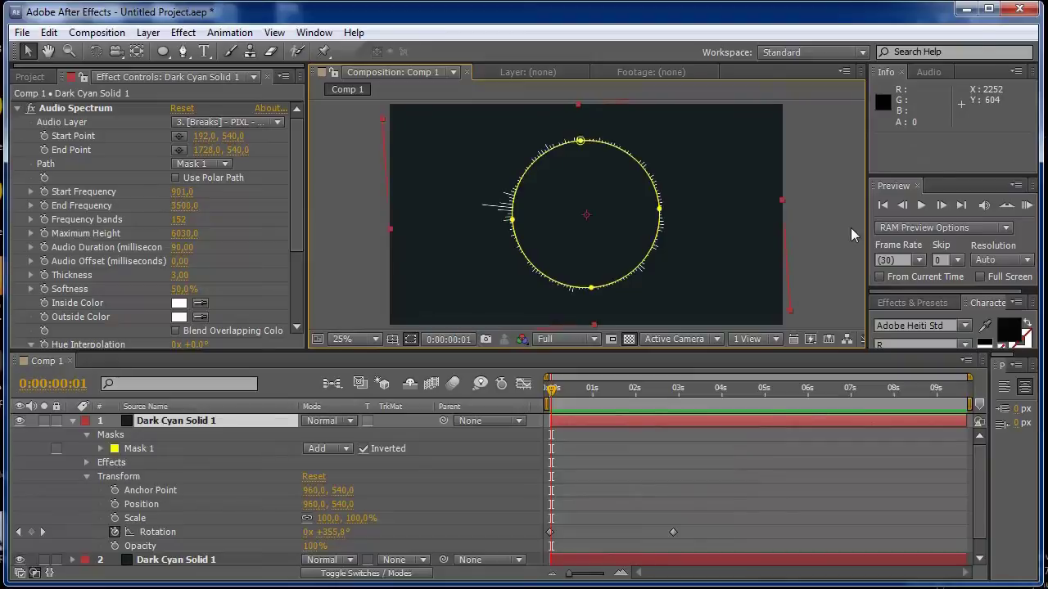
click(842, 228)
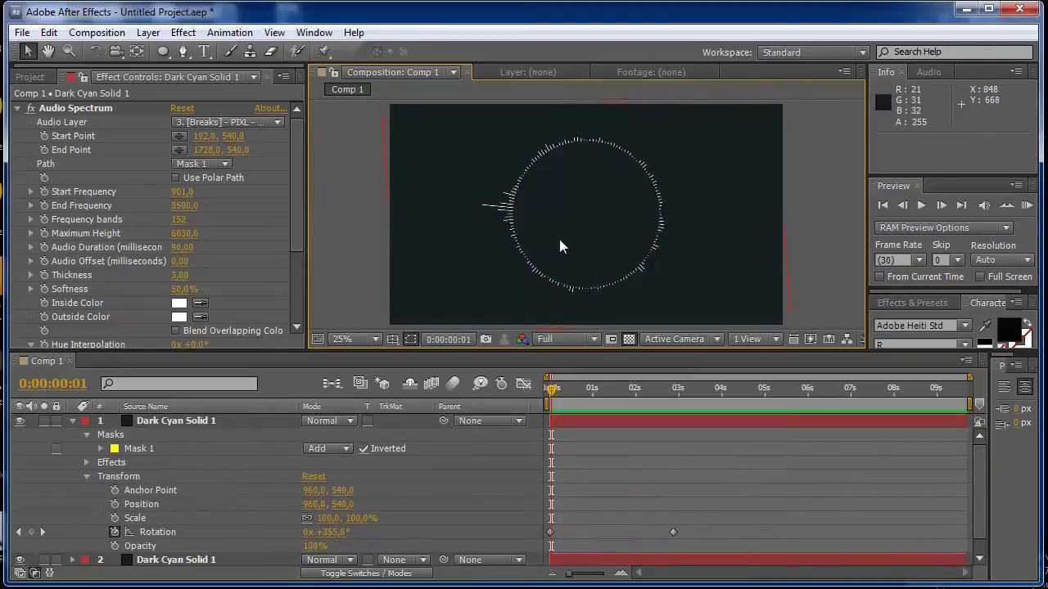
scroll(288, 238, down, 5)
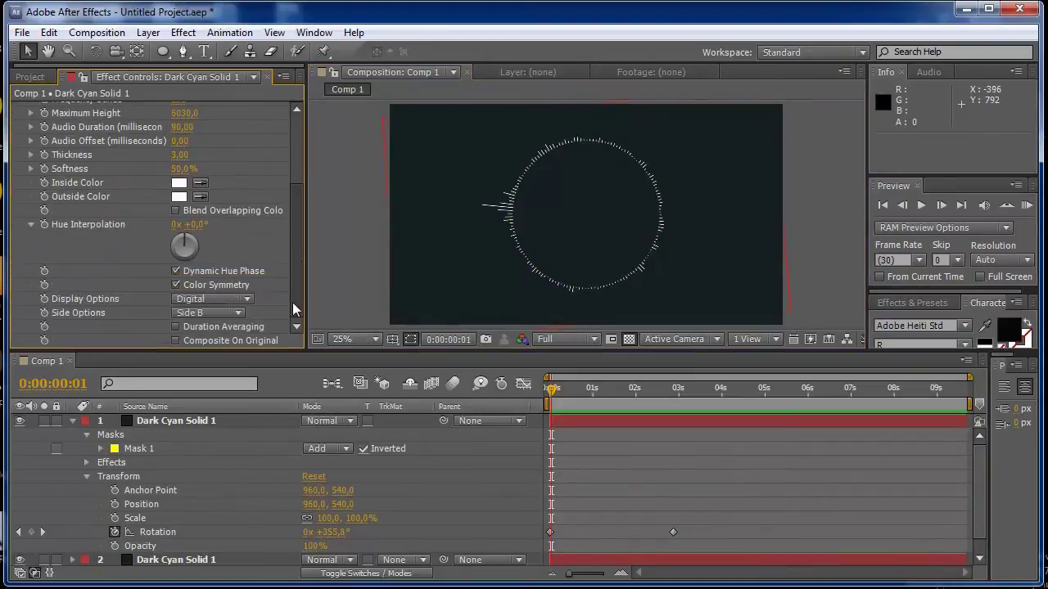
drag(296, 290, 296, 202)
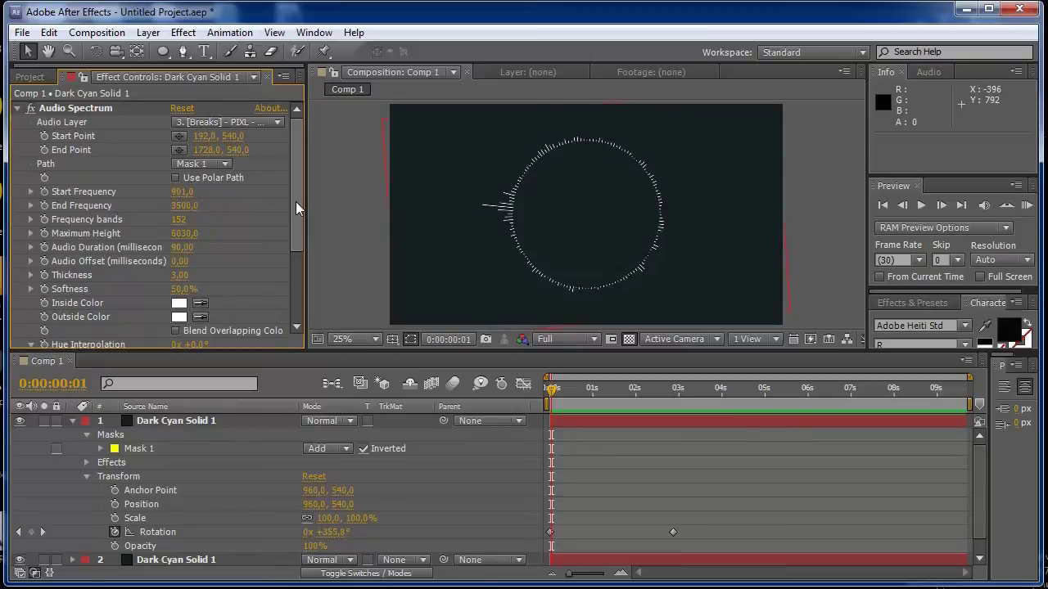
mouse_move(295, 200)
mouse_down()
mouse_move(296, 261)
mouse_move(296, 185)
mouse_up()
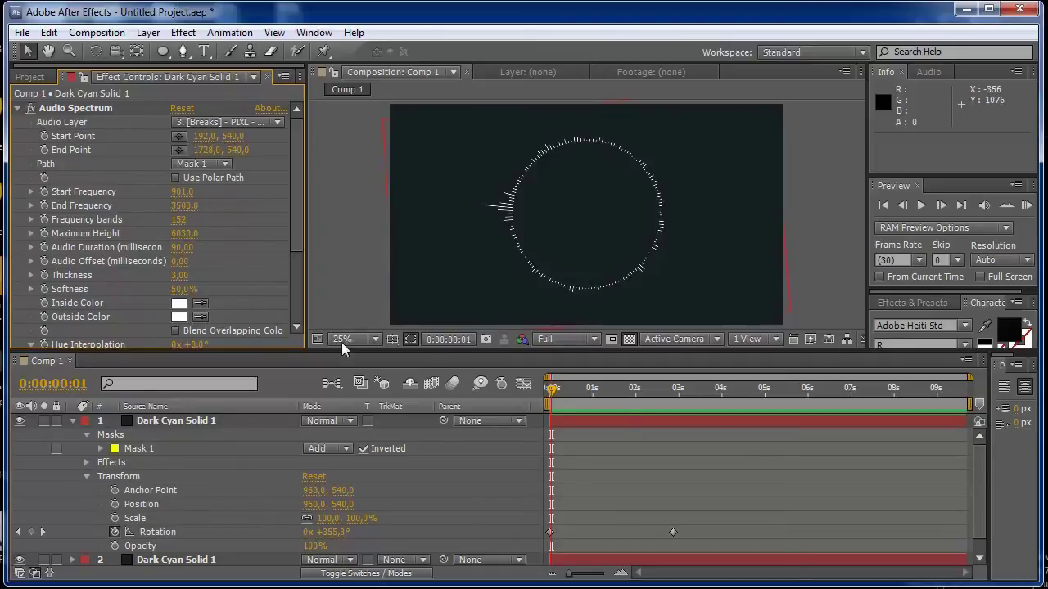
Step: Duplicate the top Dark Cyan Solid 1 layer with Ctrl+D
drag(295, 209, 295, 286)
click(119, 424)
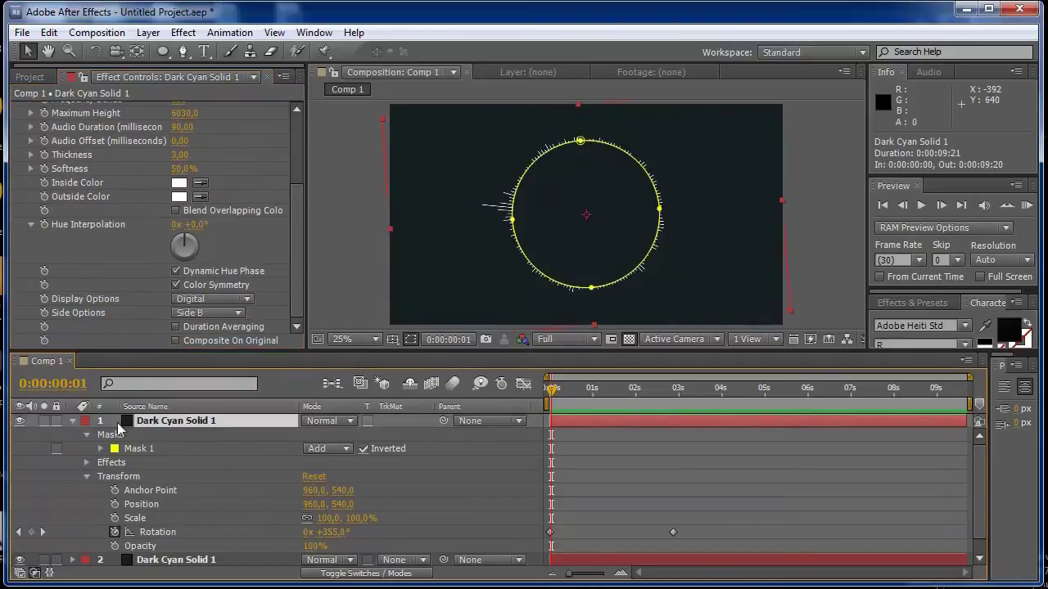
click(73, 421)
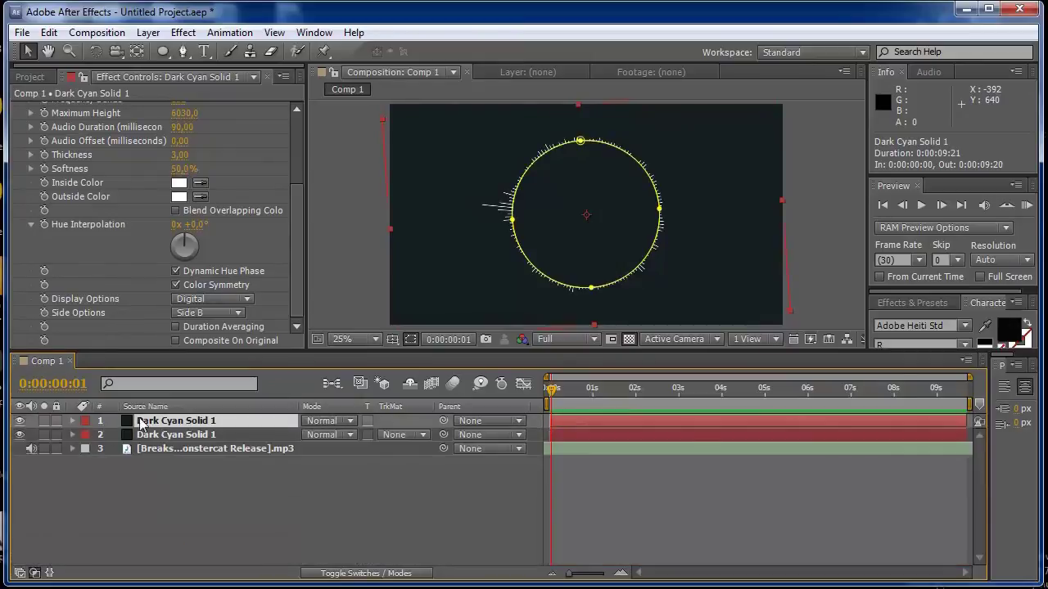
key(ctrl+d)
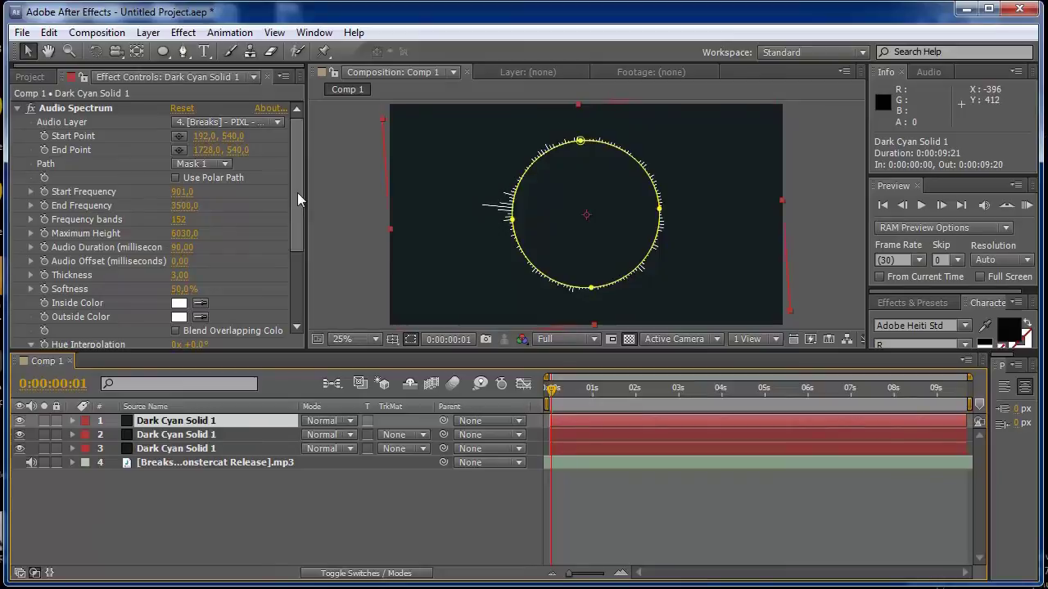
Step: Set the Audio Spectrum Display Options to Analog dots
drag(297, 193, 295, 271)
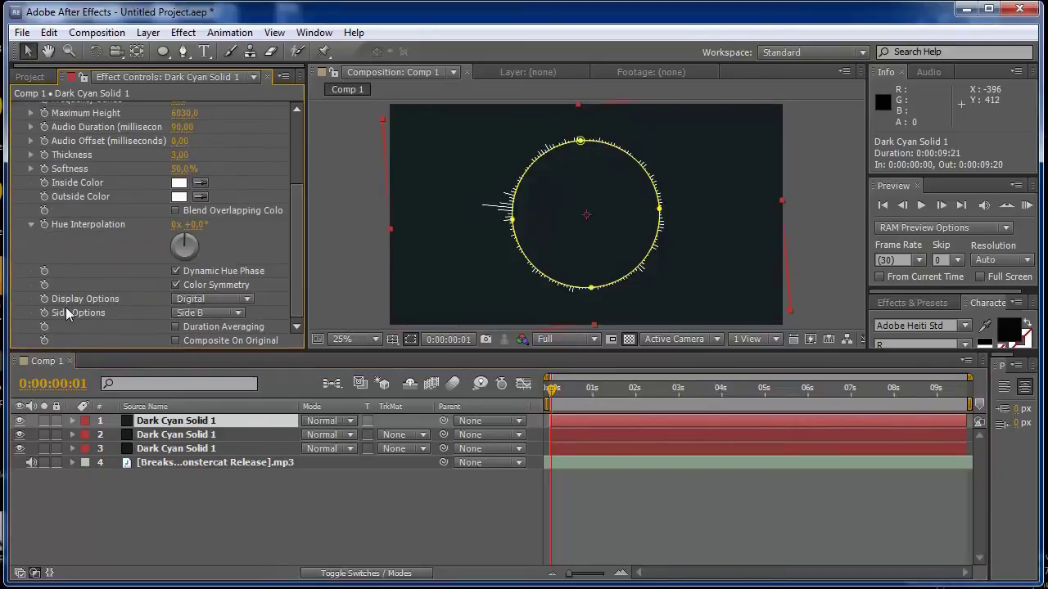
click(247, 300)
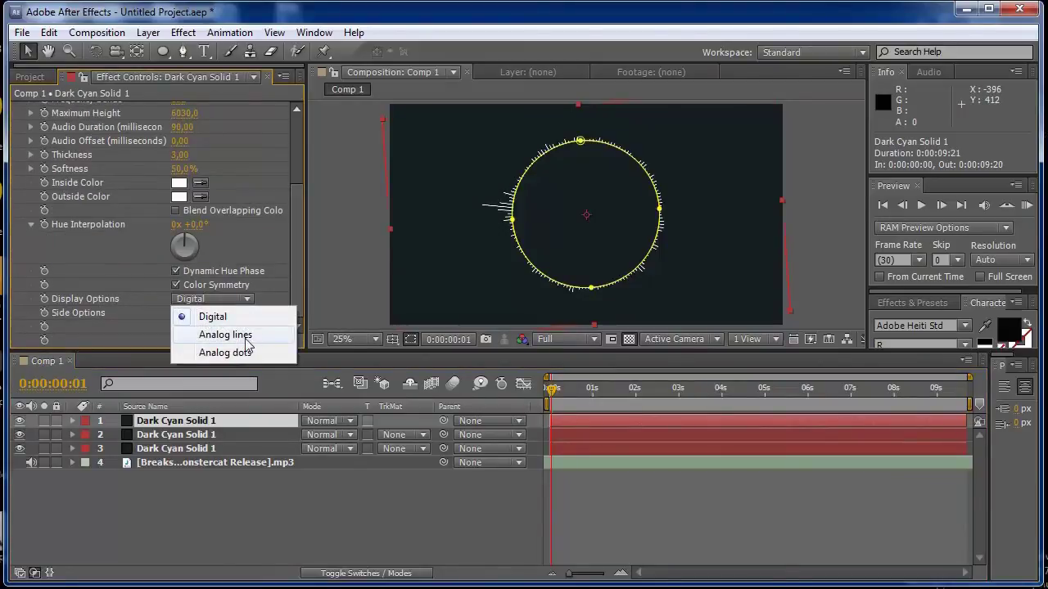
click(239, 352)
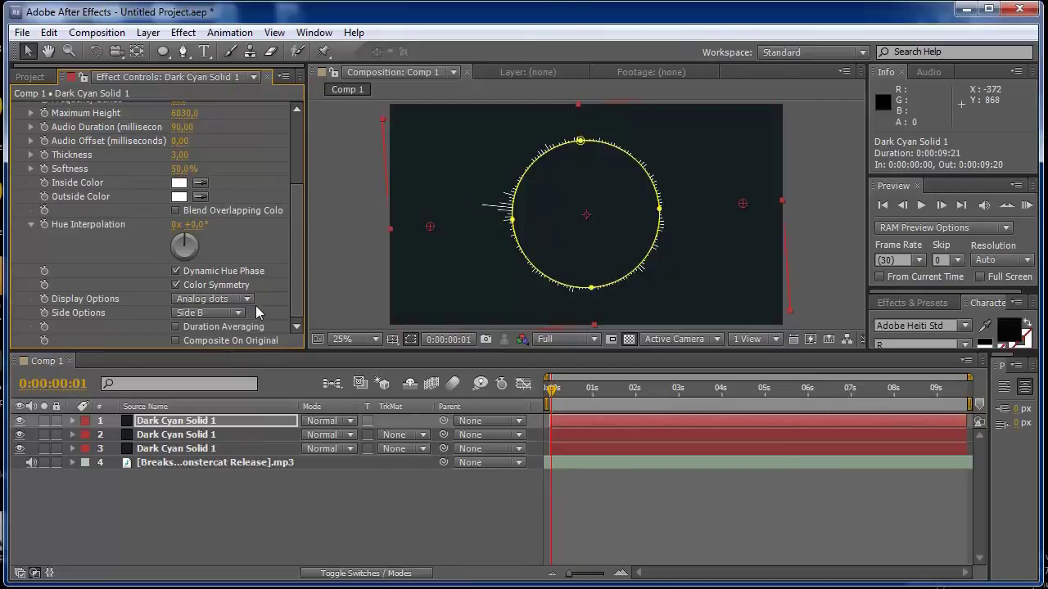
Step: Scale the top Dark Cyan Solid 1 layer to 105%
click(191, 421)
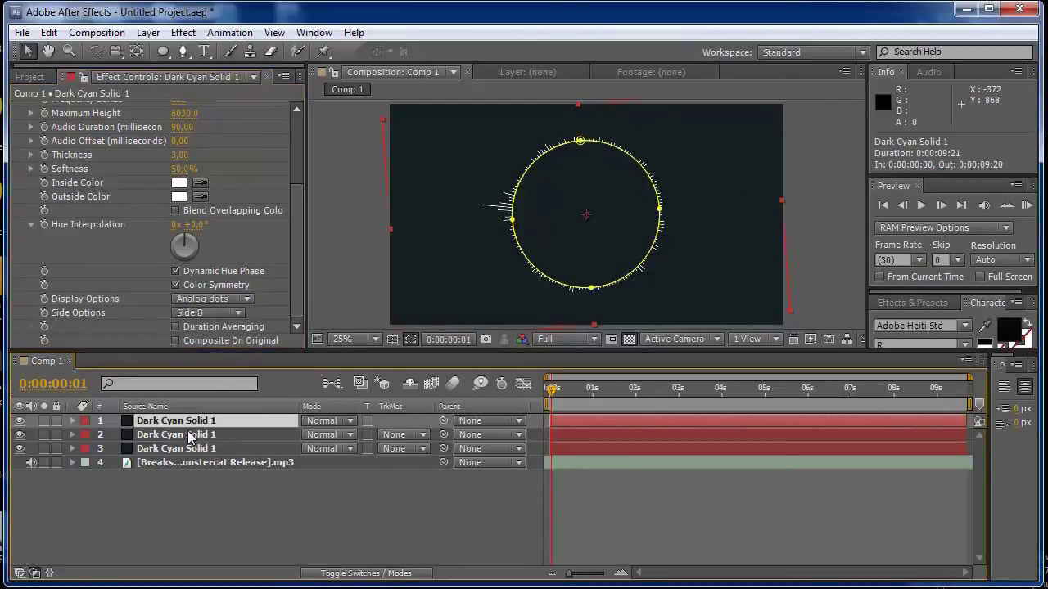
click(72, 421)
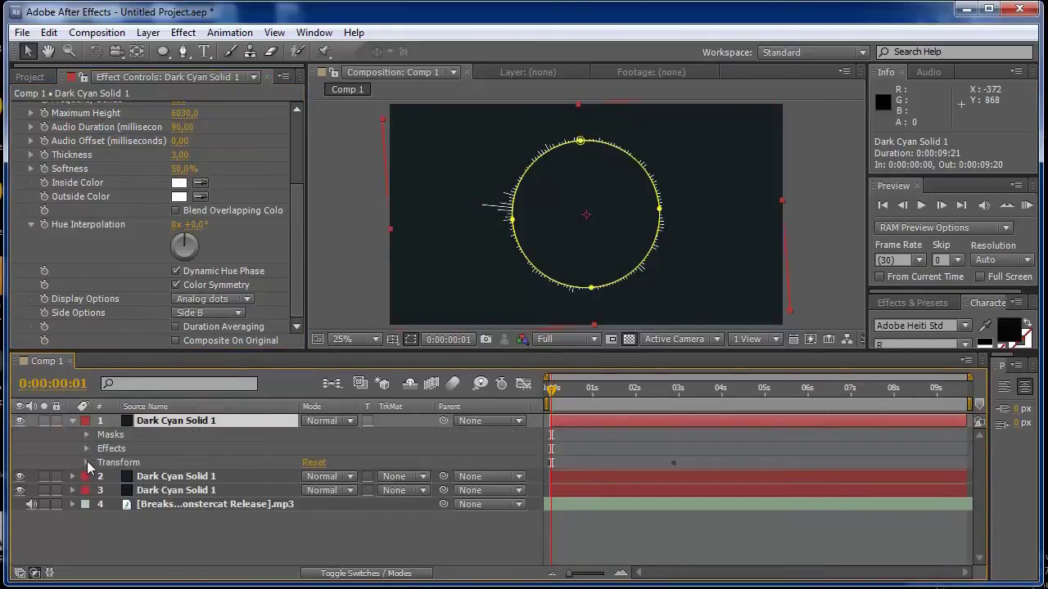
click(86, 462)
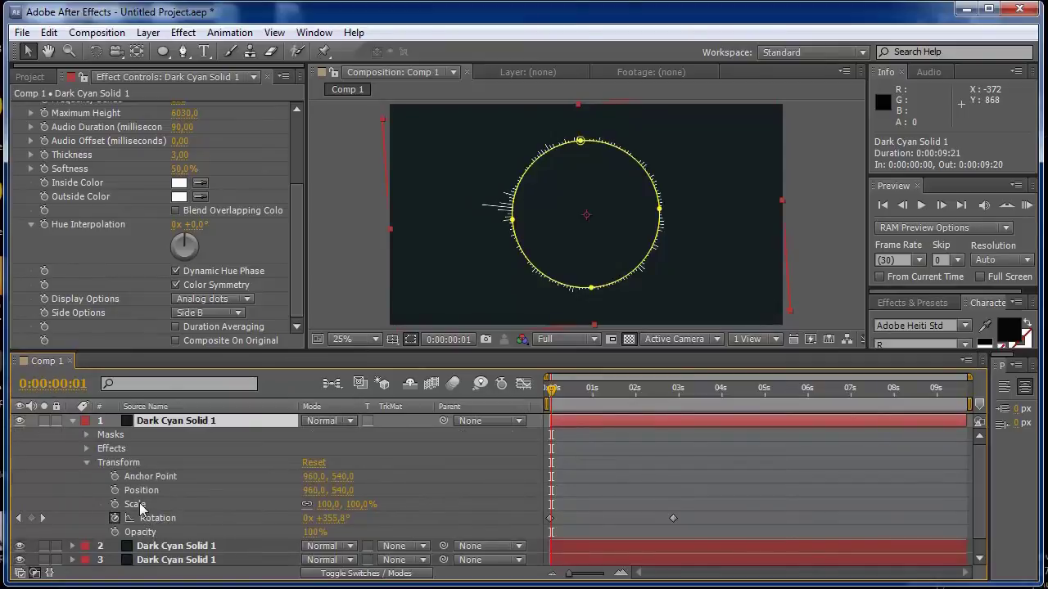
click(139, 506)
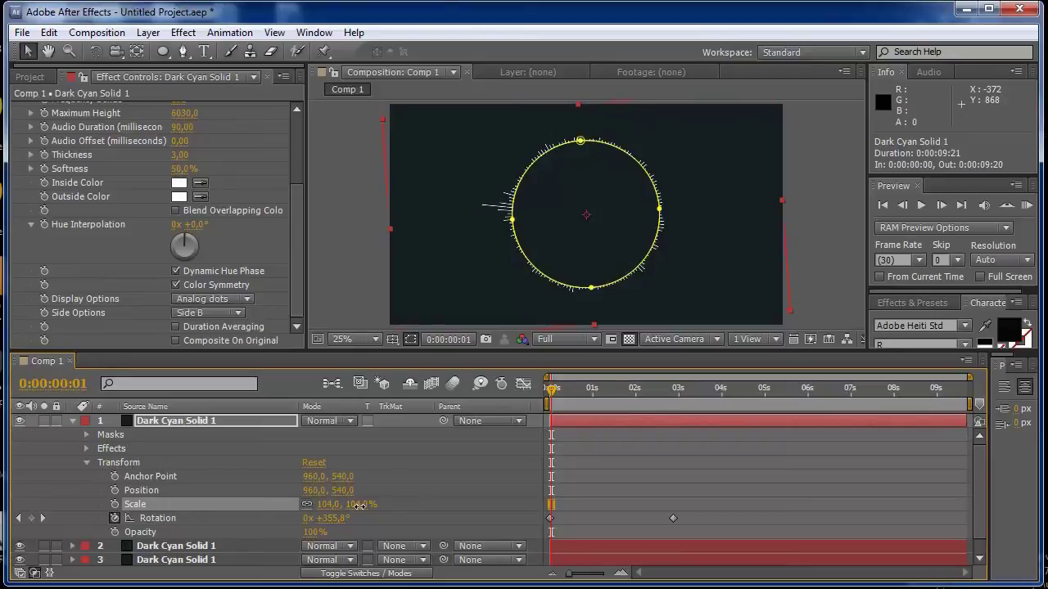
drag(361, 505, 363, 515)
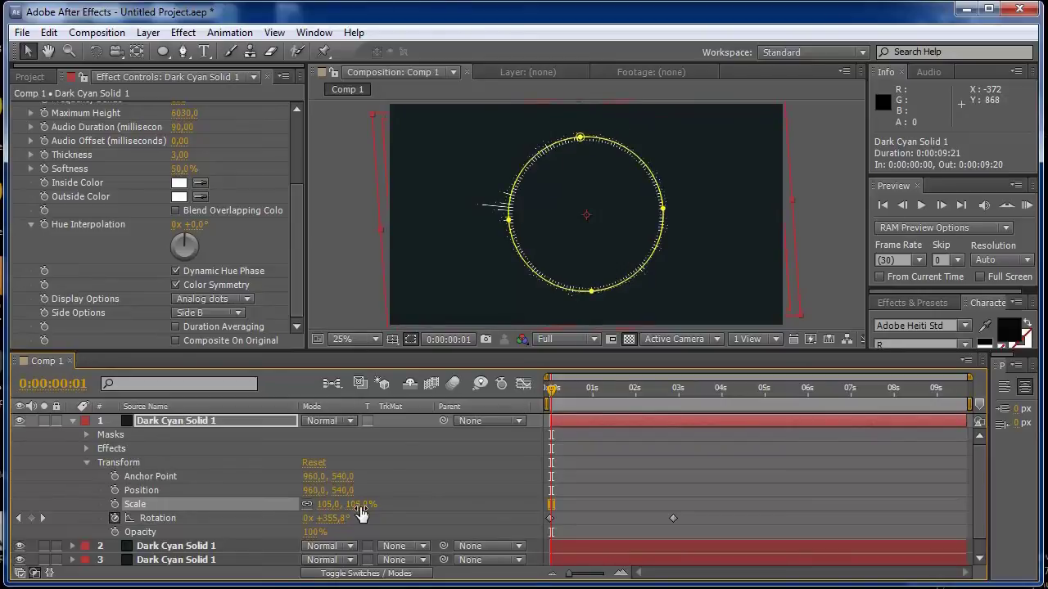
Step: Set the Audio Spectrum Inside Color to blue #008FD1
click(299, 298)
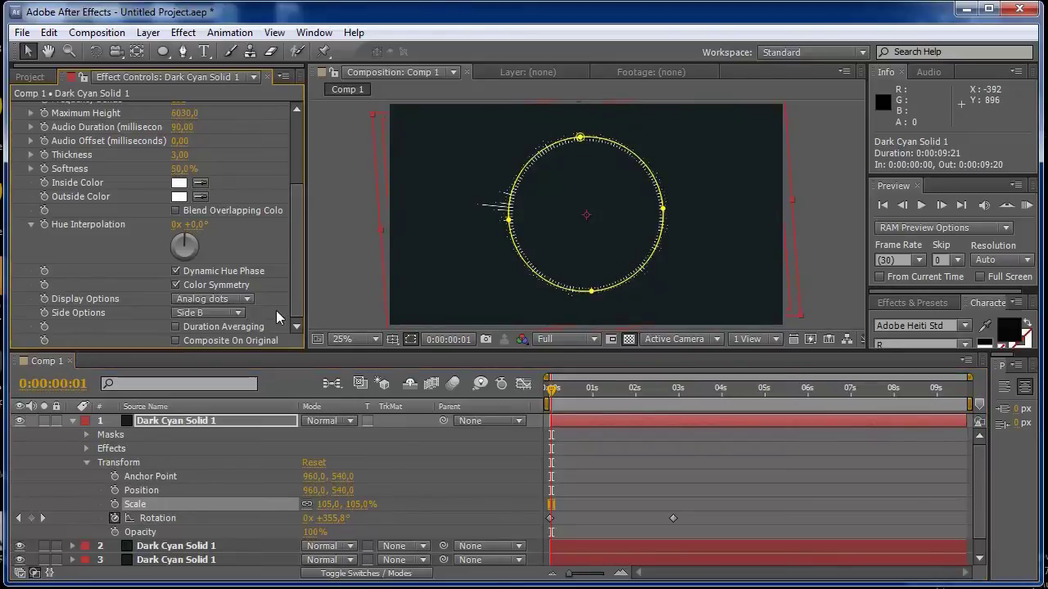
click(179, 183)
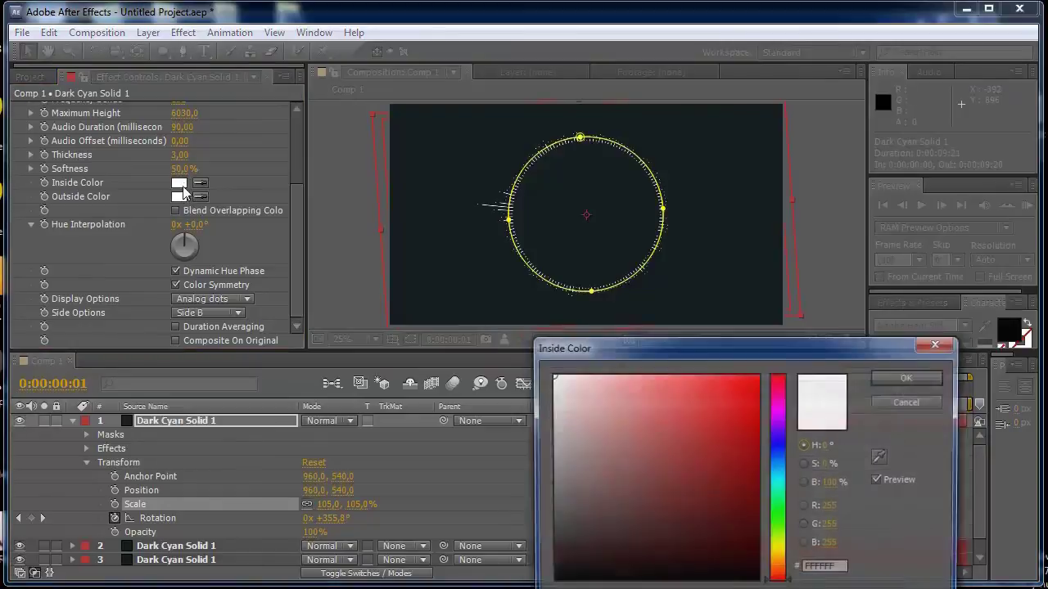
click(778, 476)
click(757, 411)
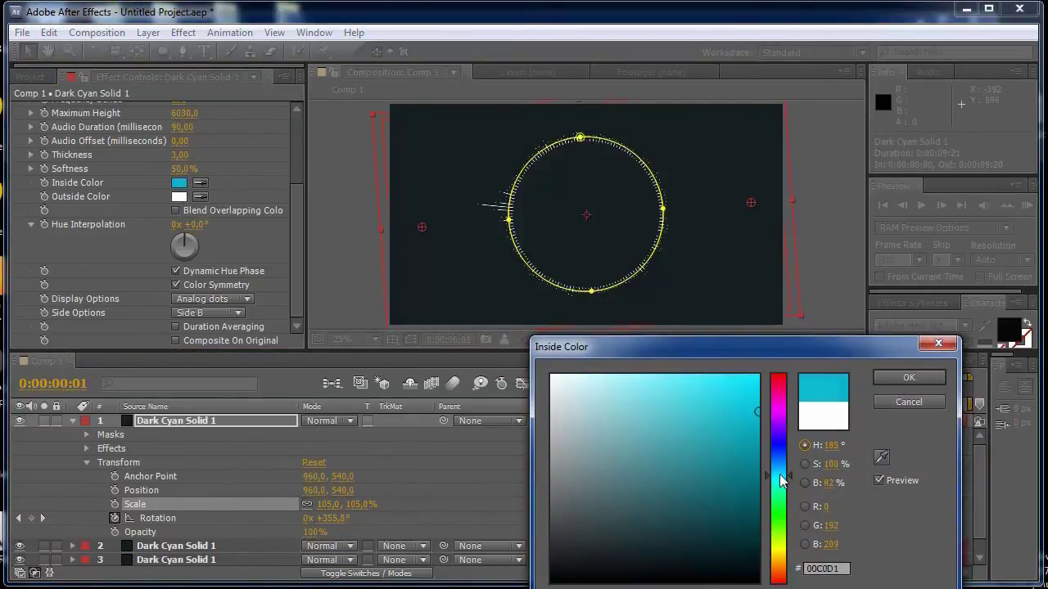
drag(781, 481, 783, 473)
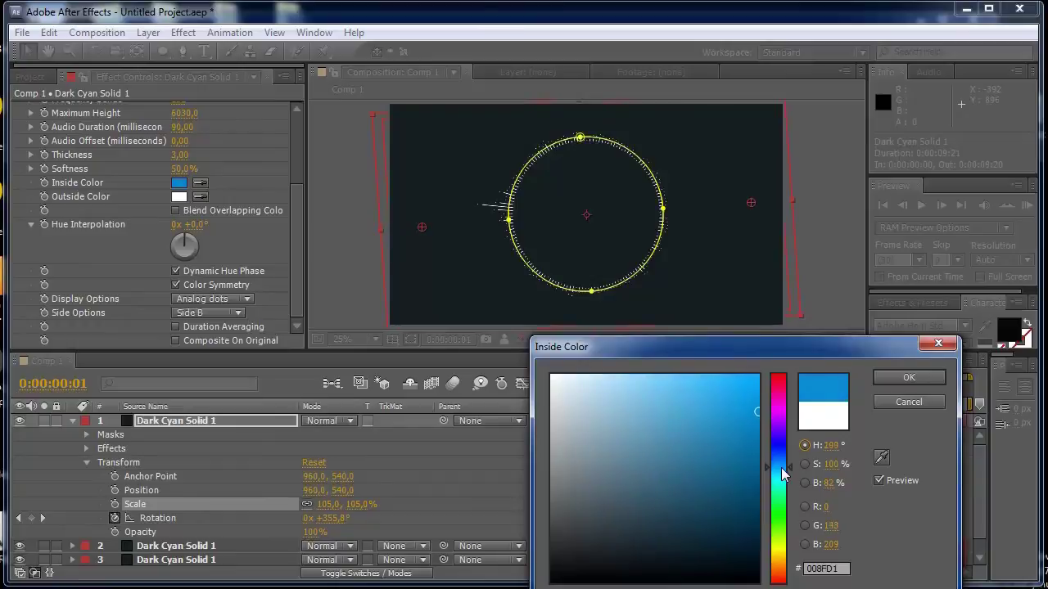
click(883, 376)
Step: Set the Outside Color to cyan #00C1DE
click(177, 197)
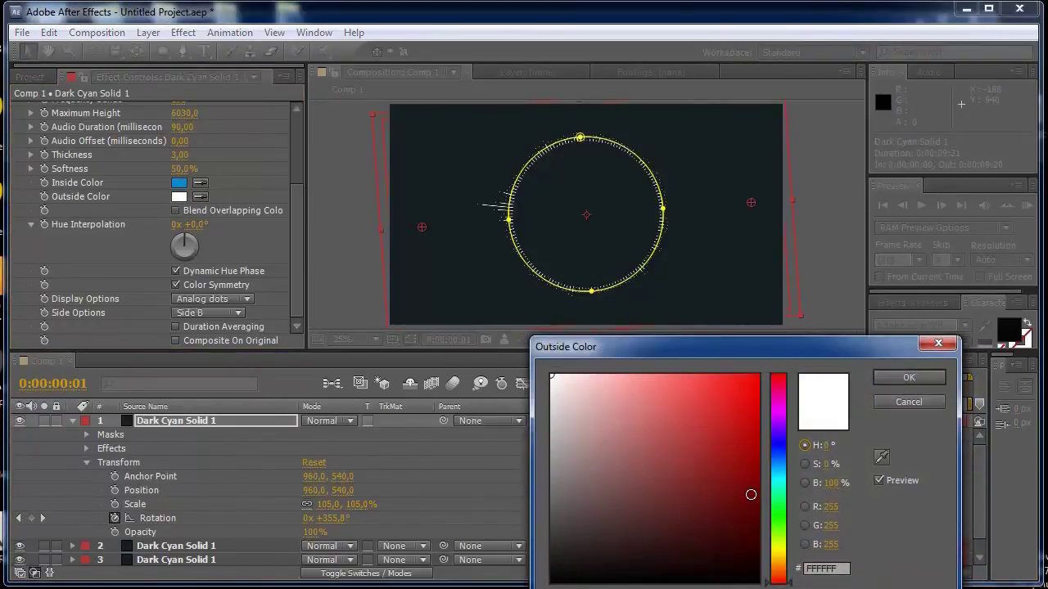
click(776, 474)
click(748, 447)
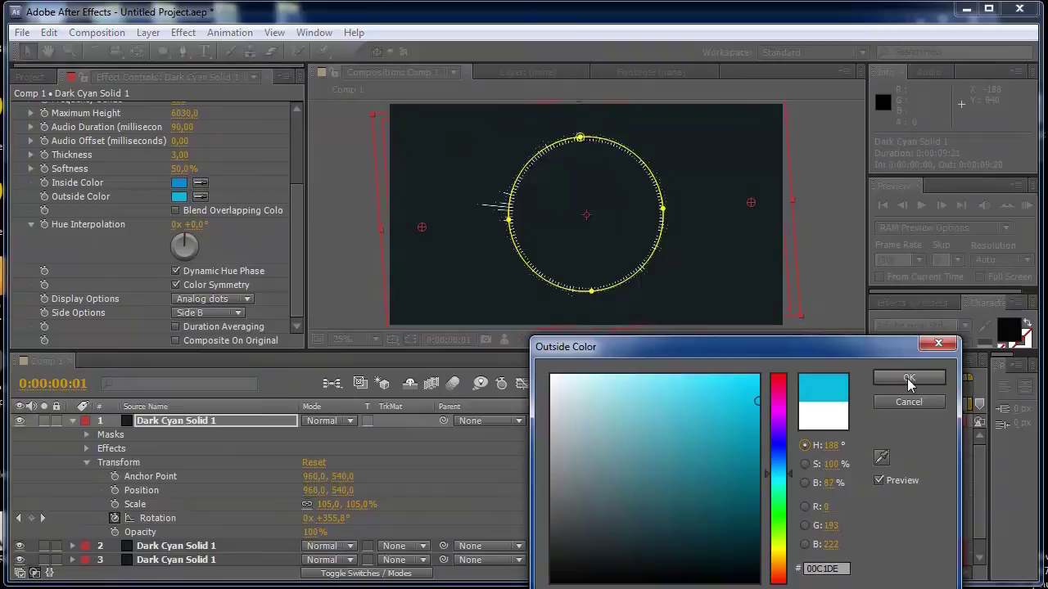
click(908, 377)
Step: RAM-preview the rotating blue-and-cyan Analog dots ring with the music, then stop playback
click(347, 231)
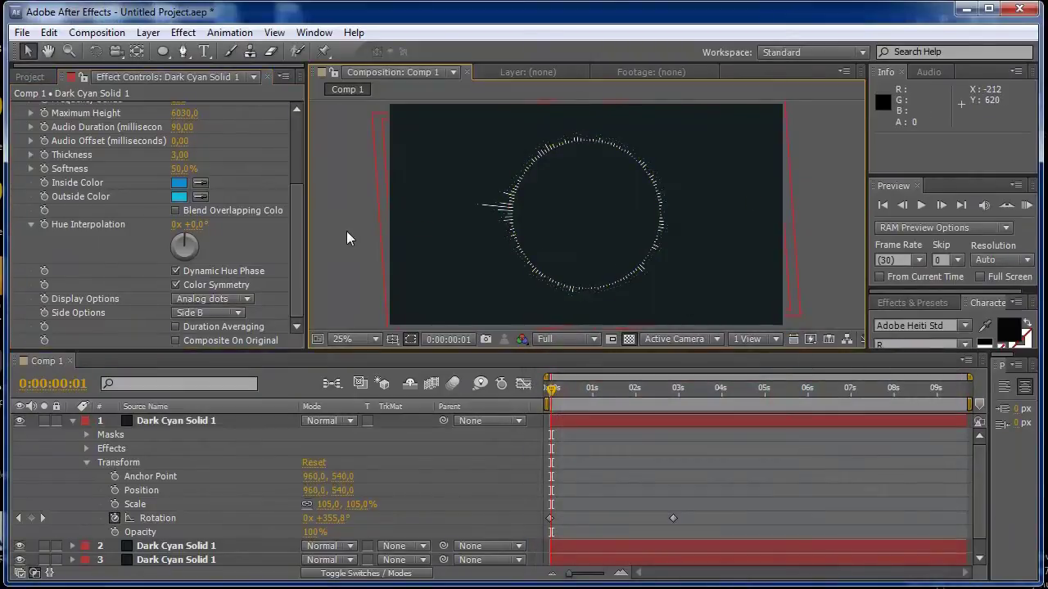
key(period)
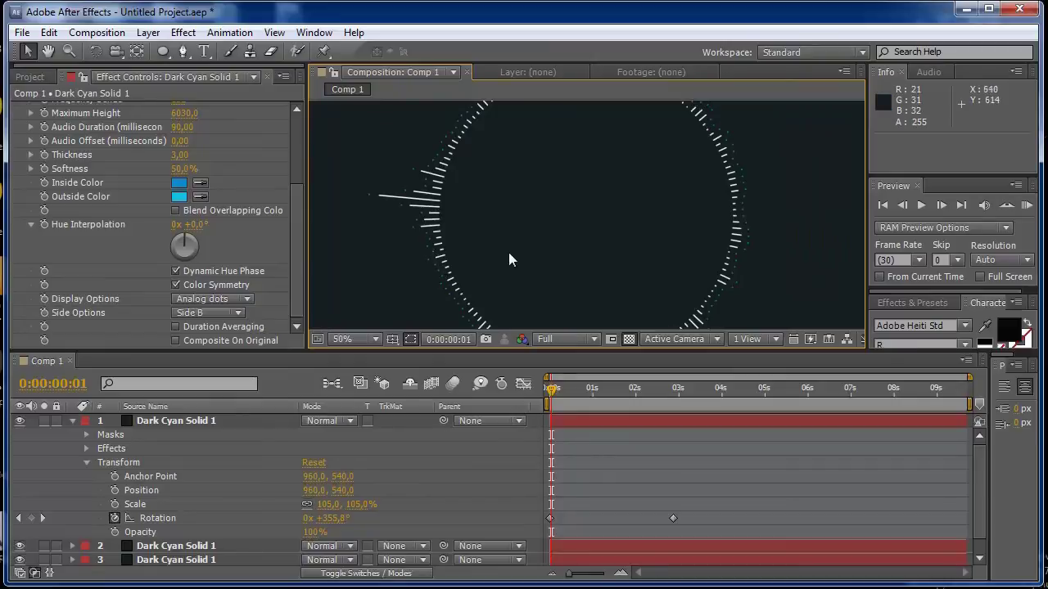
key(comma)
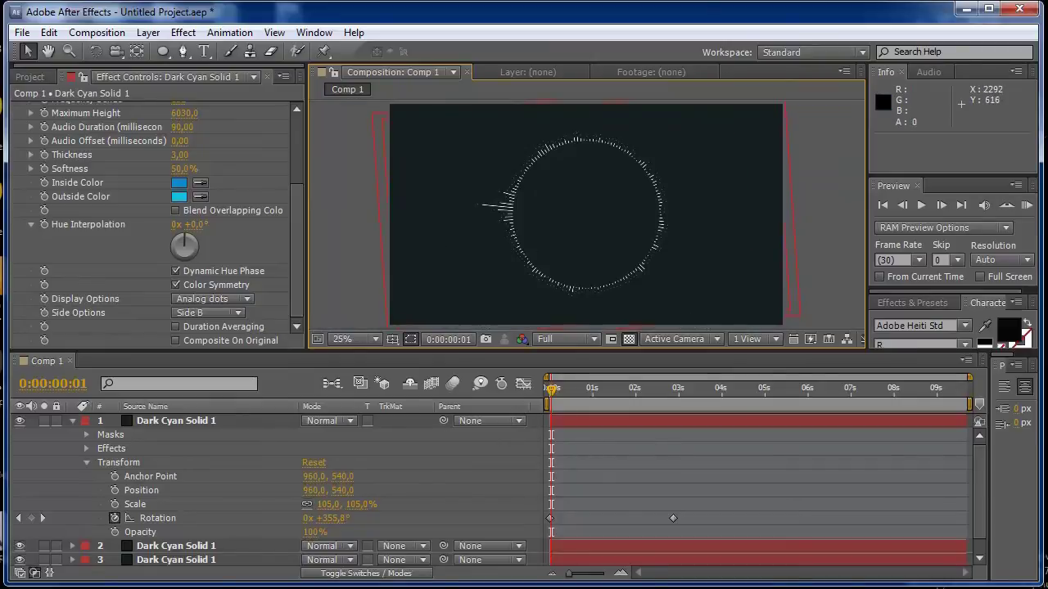
click(1027, 204)
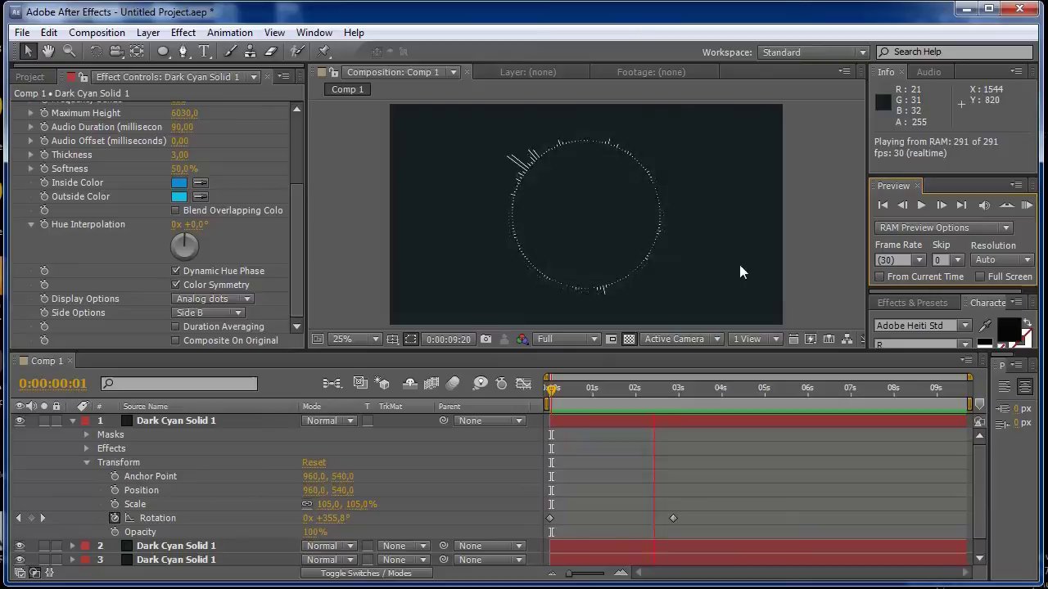
key(space)
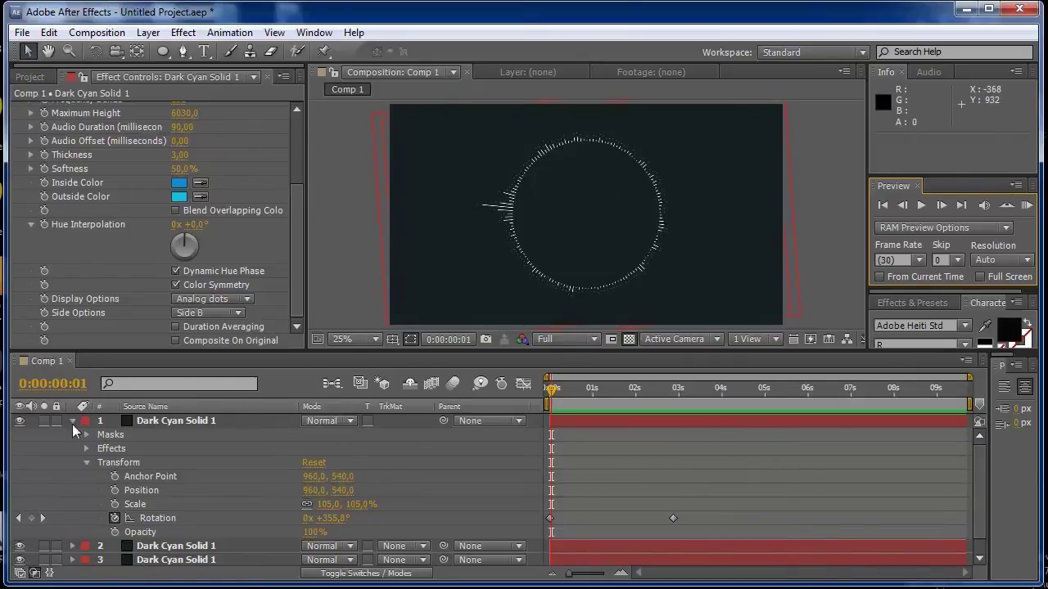
click(202, 420)
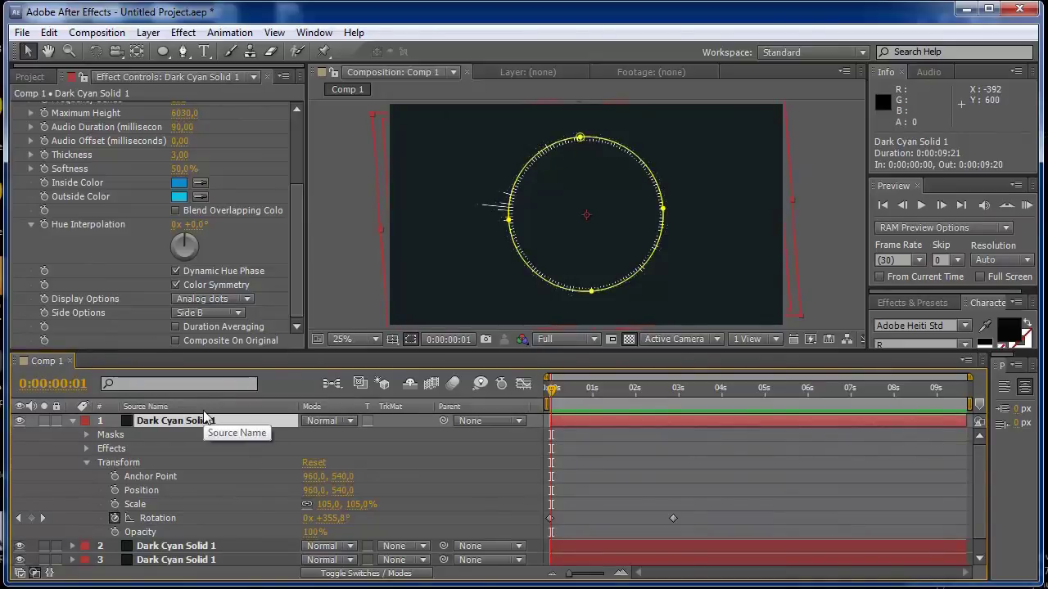
Step: Duplicate the top ring layer with Ctrl+D and keep the third layer's spectrum on Side B
key(ctrl+d)
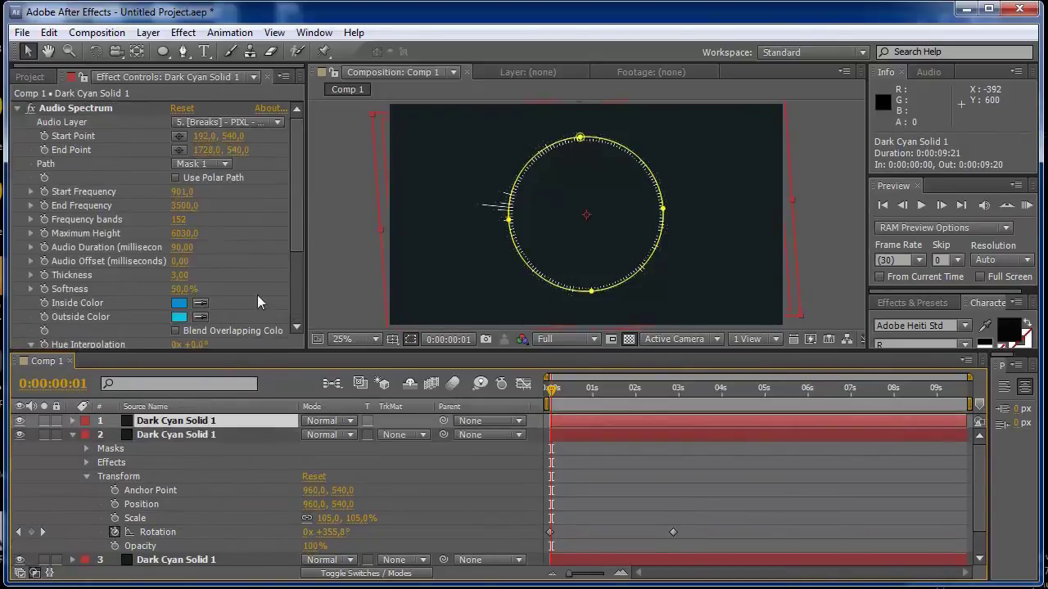
scroll(300, 237, down, 5)
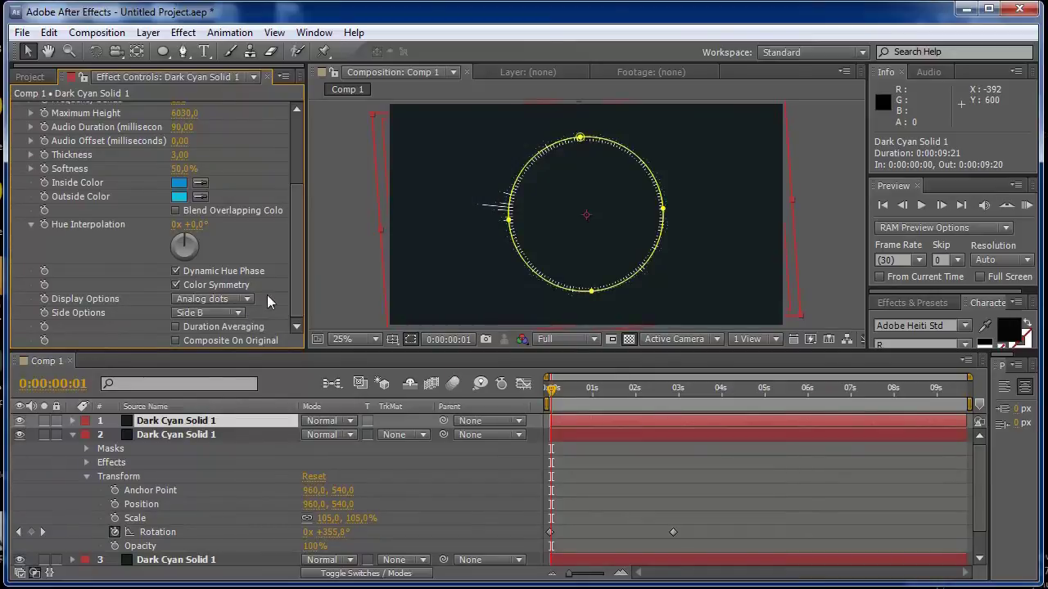
click(73, 436)
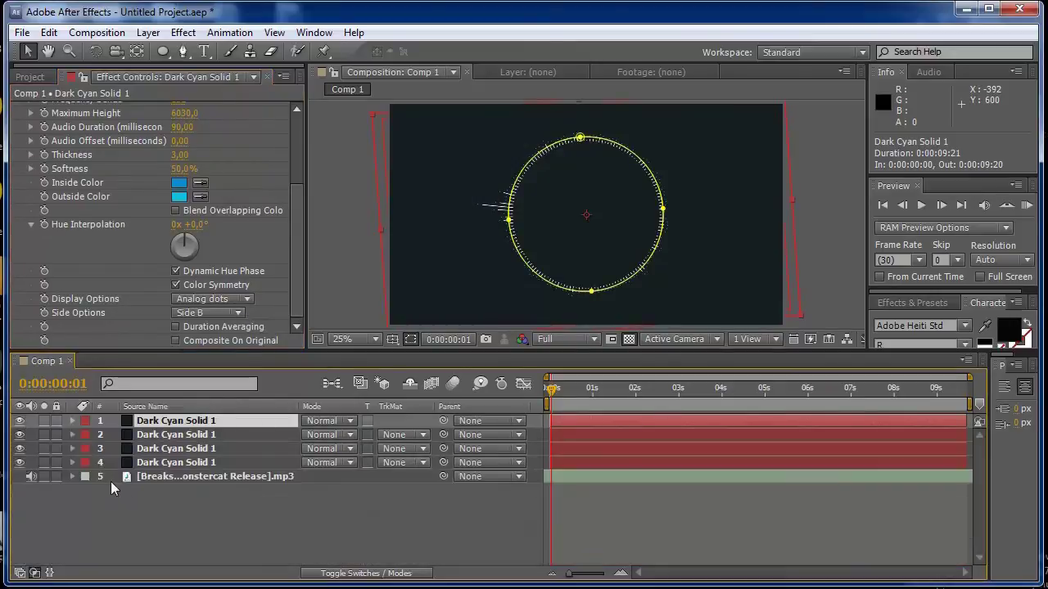
click(159, 449)
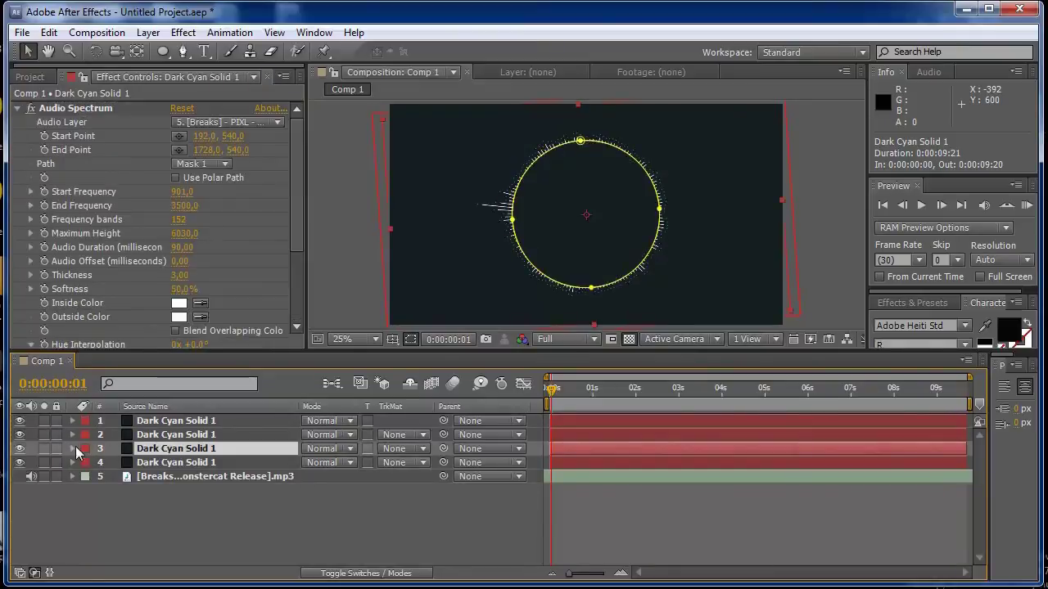
click(73, 449)
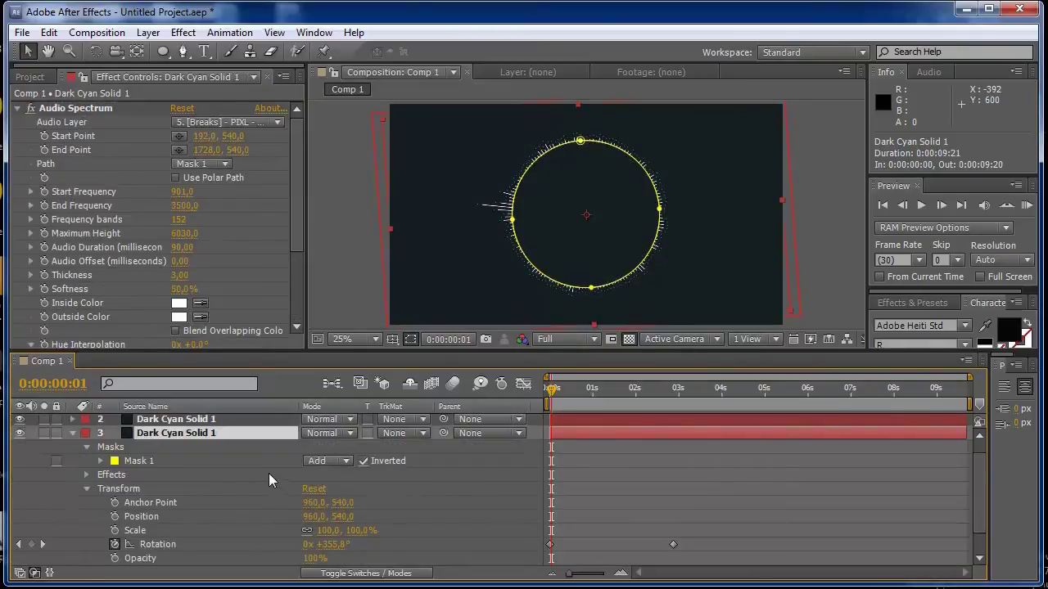
drag(297, 205, 300, 278)
click(237, 314)
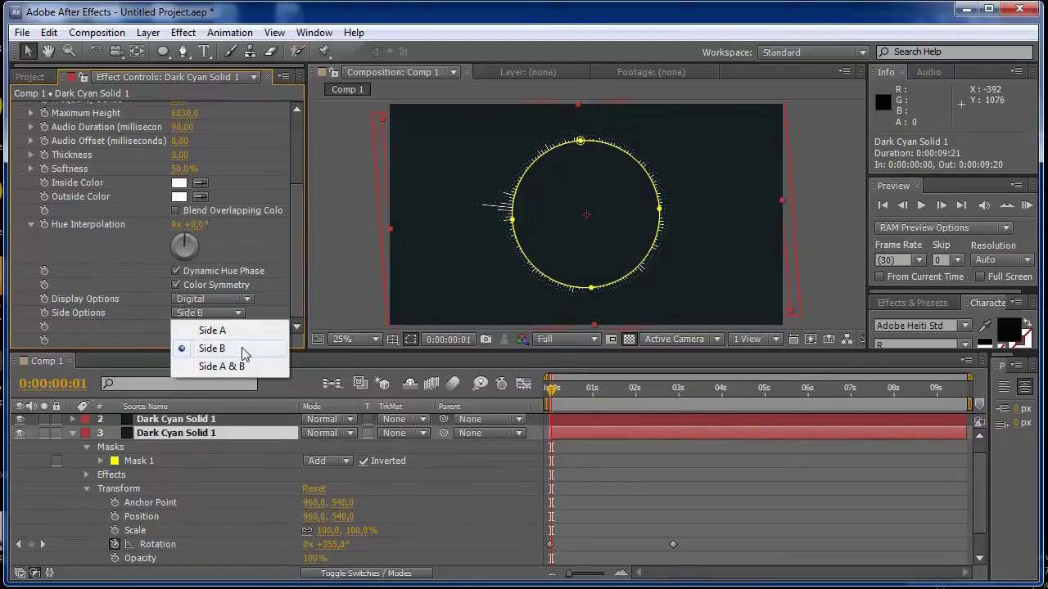
click(241, 347)
Step: Set the top layer's Audio Spectrum Side Options to Side A
click(201, 419)
scroll(203, 442, up, 1)
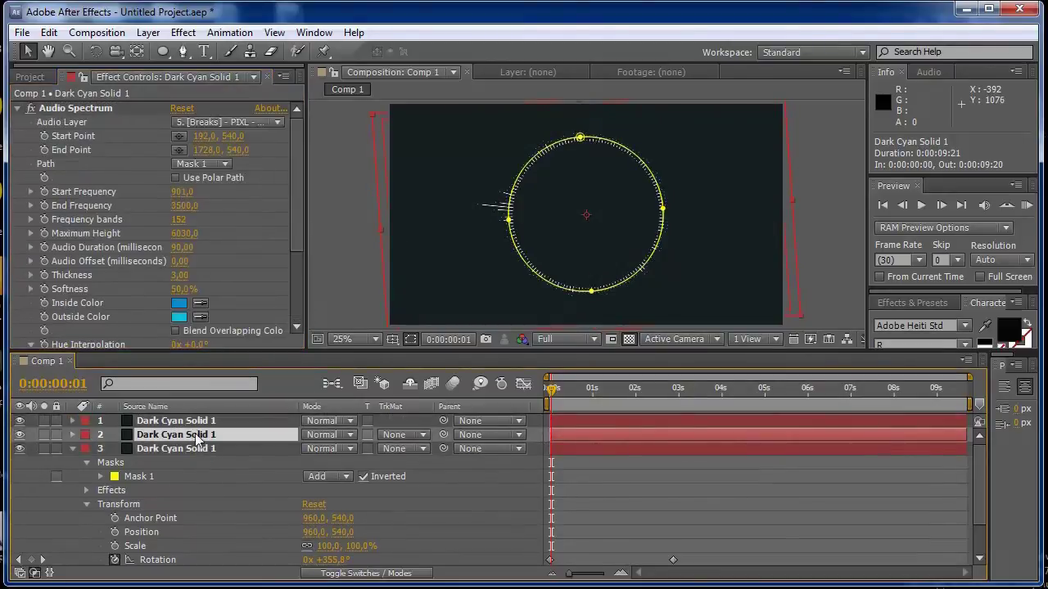
click(192, 421)
click(73, 421)
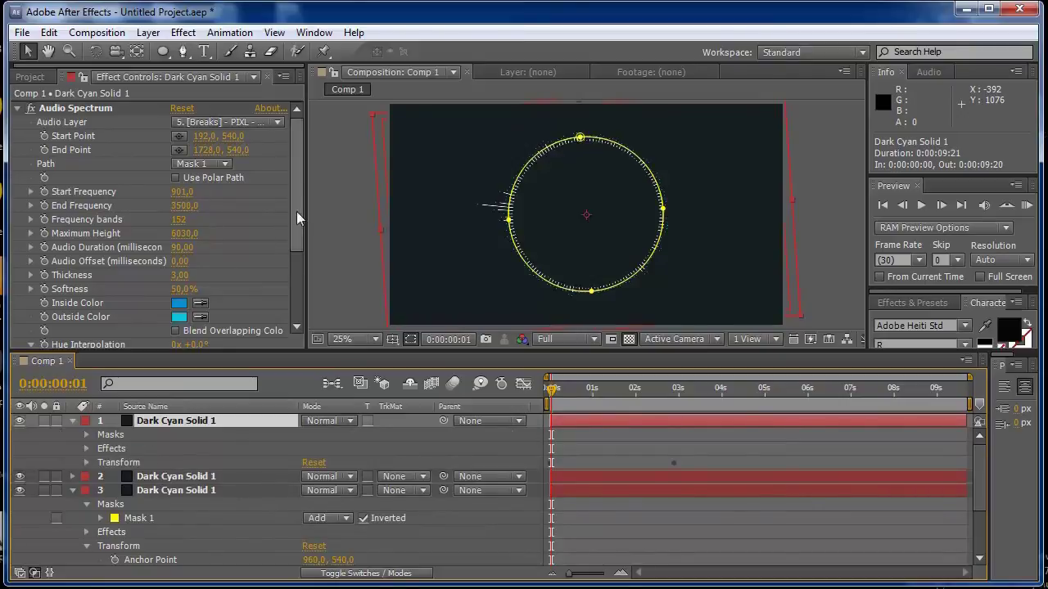
drag(299, 251, 302, 348)
click(233, 313)
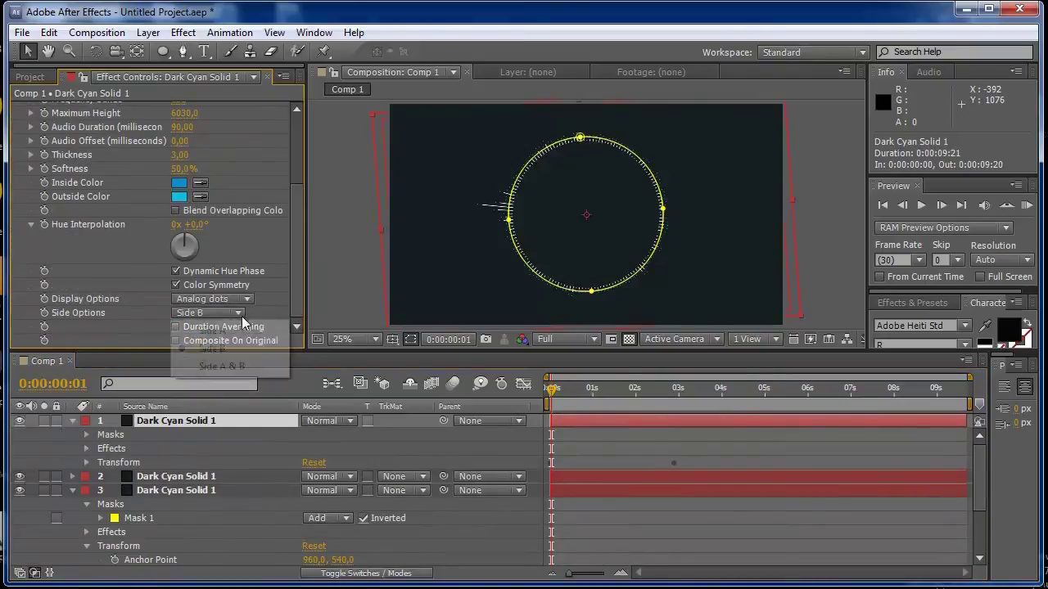
click(229, 333)
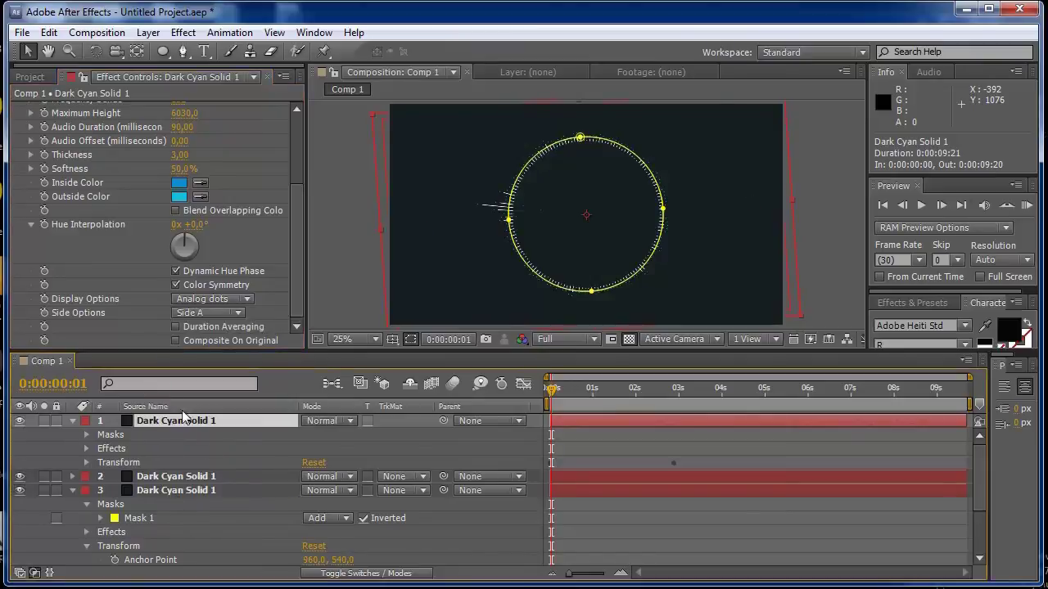
Step: Set the top ring's Inside Color to a bright yellow
click(179, 183)
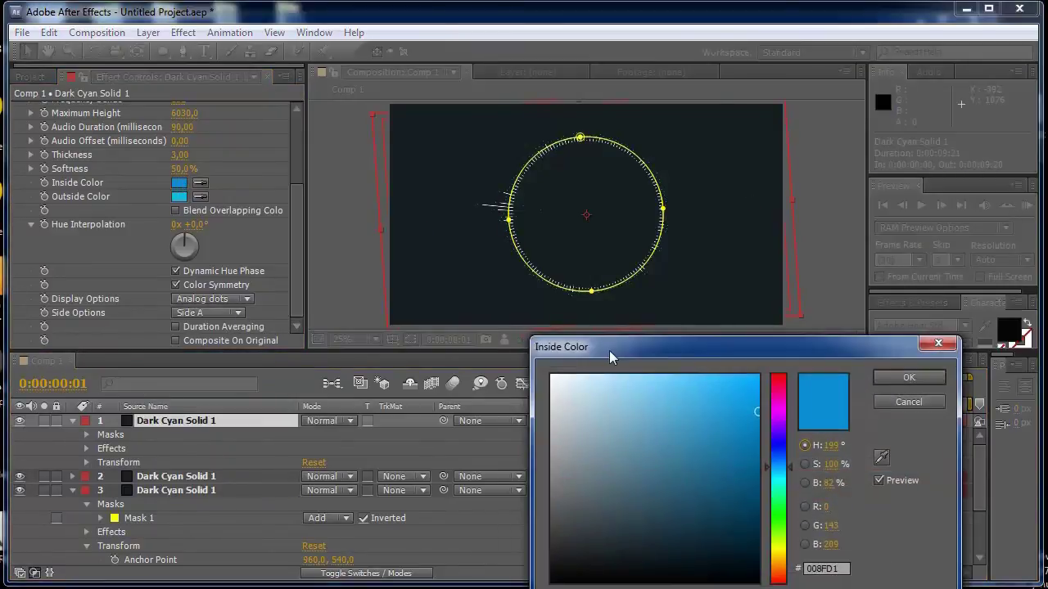
drag(777, 518, 781, 549)
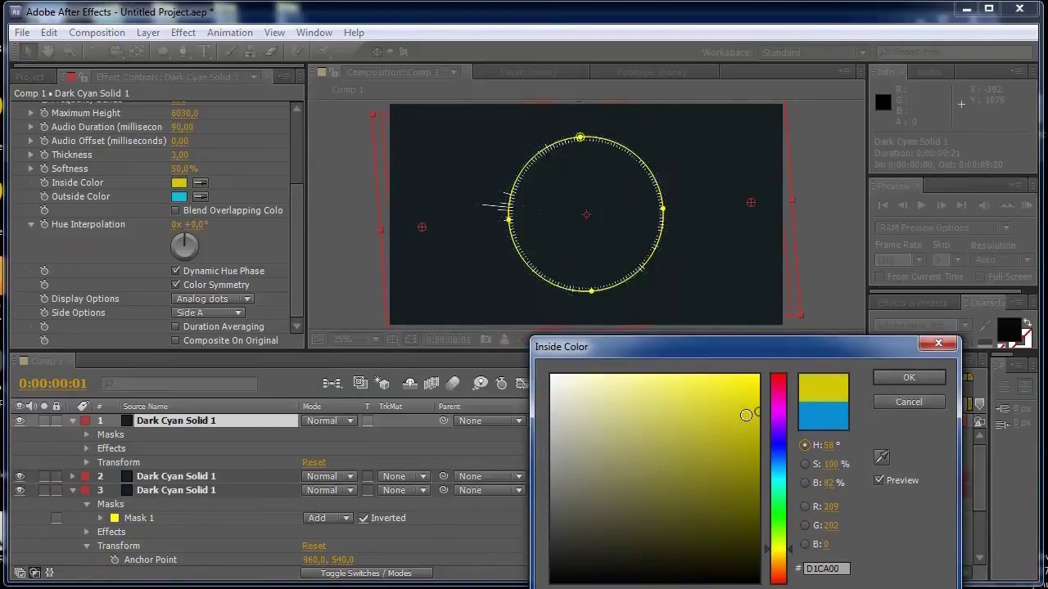
click(759, 393)
click(884, 376)
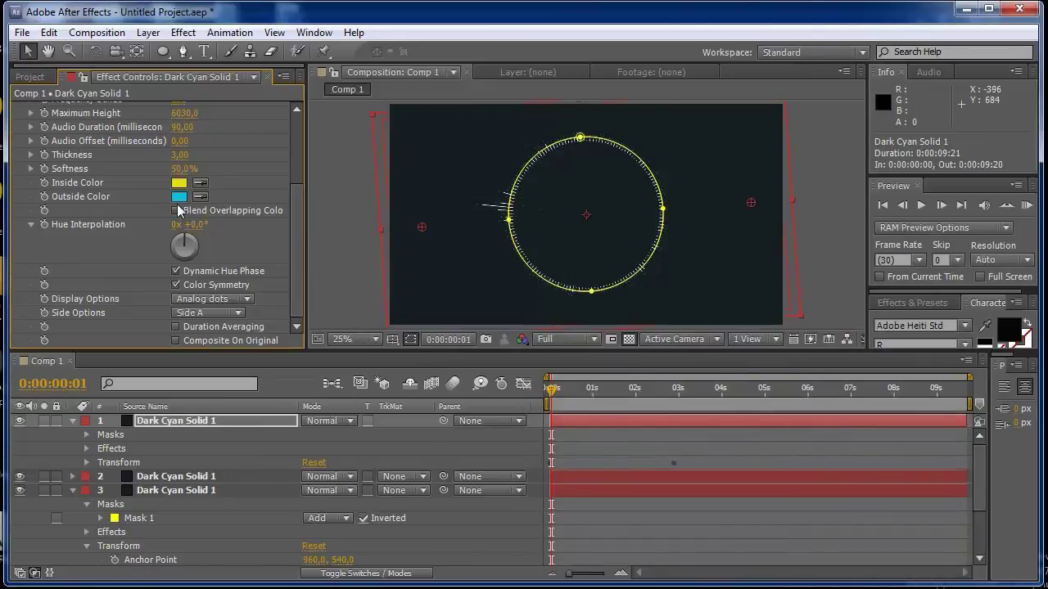
Step: Set the Outside Color to yellow #E3D600 and zoom in briefly to inspect the ring
click(179, 197)
drag(784, 526, 787, 549)
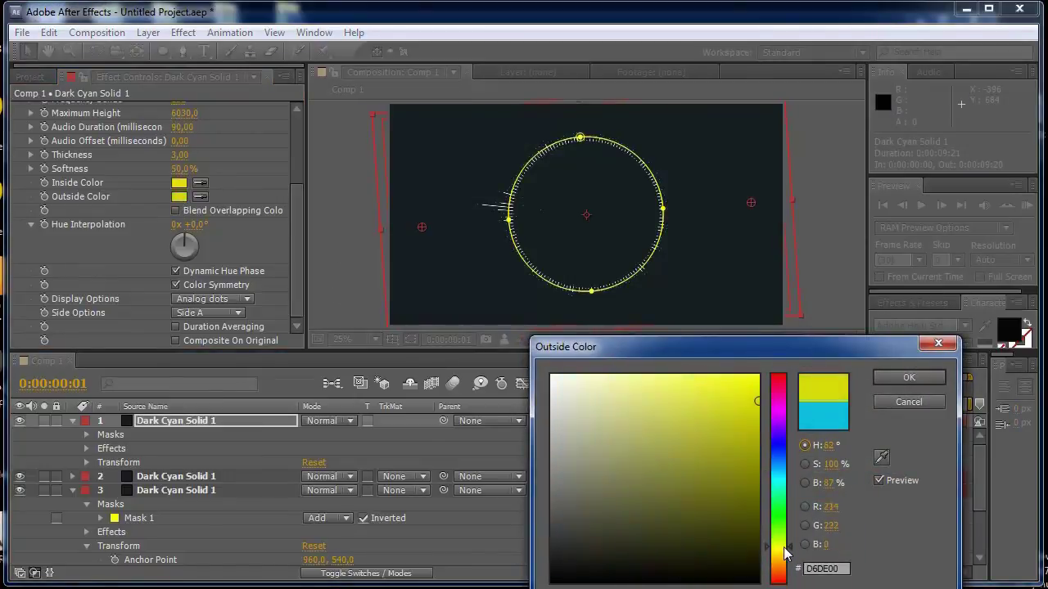
drag(741, 434, 757, 398)
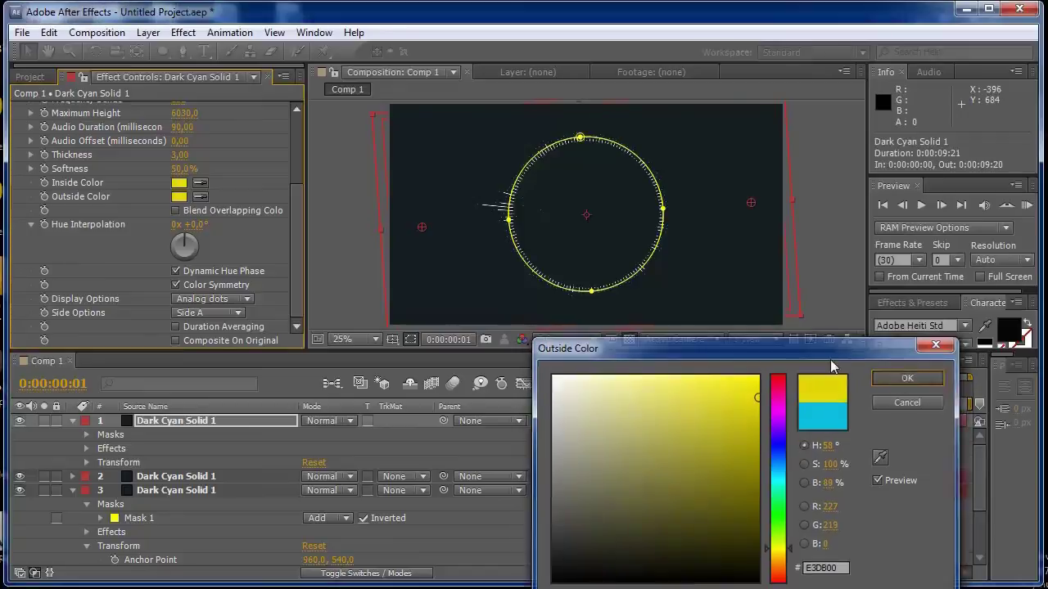
click(908, 377)
key(period)
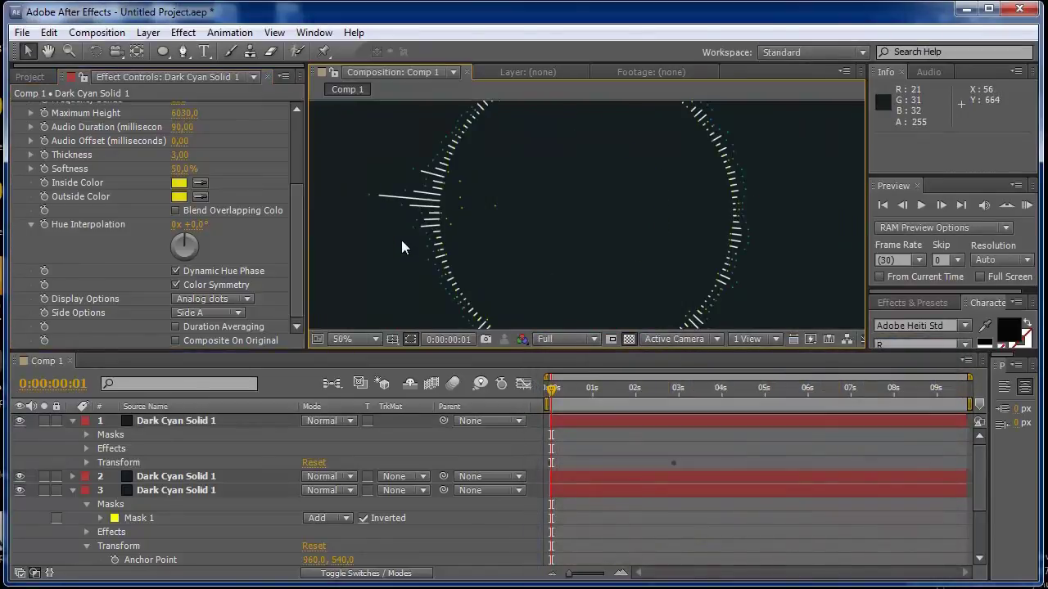
key(comma)
Step: RAM-preview the blue and yellow rings with the music twice, then park the playhead at 0:00:02:23
click(1025, 207)
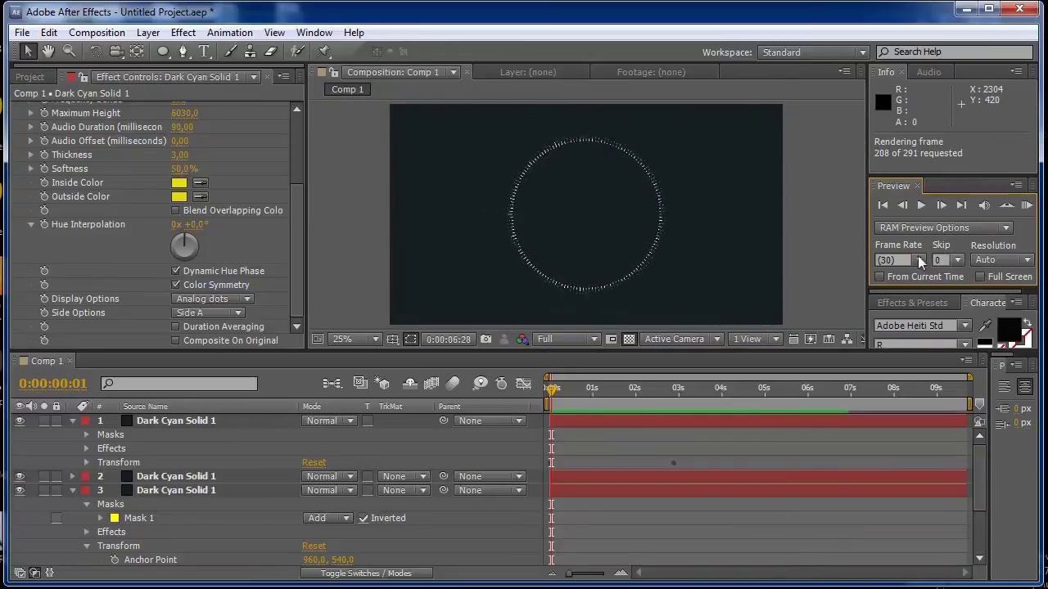
click(821, 255)
click(1025, 206)
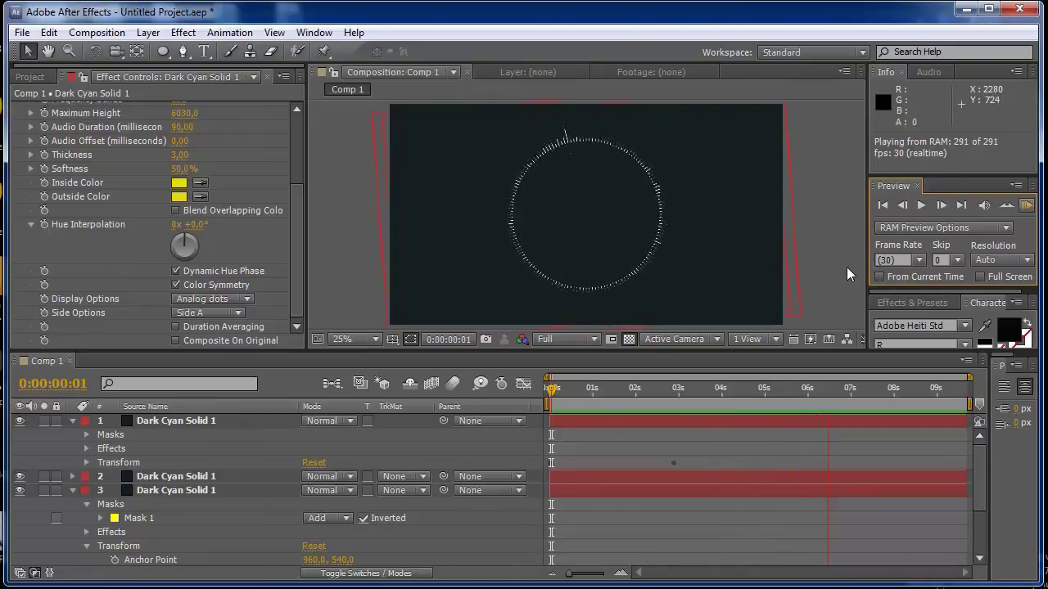
click(787, 297)
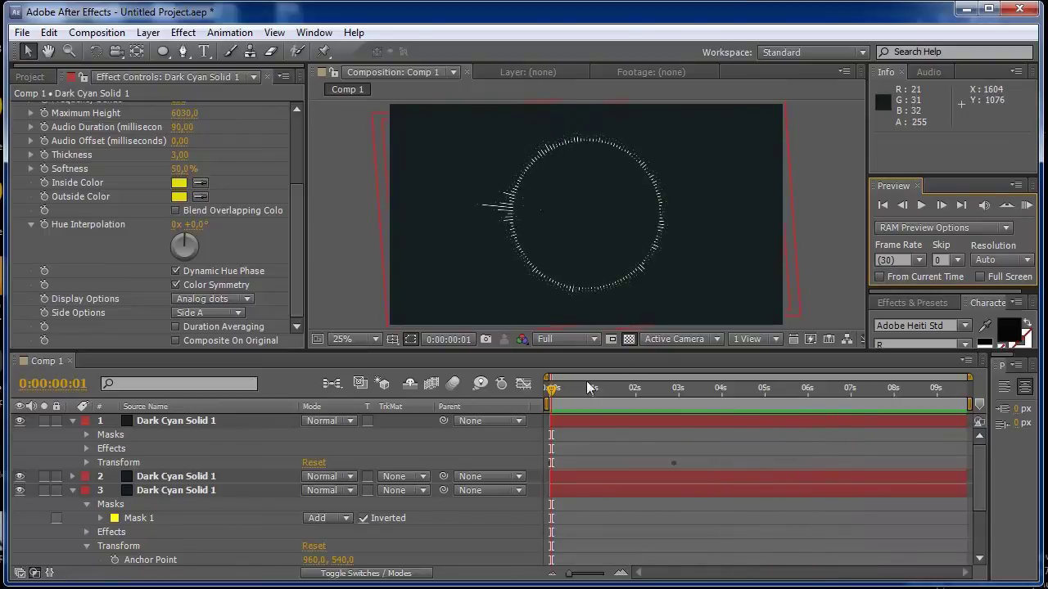
drag(553, 396, 668, 390)
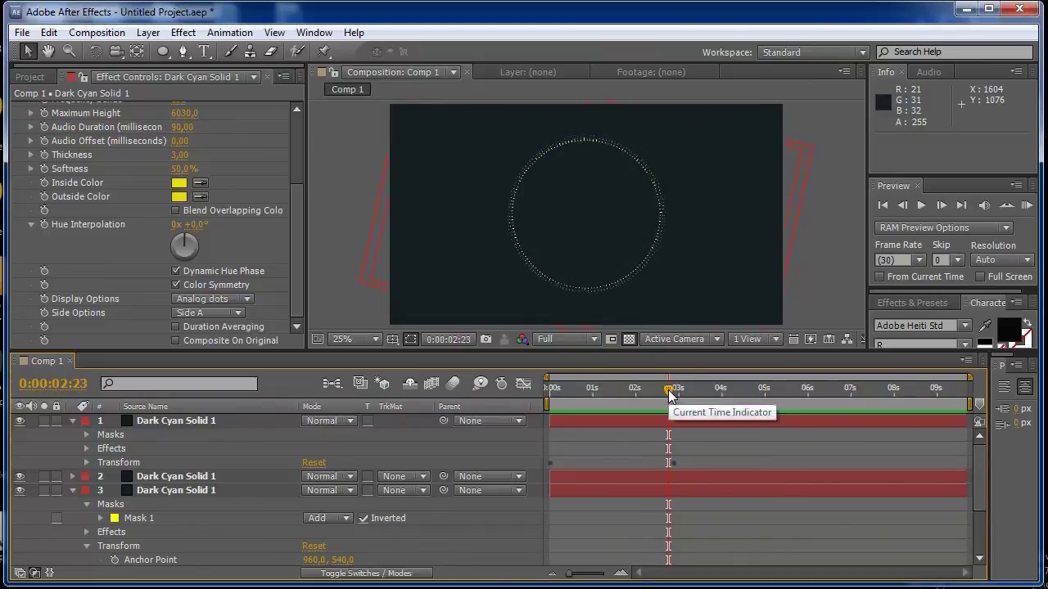
drag(669, 390, 700, 389)
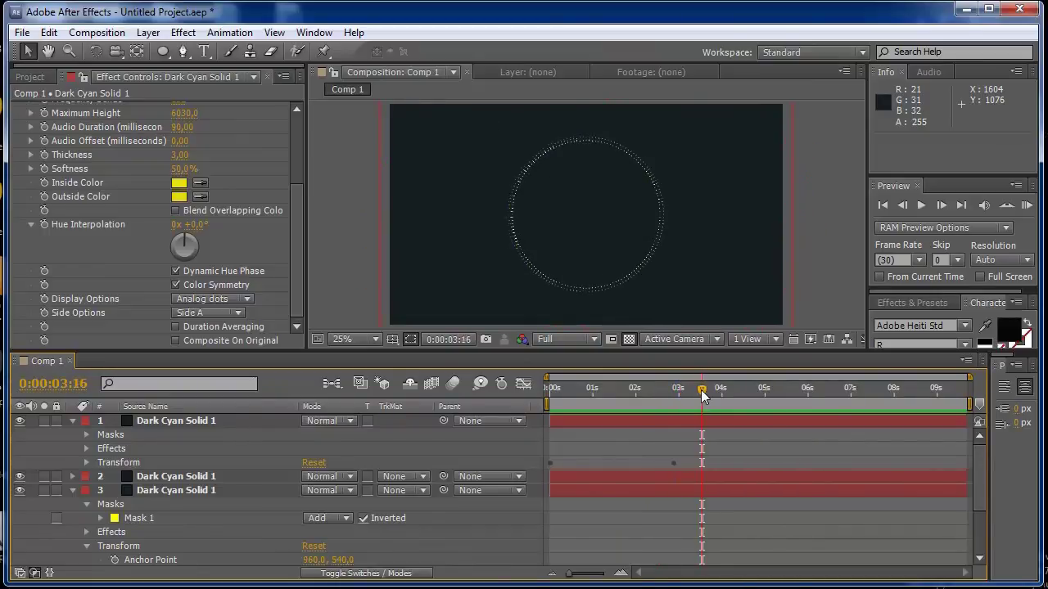
Step: Collapse layers 1 and 3, enlarge the composition view, and scrub back to 0:00:03:00
click(72, 421)
click(73, 449)
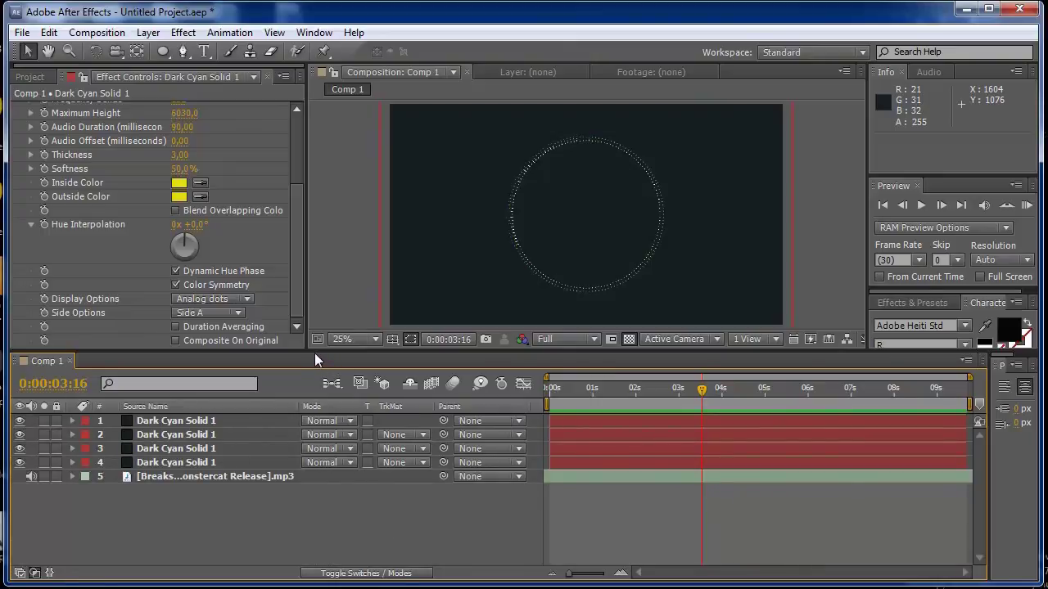
drag(314, 353, 312, 400)
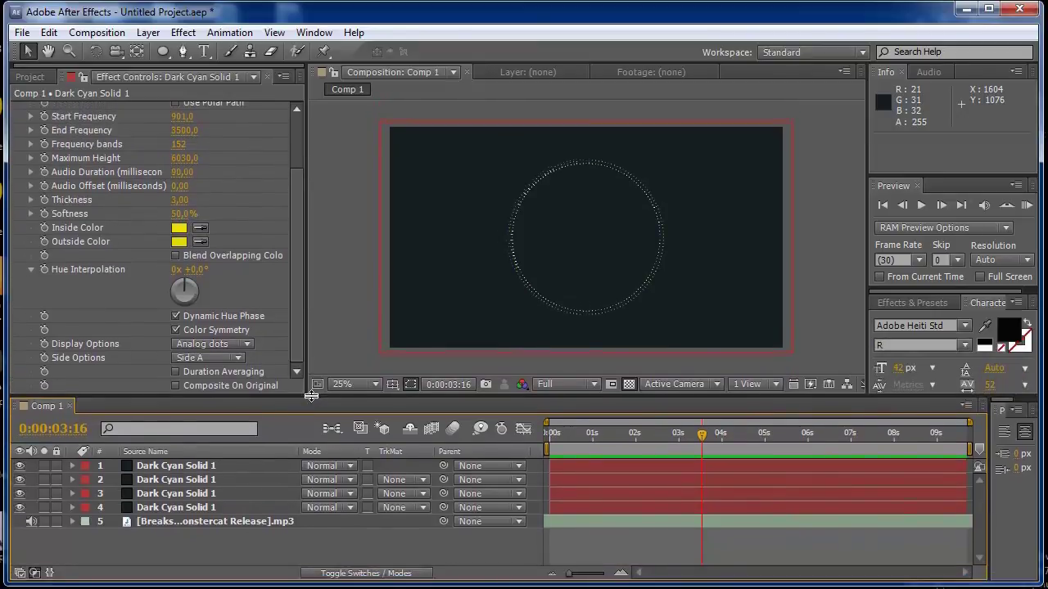
drag(706, 438, 679, 434)
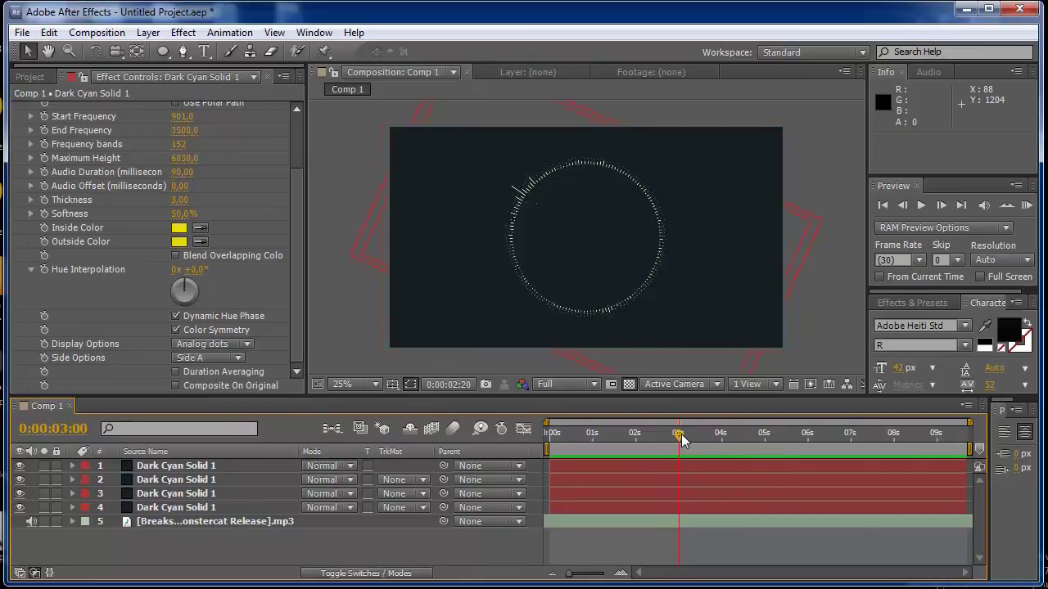